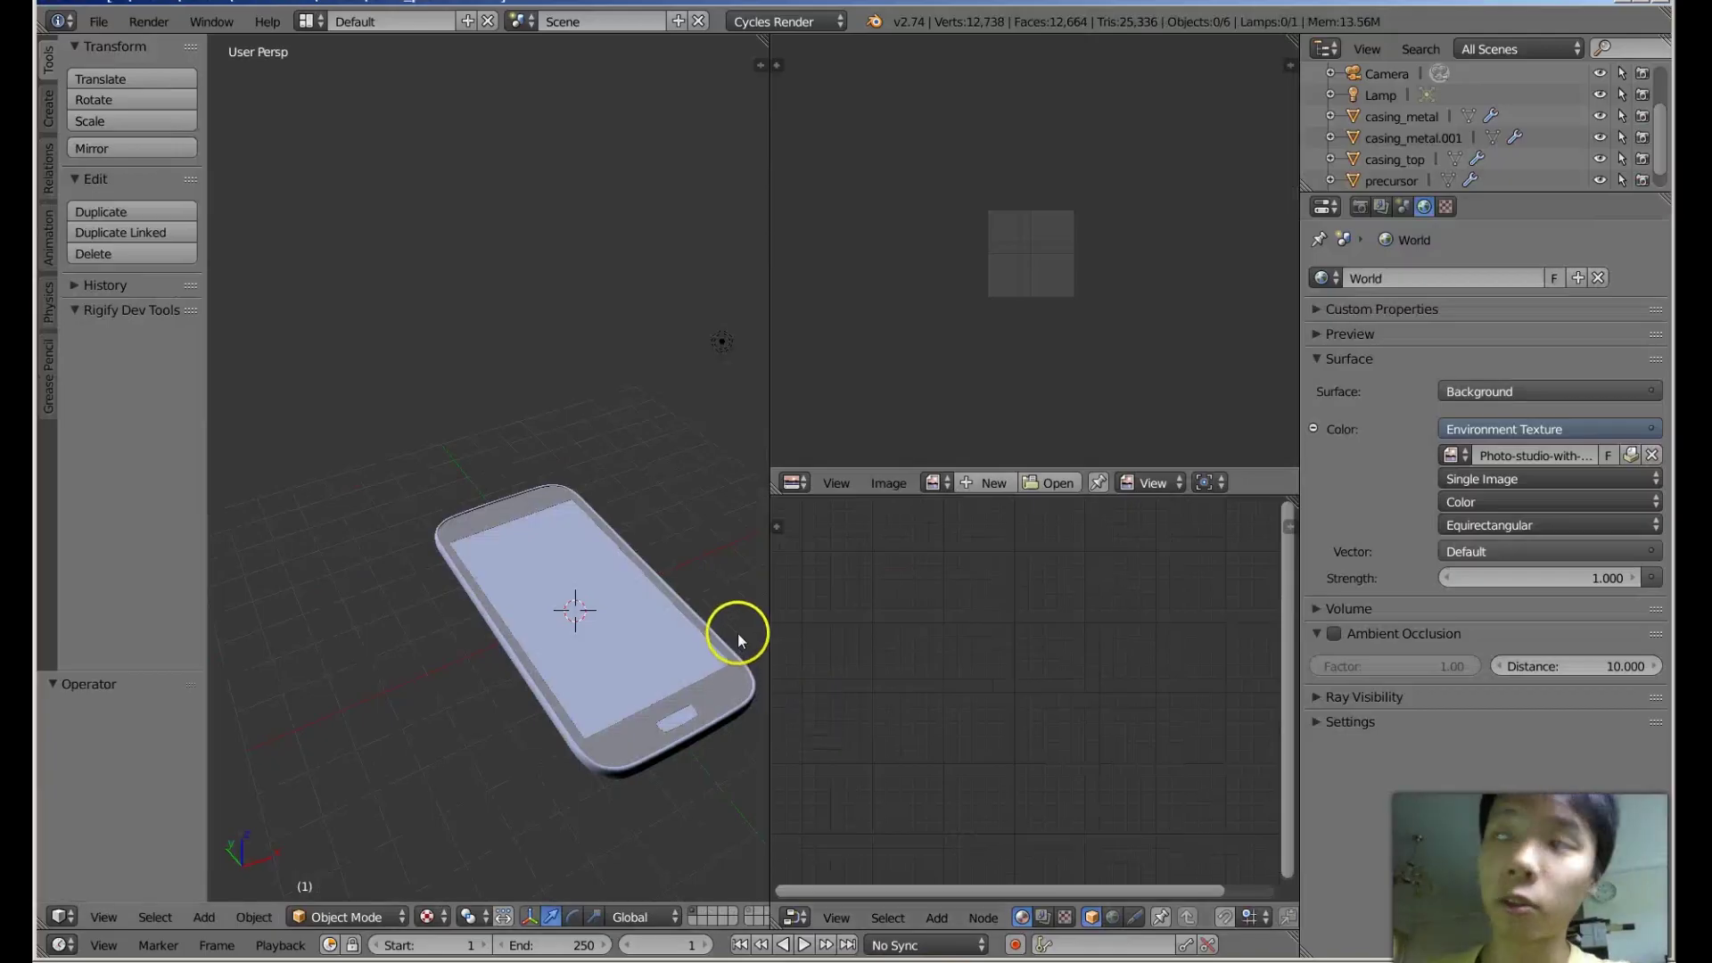
Load the samsung-galaxy reference image into the Image Editor beside the phone model.
scroll(546, 615, "up", 4)
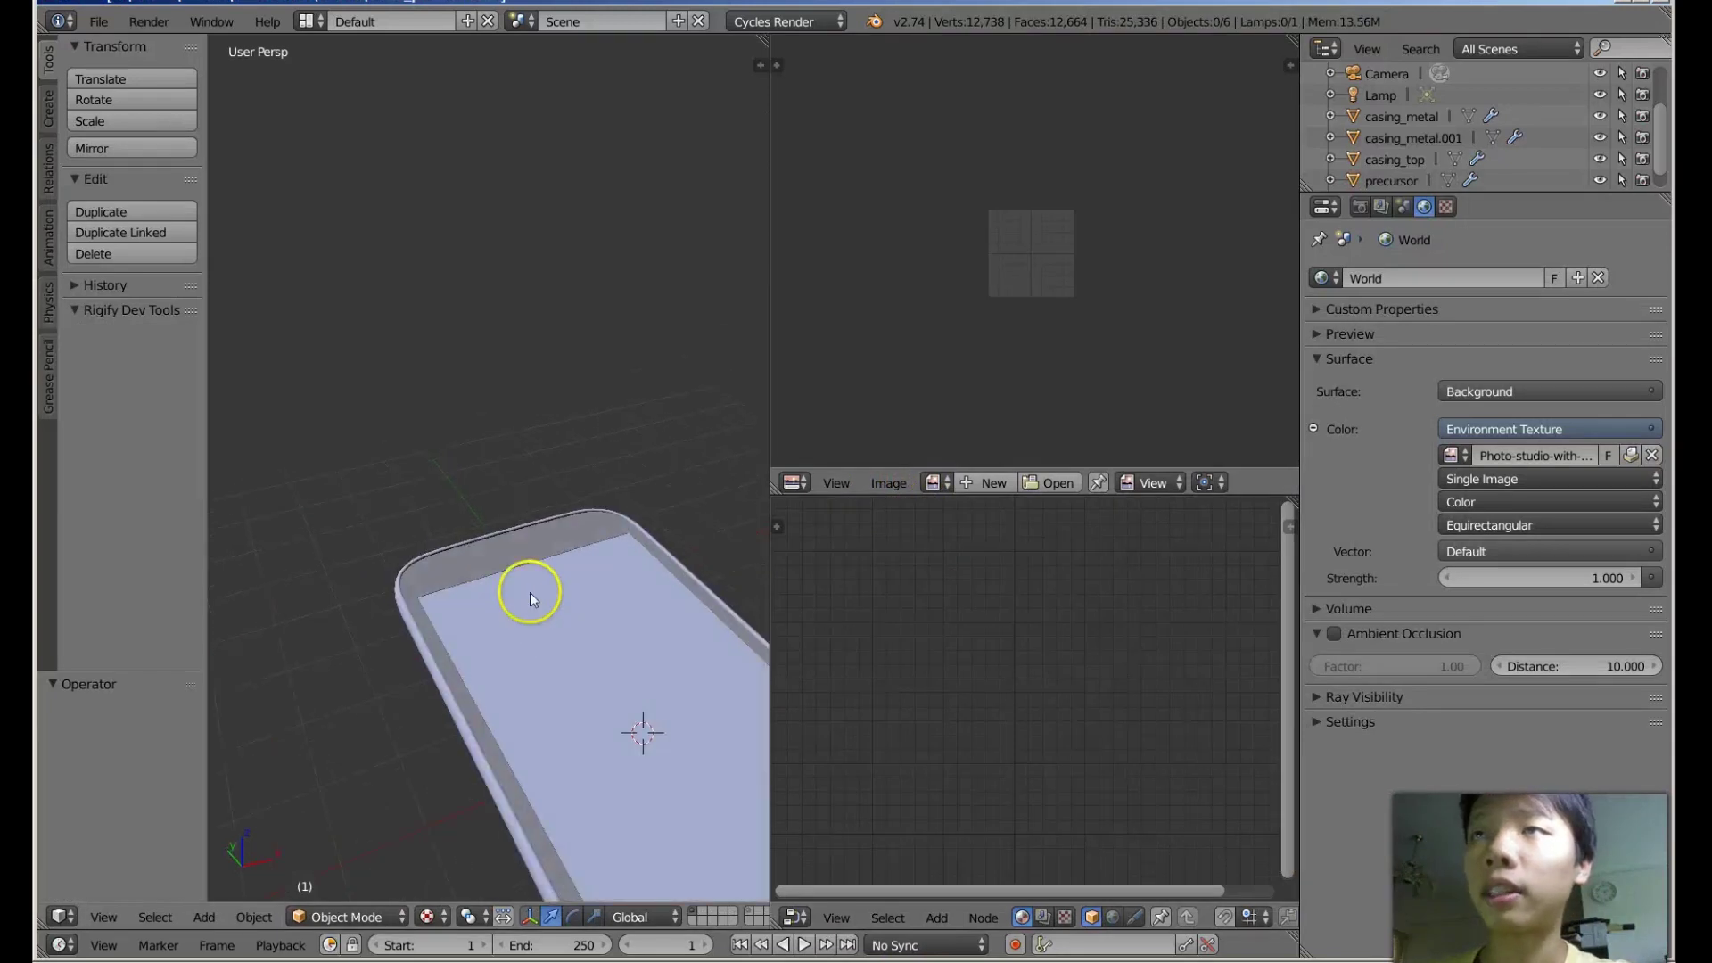
scroll(516, 573, "down", 4)
middle_click_drag(512, 574, 481, 589)
scroll(444, 569, "up", 4)
scroll(491, 548, "down", 3)
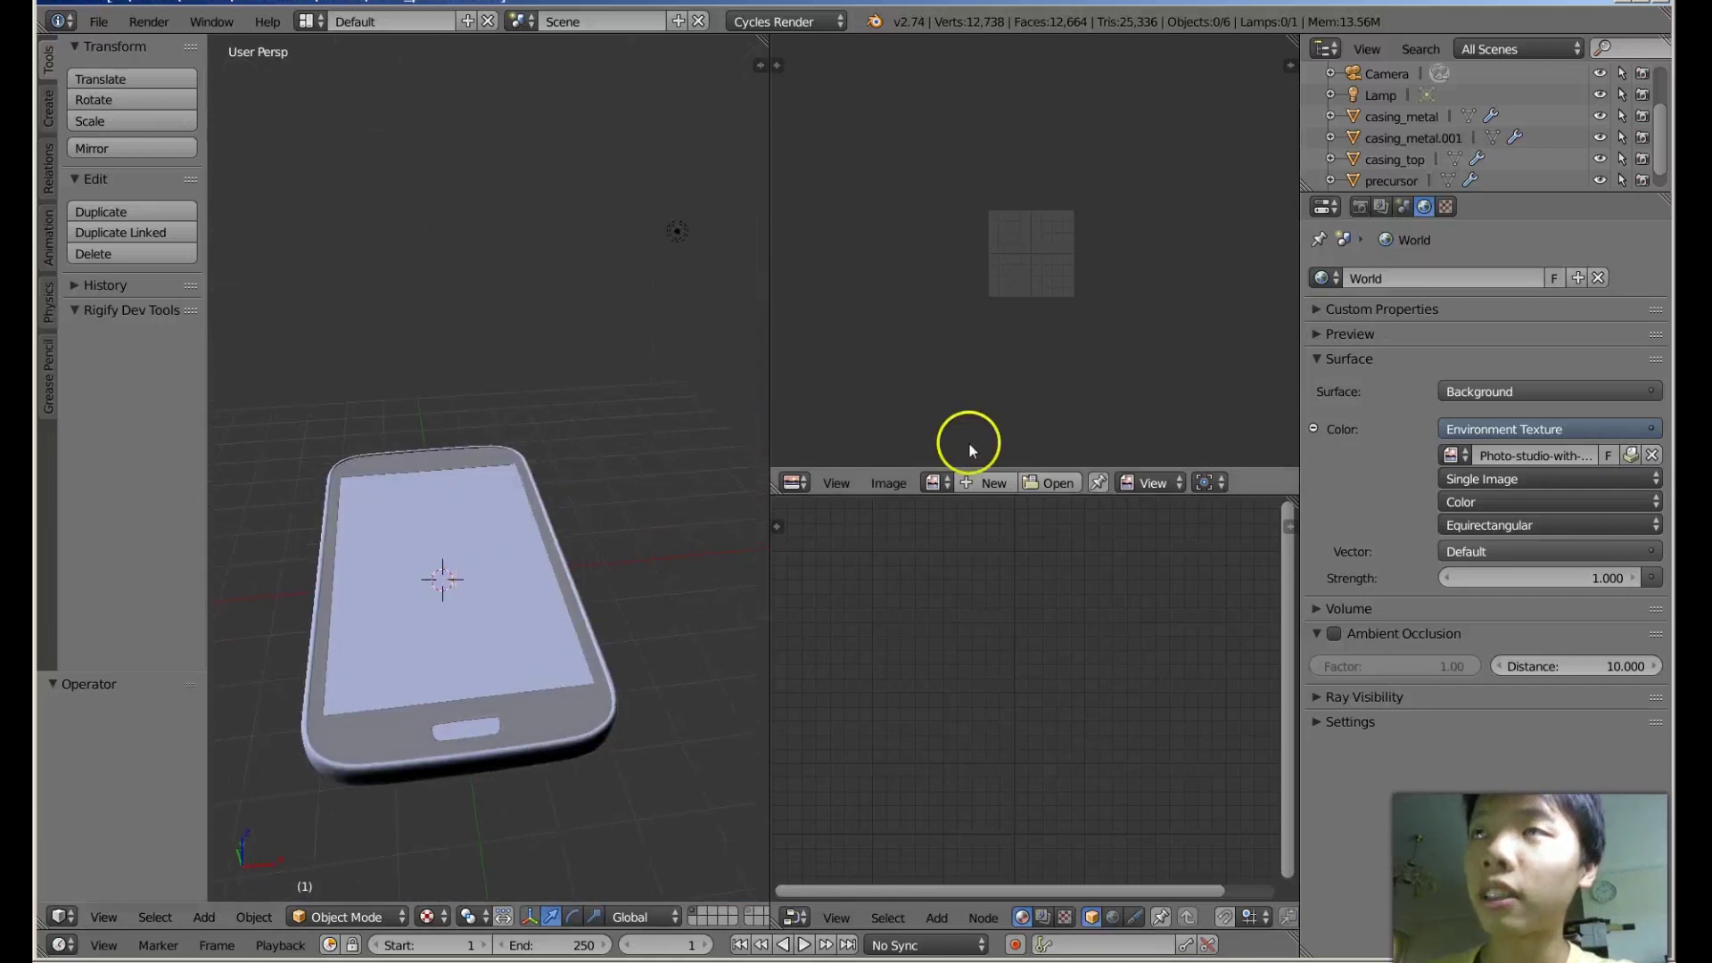
left_click(930, 485)
left_click(970, 541)
scroll(953, 378, "up", 3)
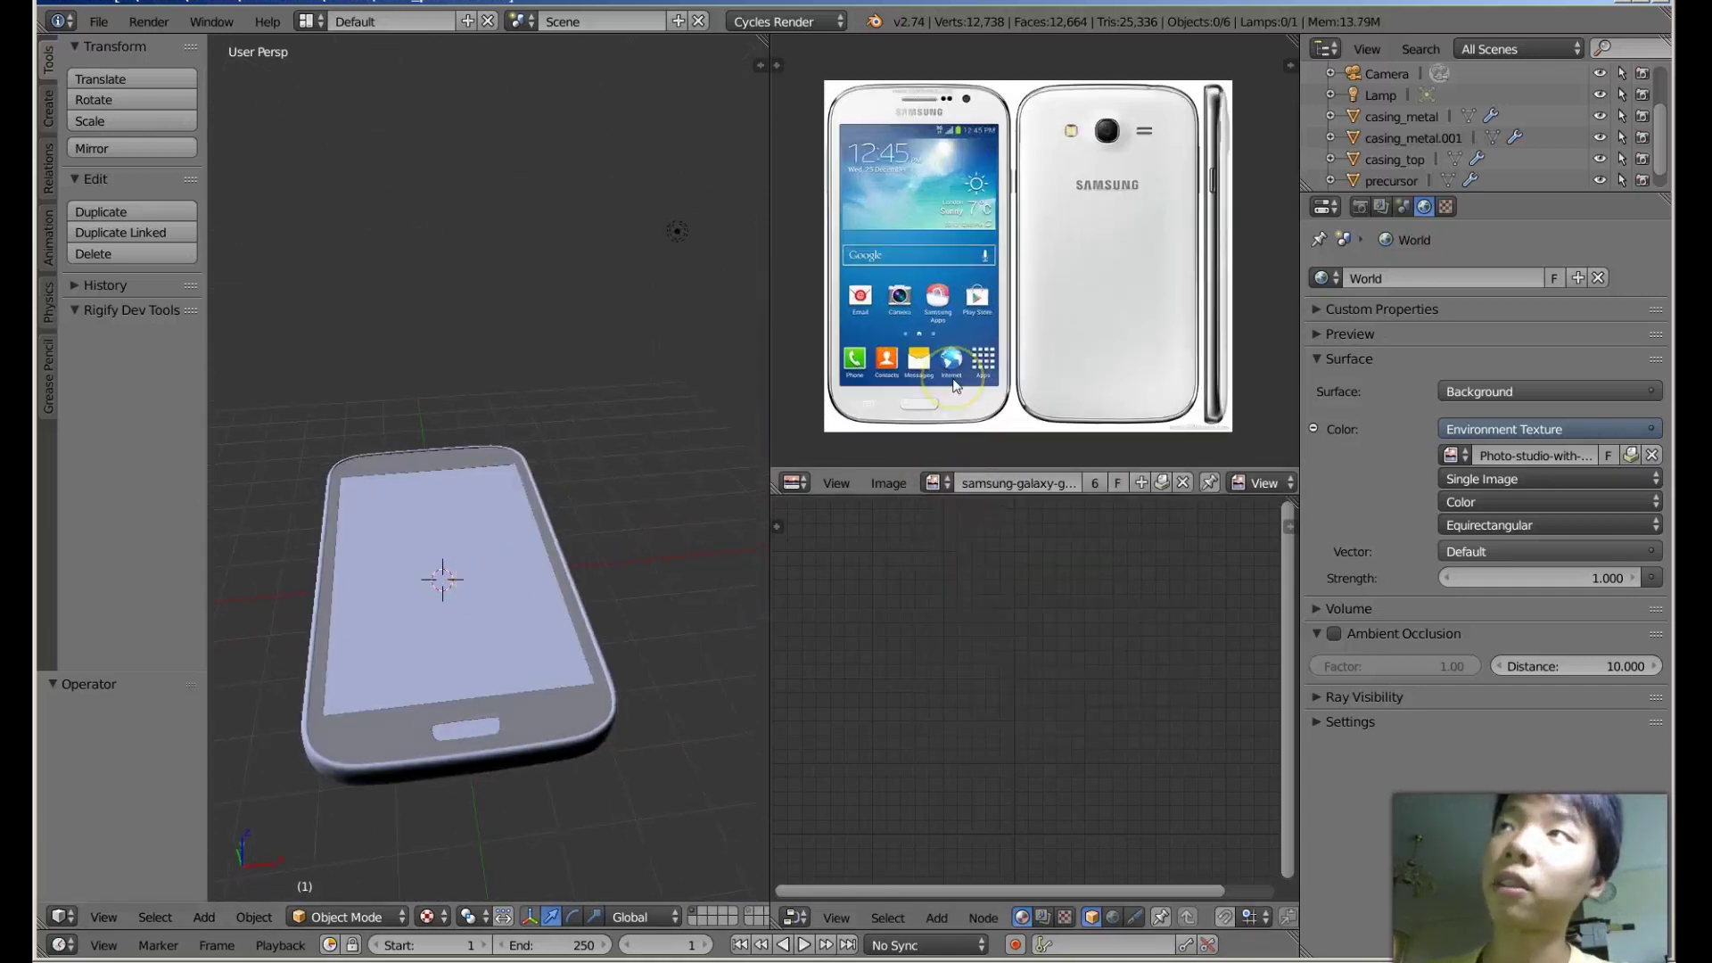
scroll(956, 385, "up", 1)
middle_click_drag(498, 520, 671, 465)
right_click(498, 596)
scroll(555, 531, "up", 2)
scroll(566, 537, "up", 2)
scroll(546, 547, "down", 4)
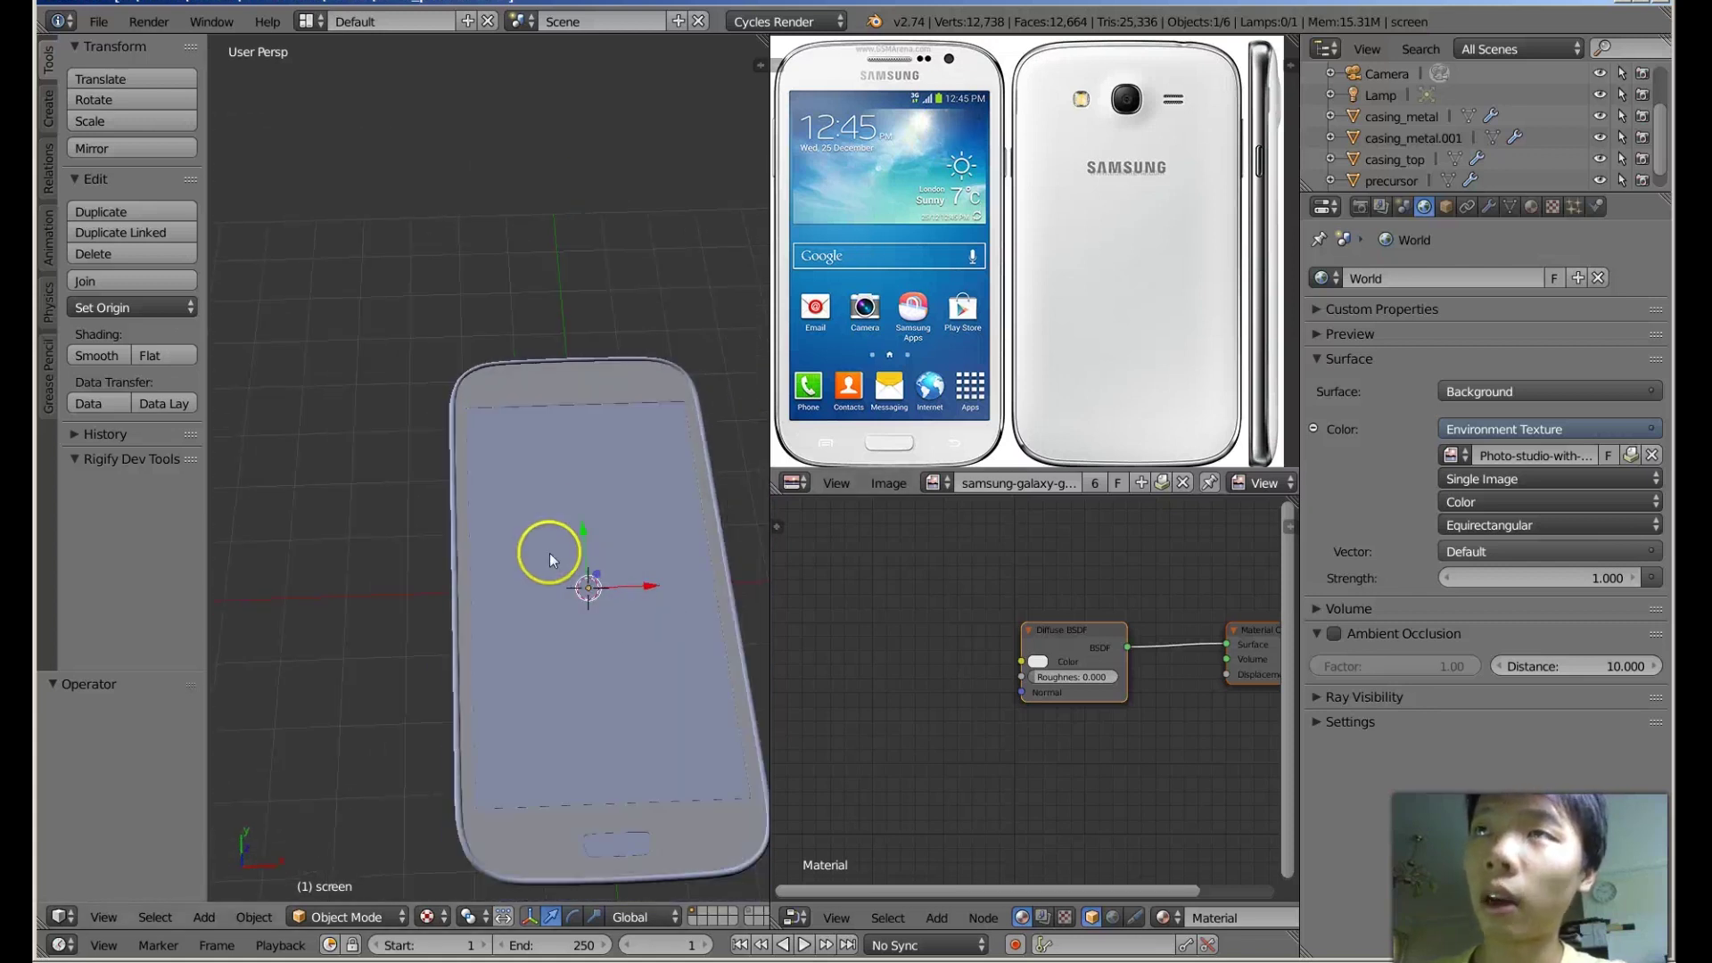
middle_click_drag(566, 547, 565, 453)
scroll(564, 452, "up", 2)
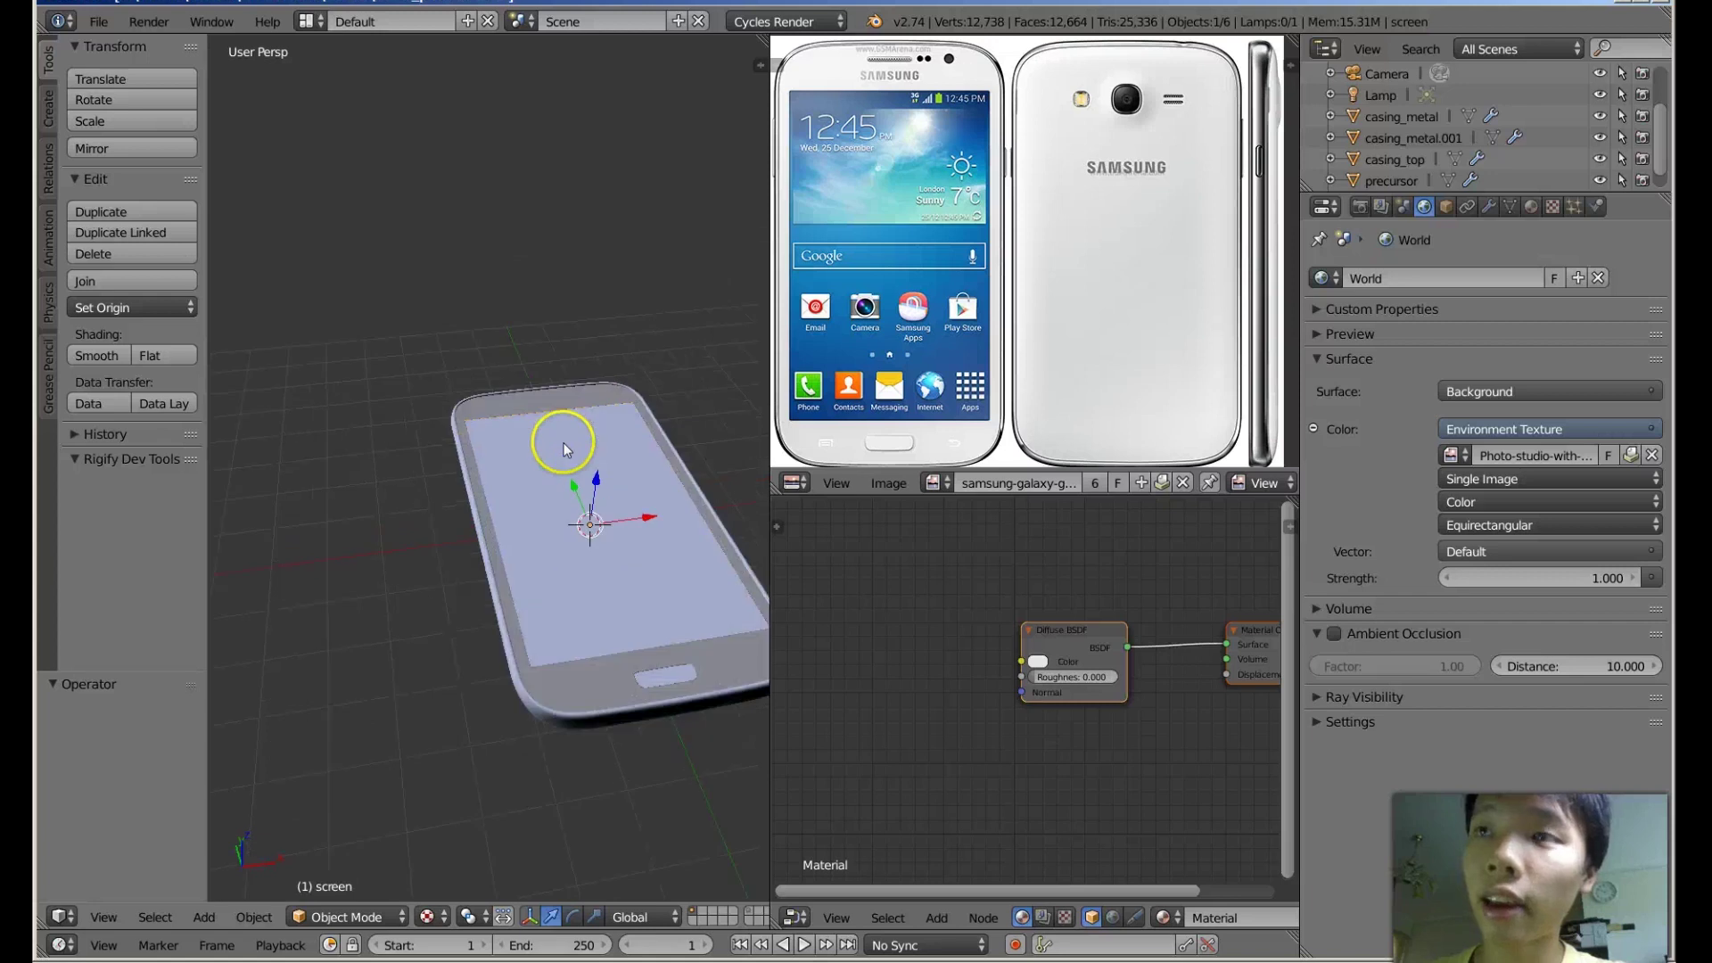
key("g")
right_click(451, 458)
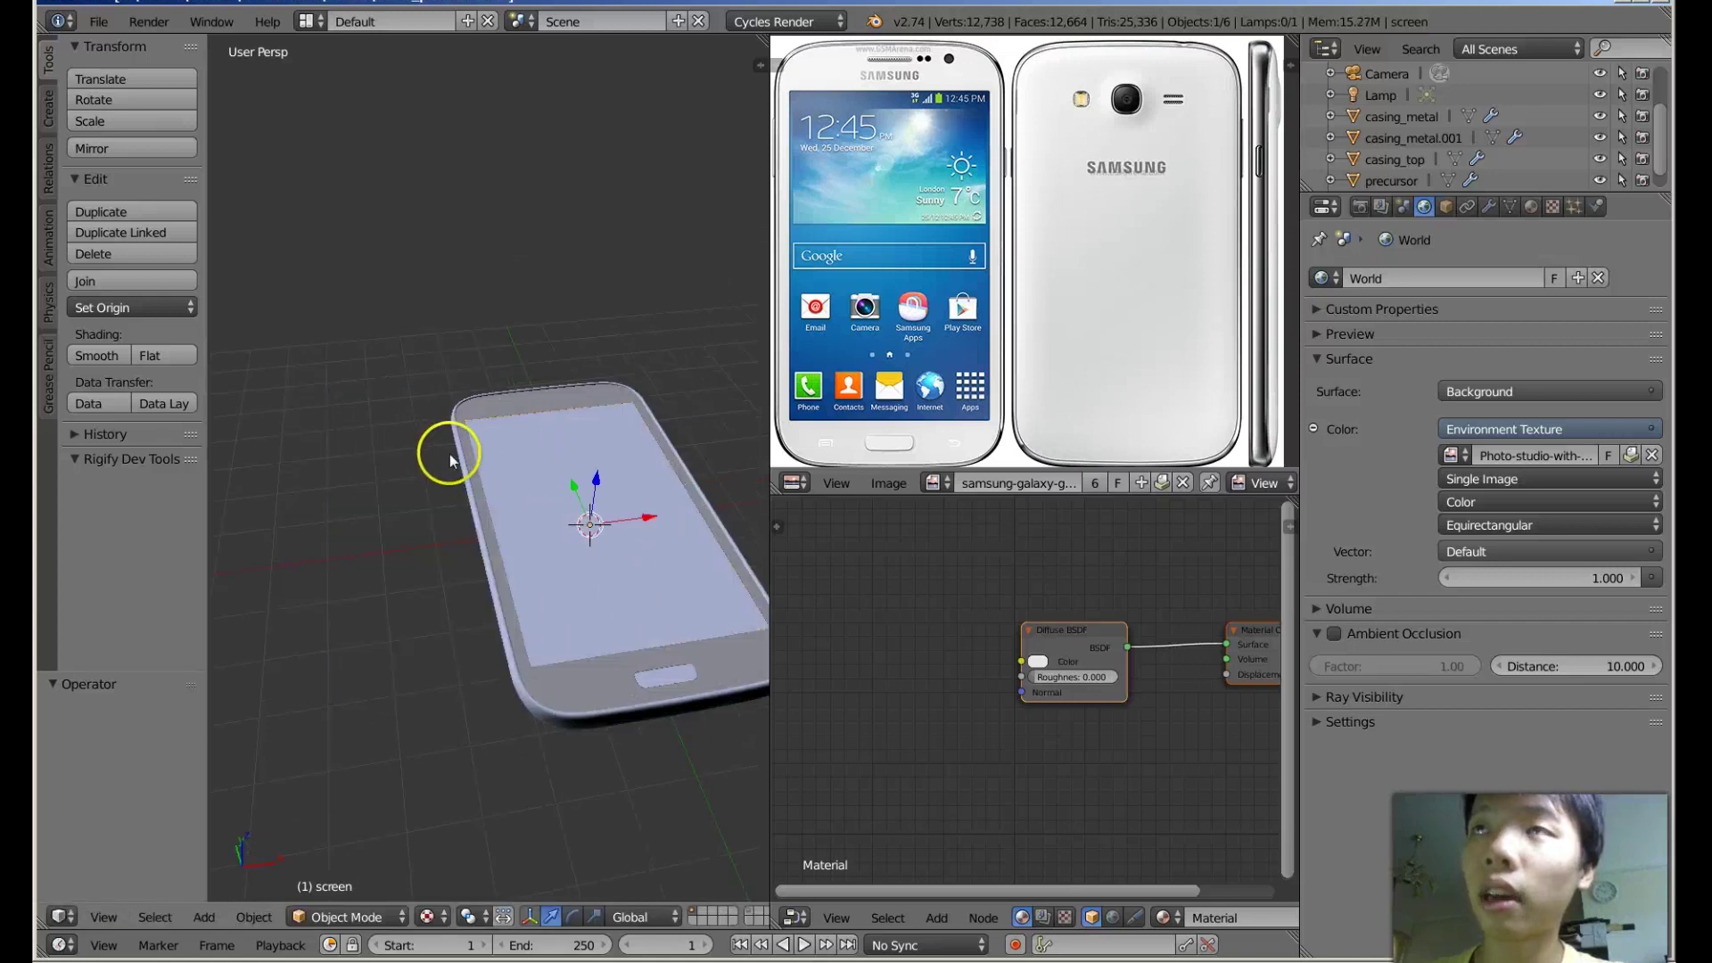
right_click(573, 398)
key("g")
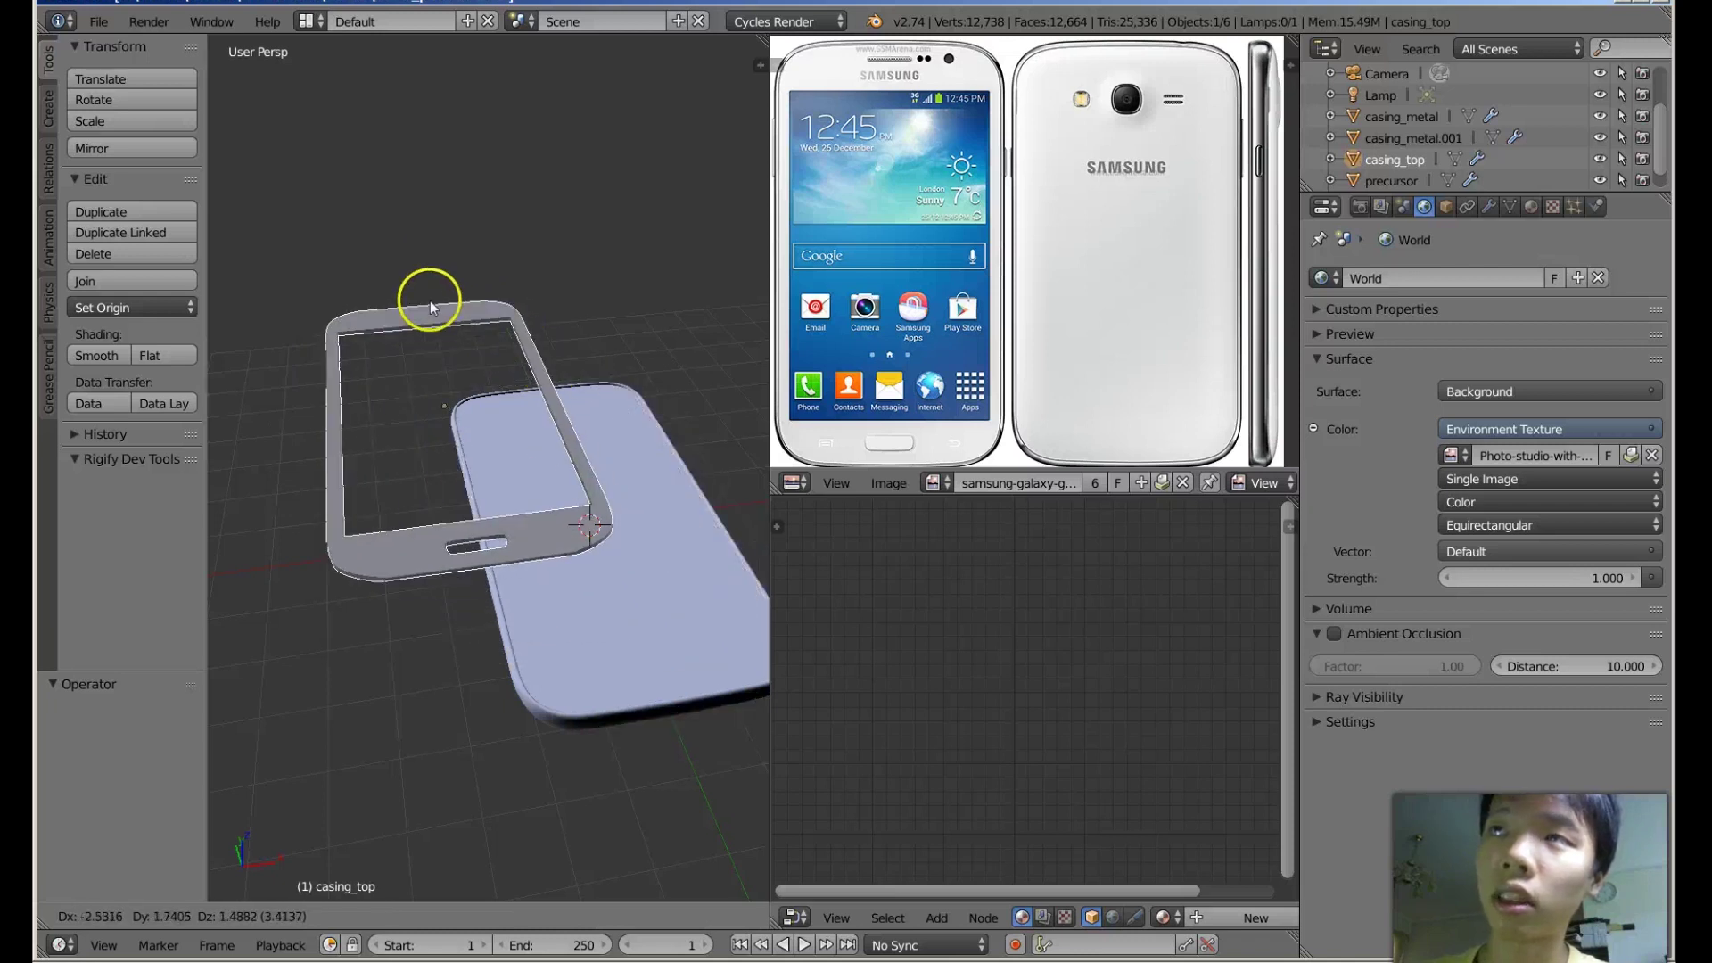
key("Escape")
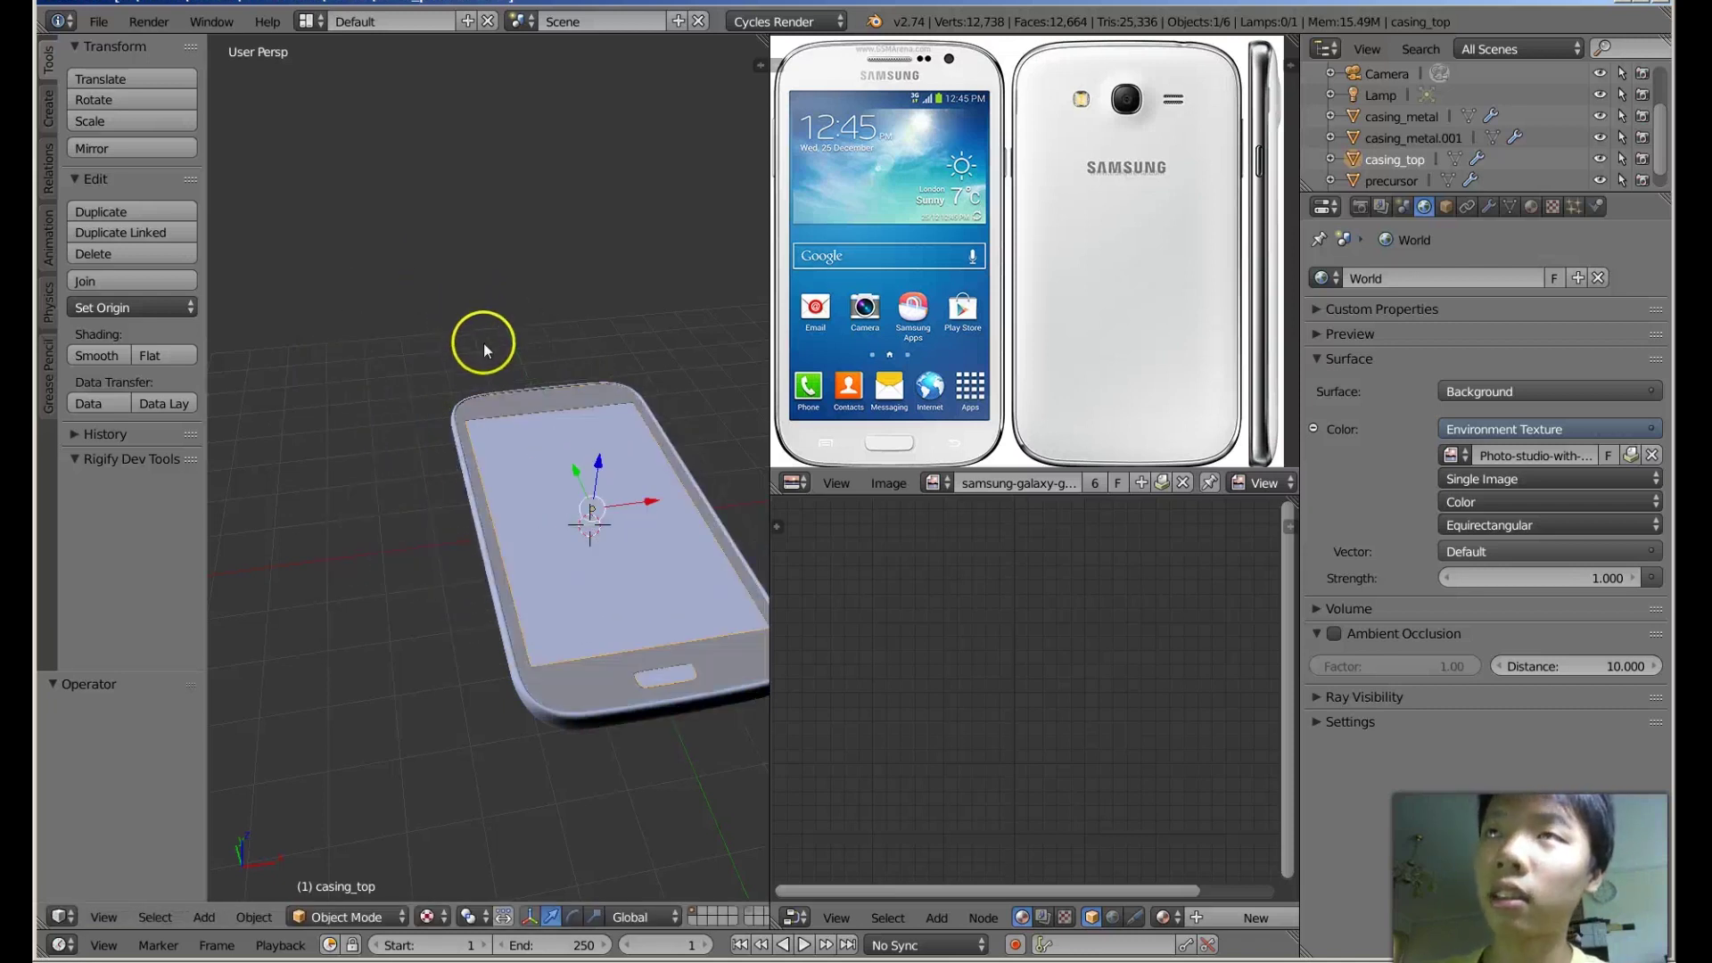
right_click(455, 424)
key("g")
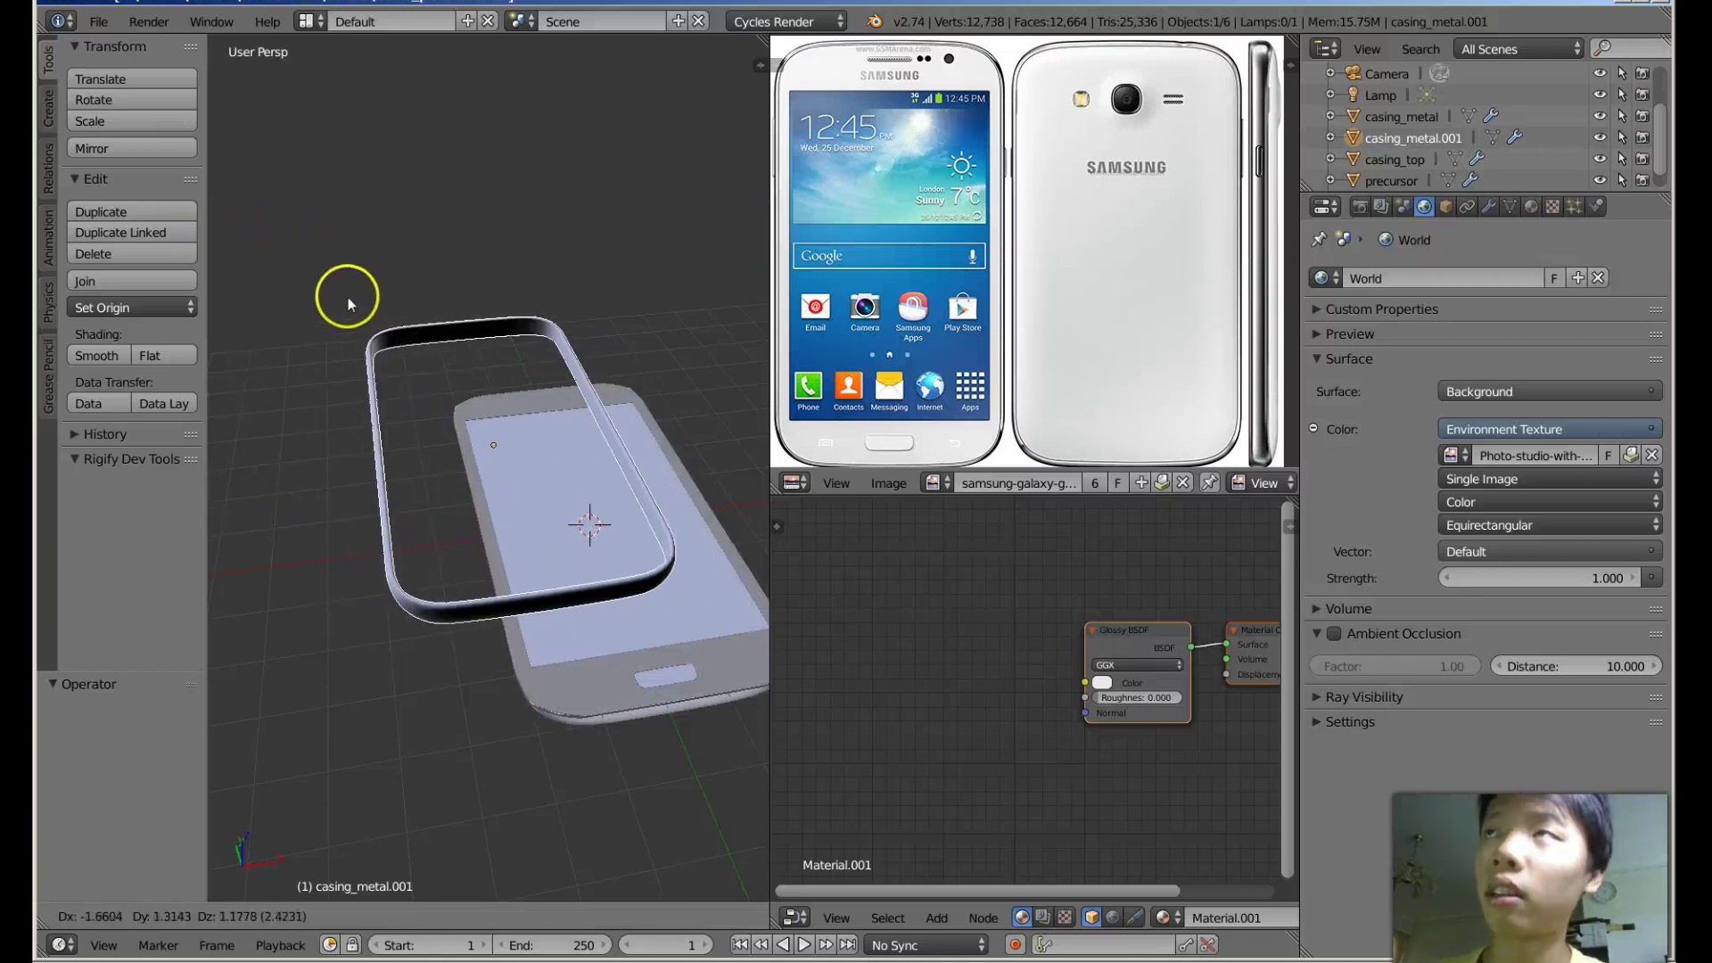
key("Escape")
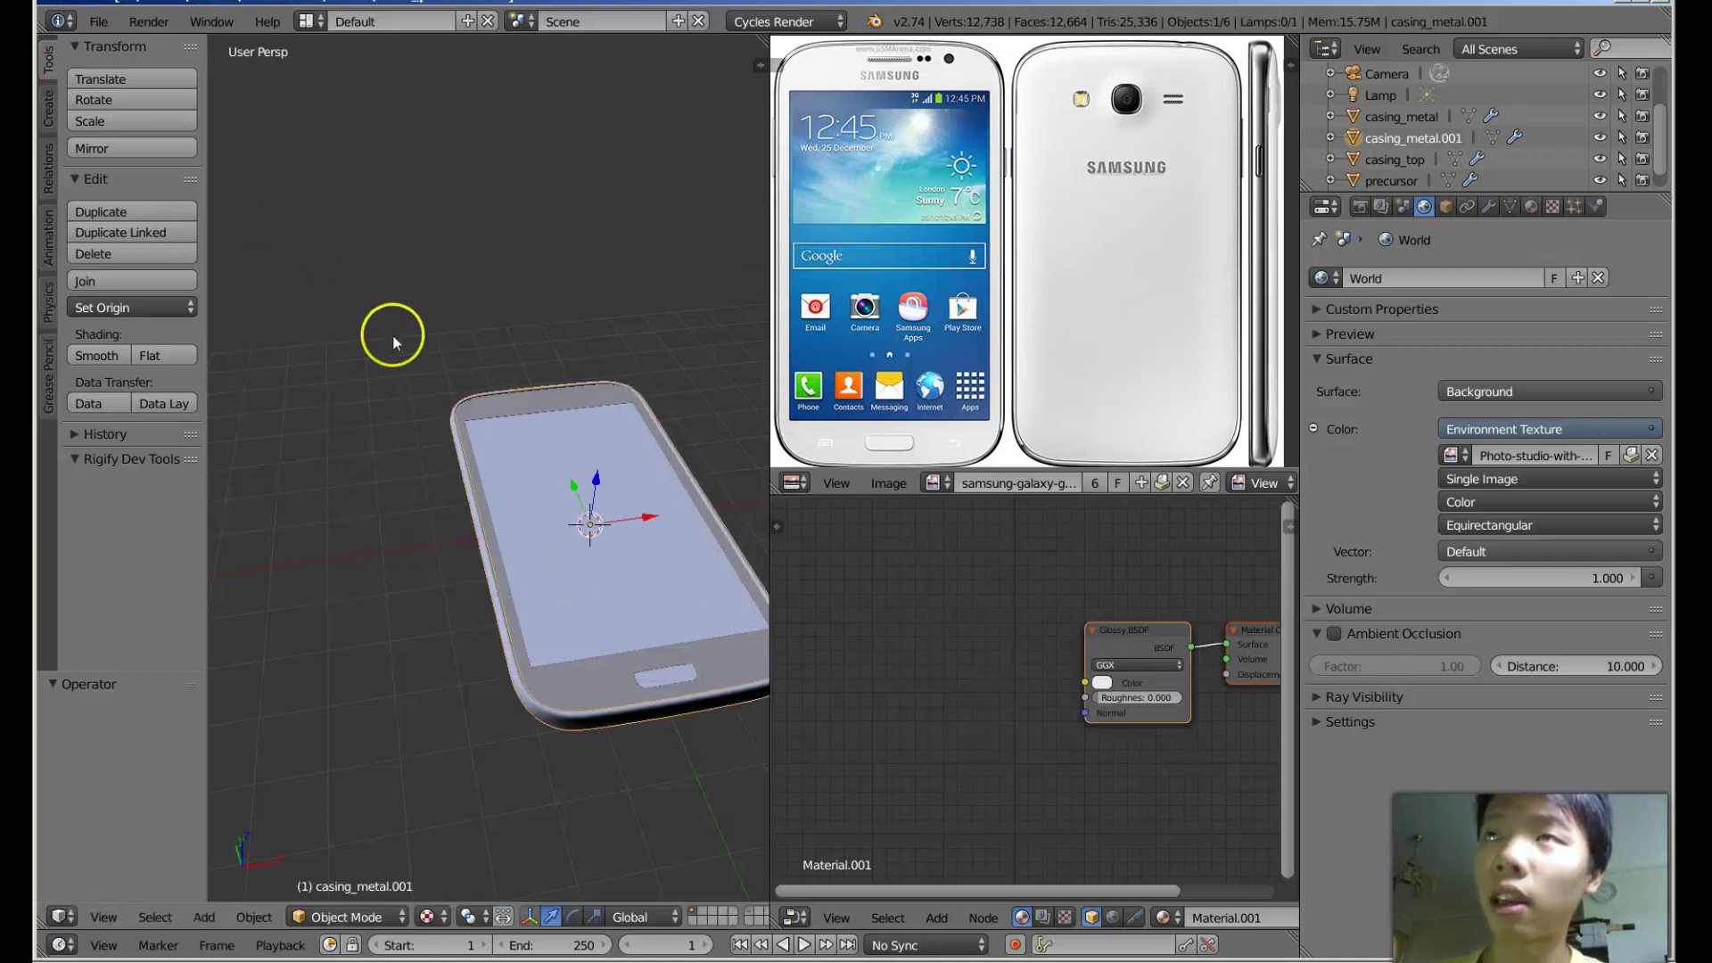
middle_click_drag(392, 335, 565, 514)
right_click(562, 571)
right_click(566, 515)
key("g")
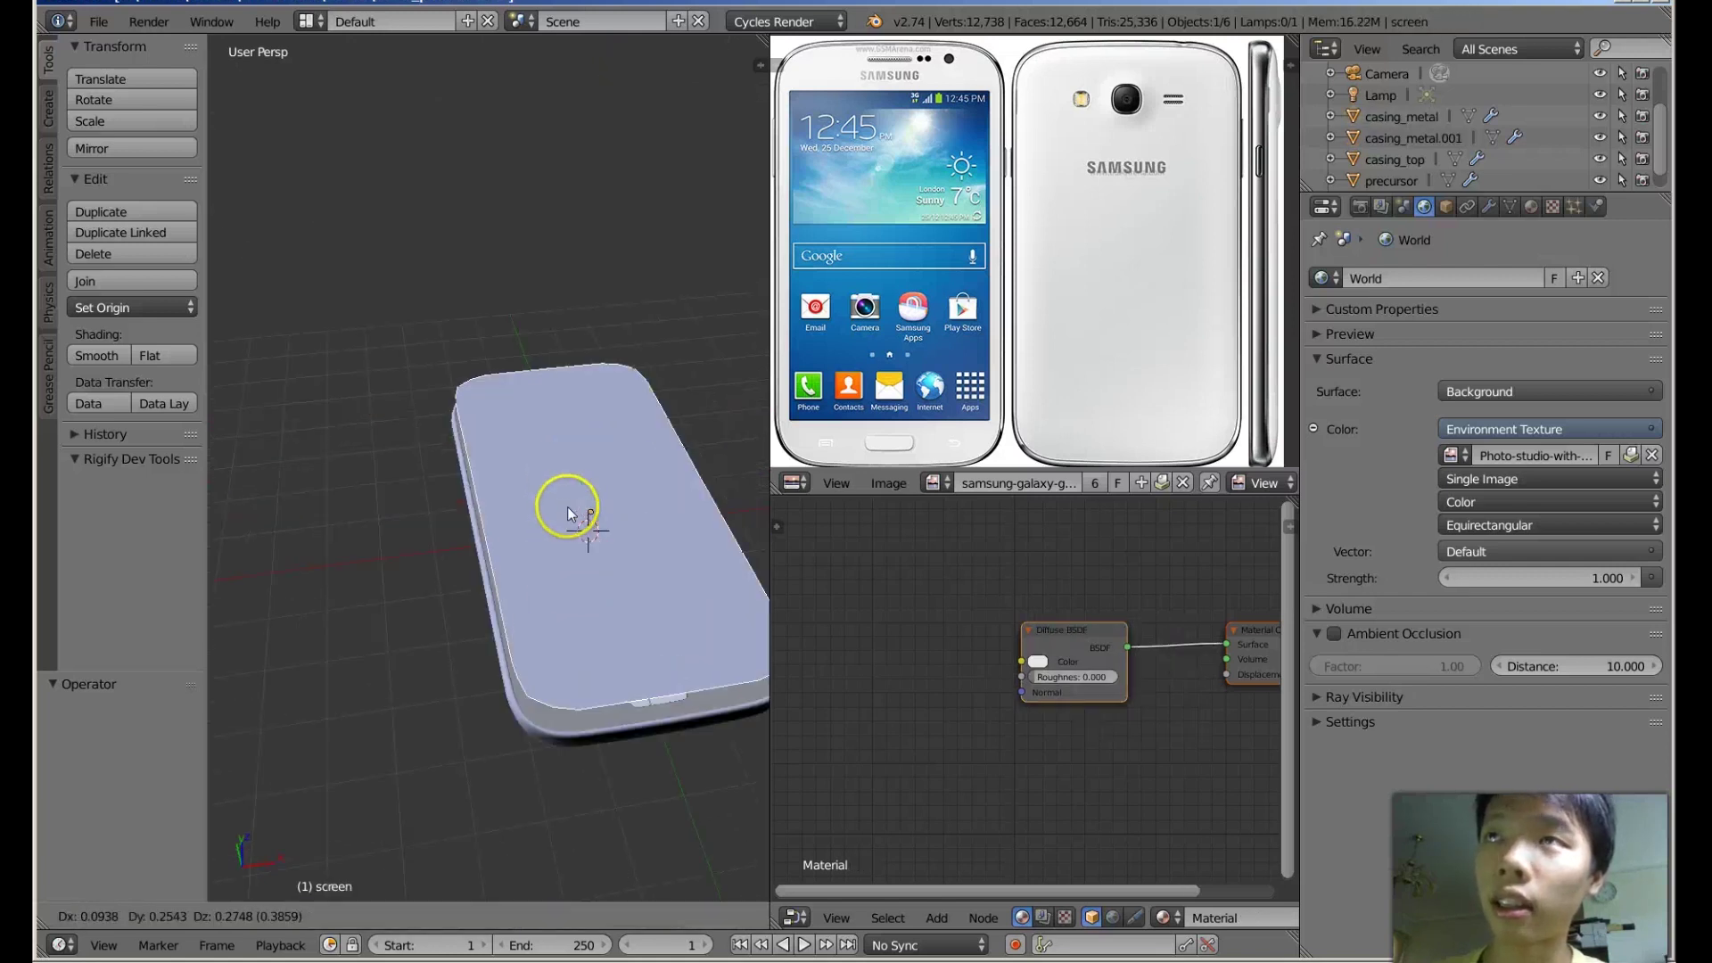
key("Escape")
middle_click_drag(549, 425, 567, 505)
scroll(545, 512, "up", 3)
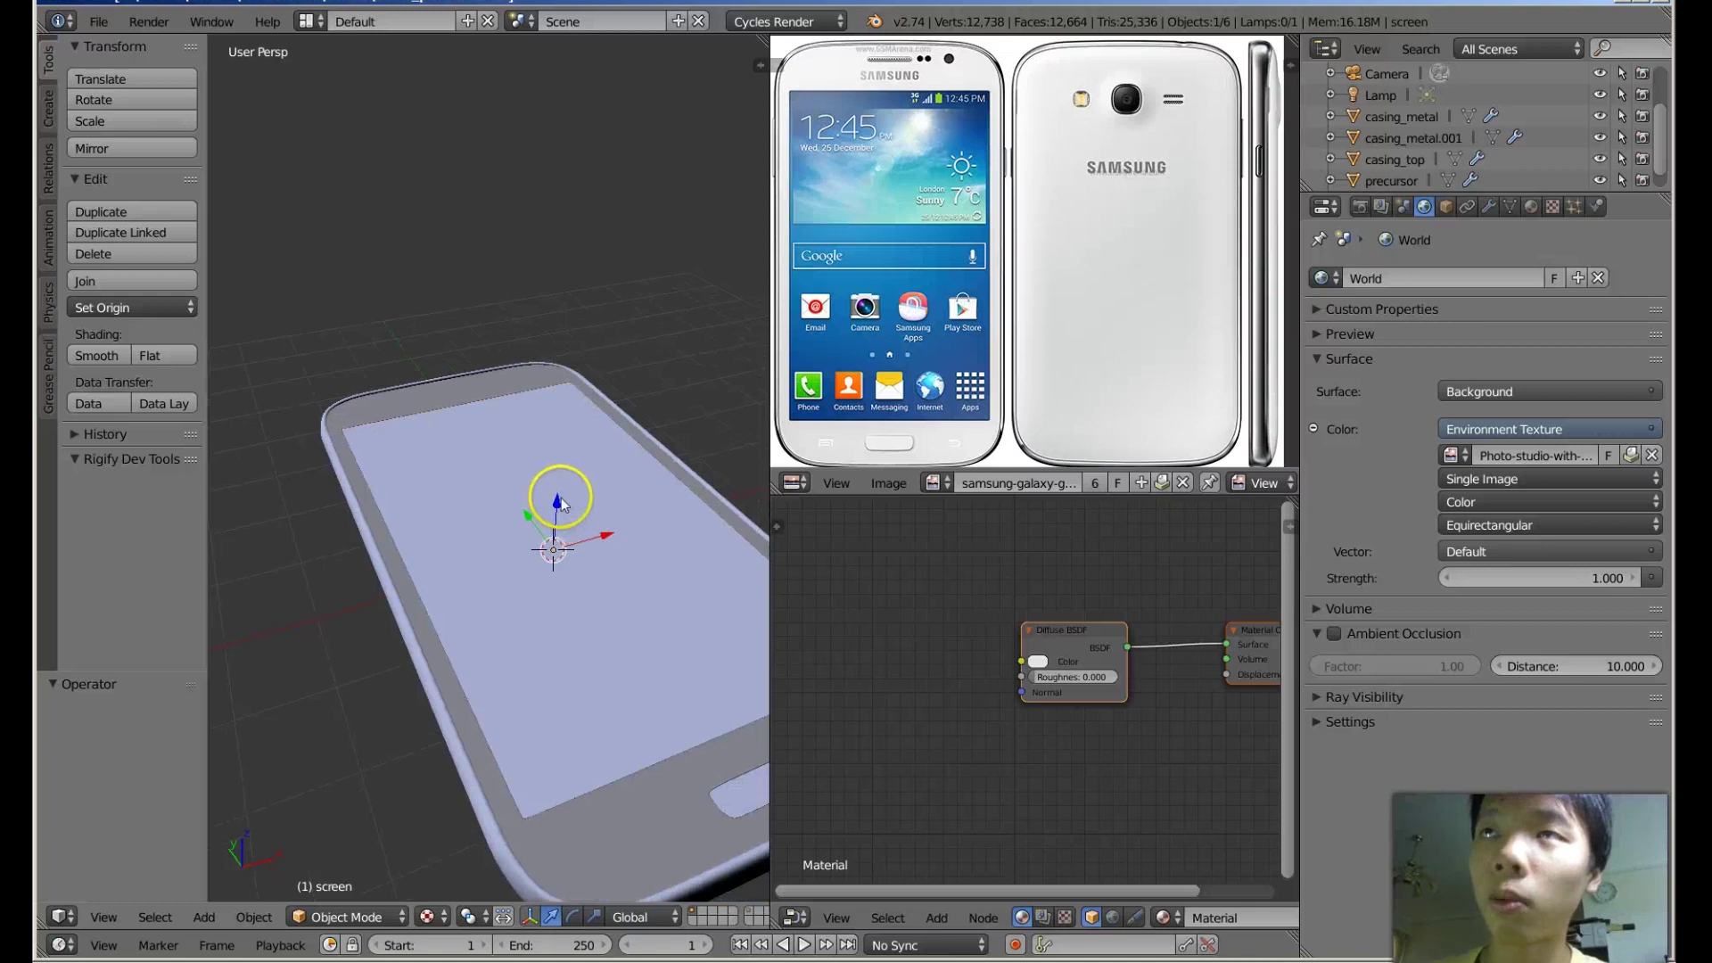
key("g")
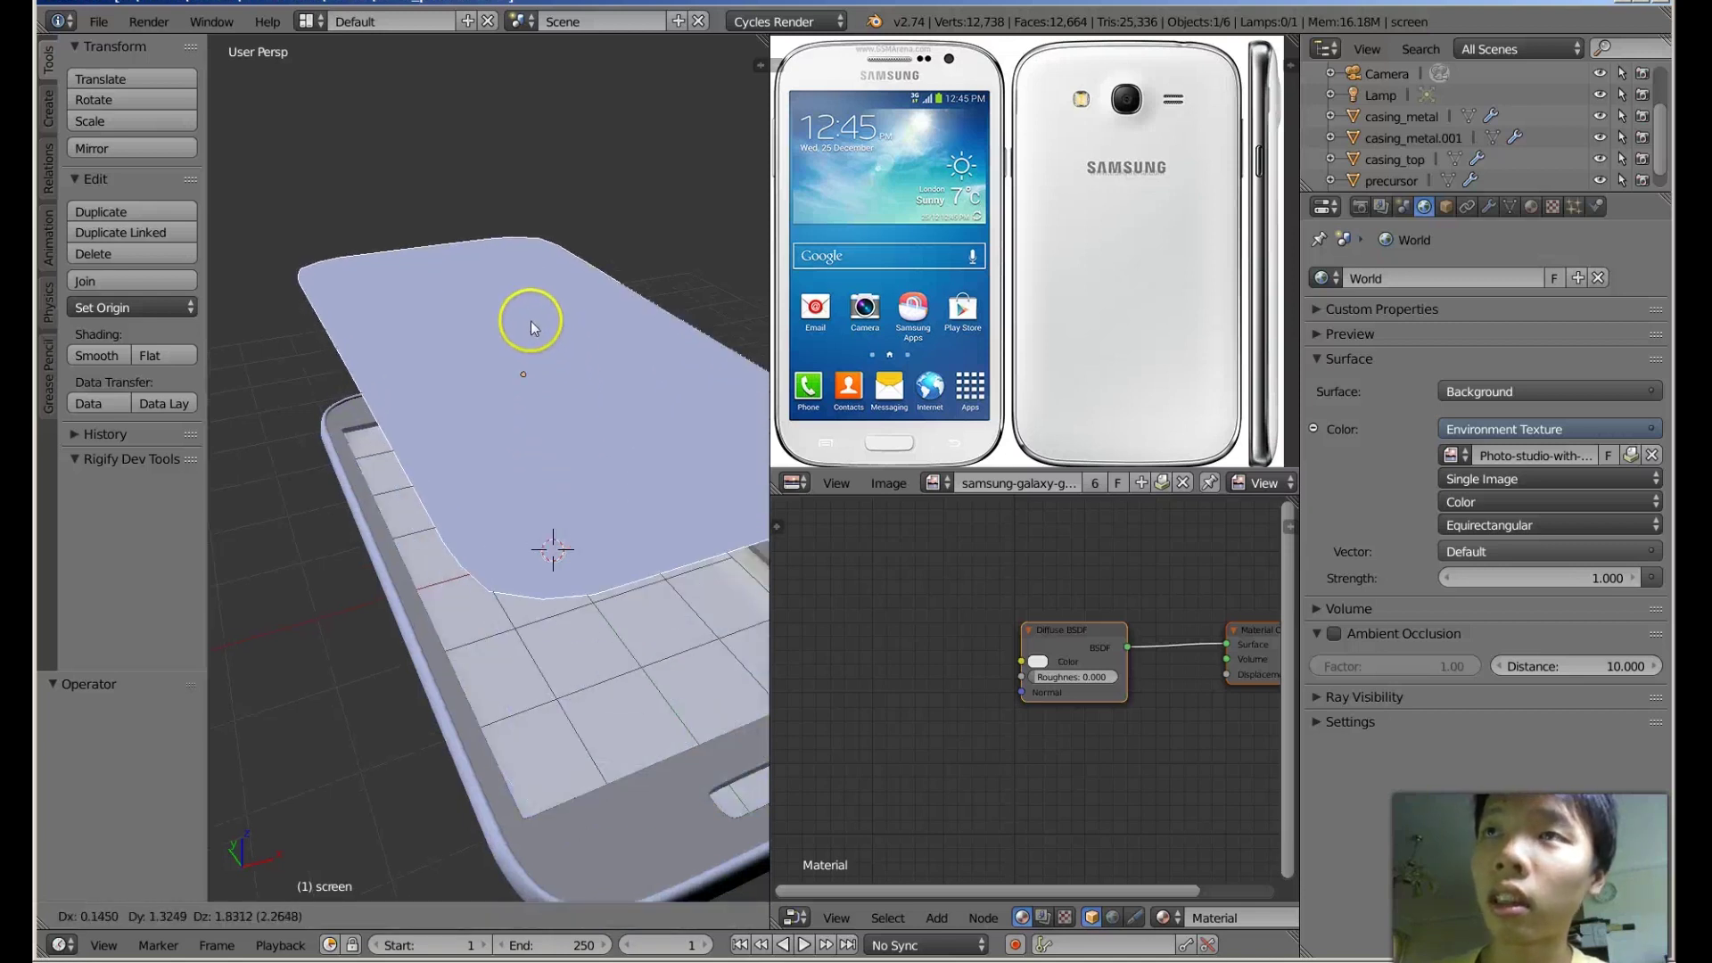
right_click(554, 351)
middle_click_drag(554, 352, 527, 599)
right_click(491, 685)
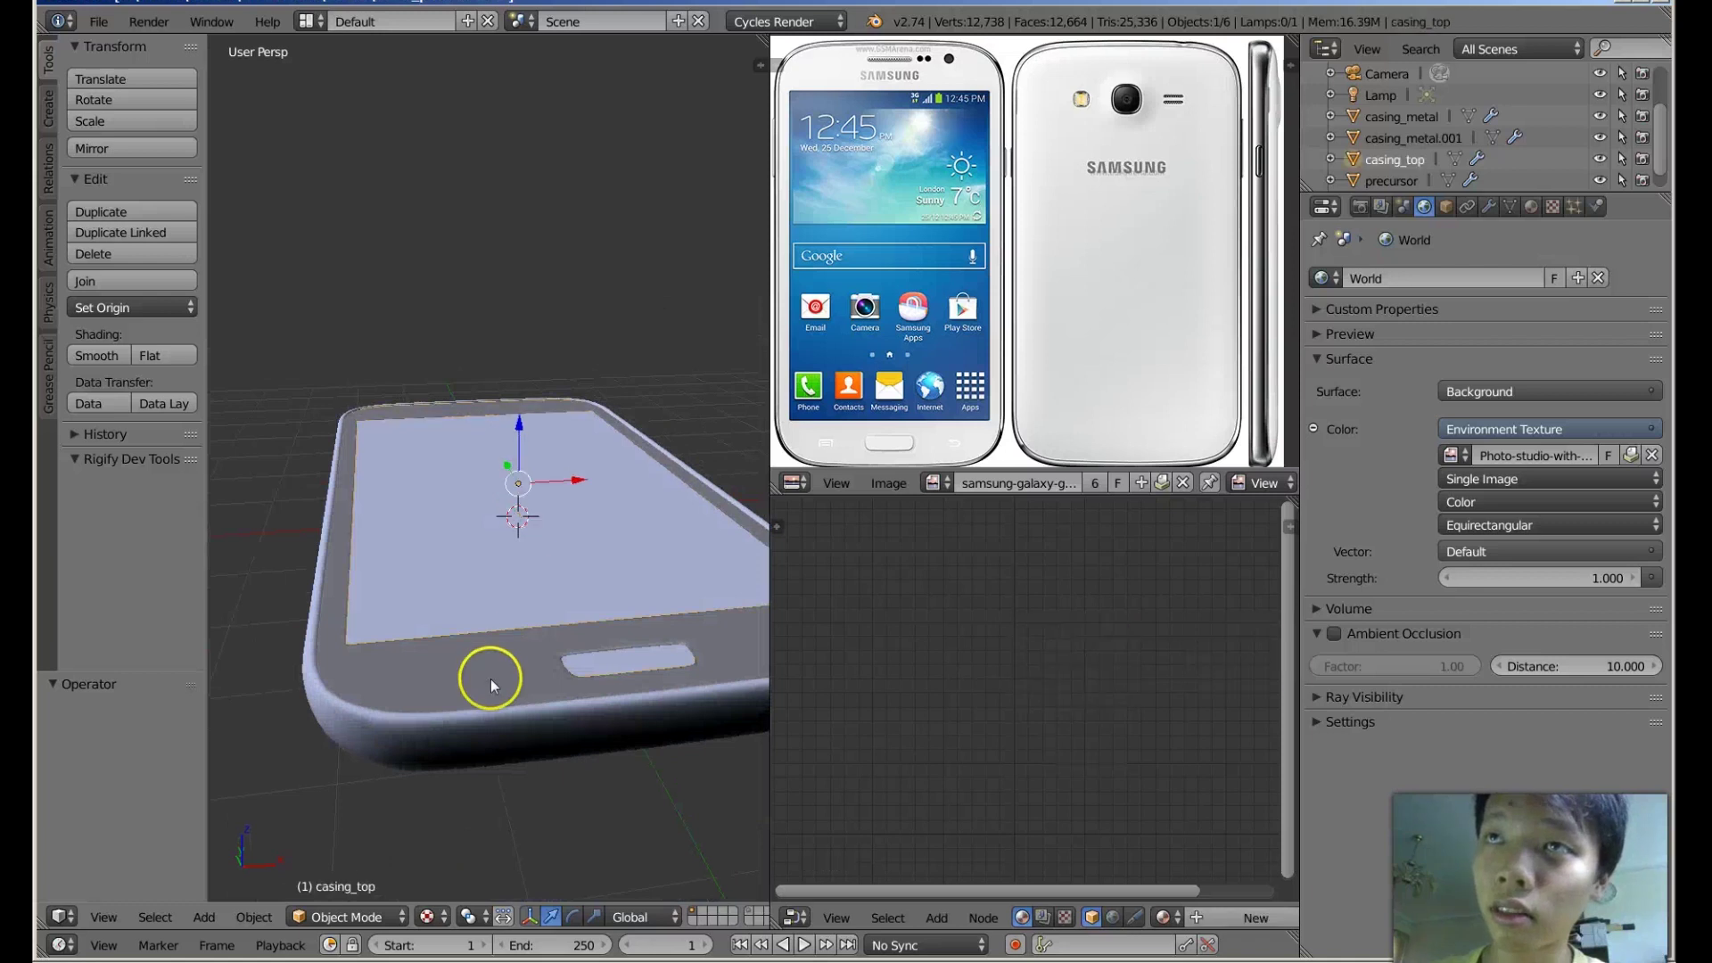
right_click(462, 558)
middle_click_drag(535, 508, 552, 609)
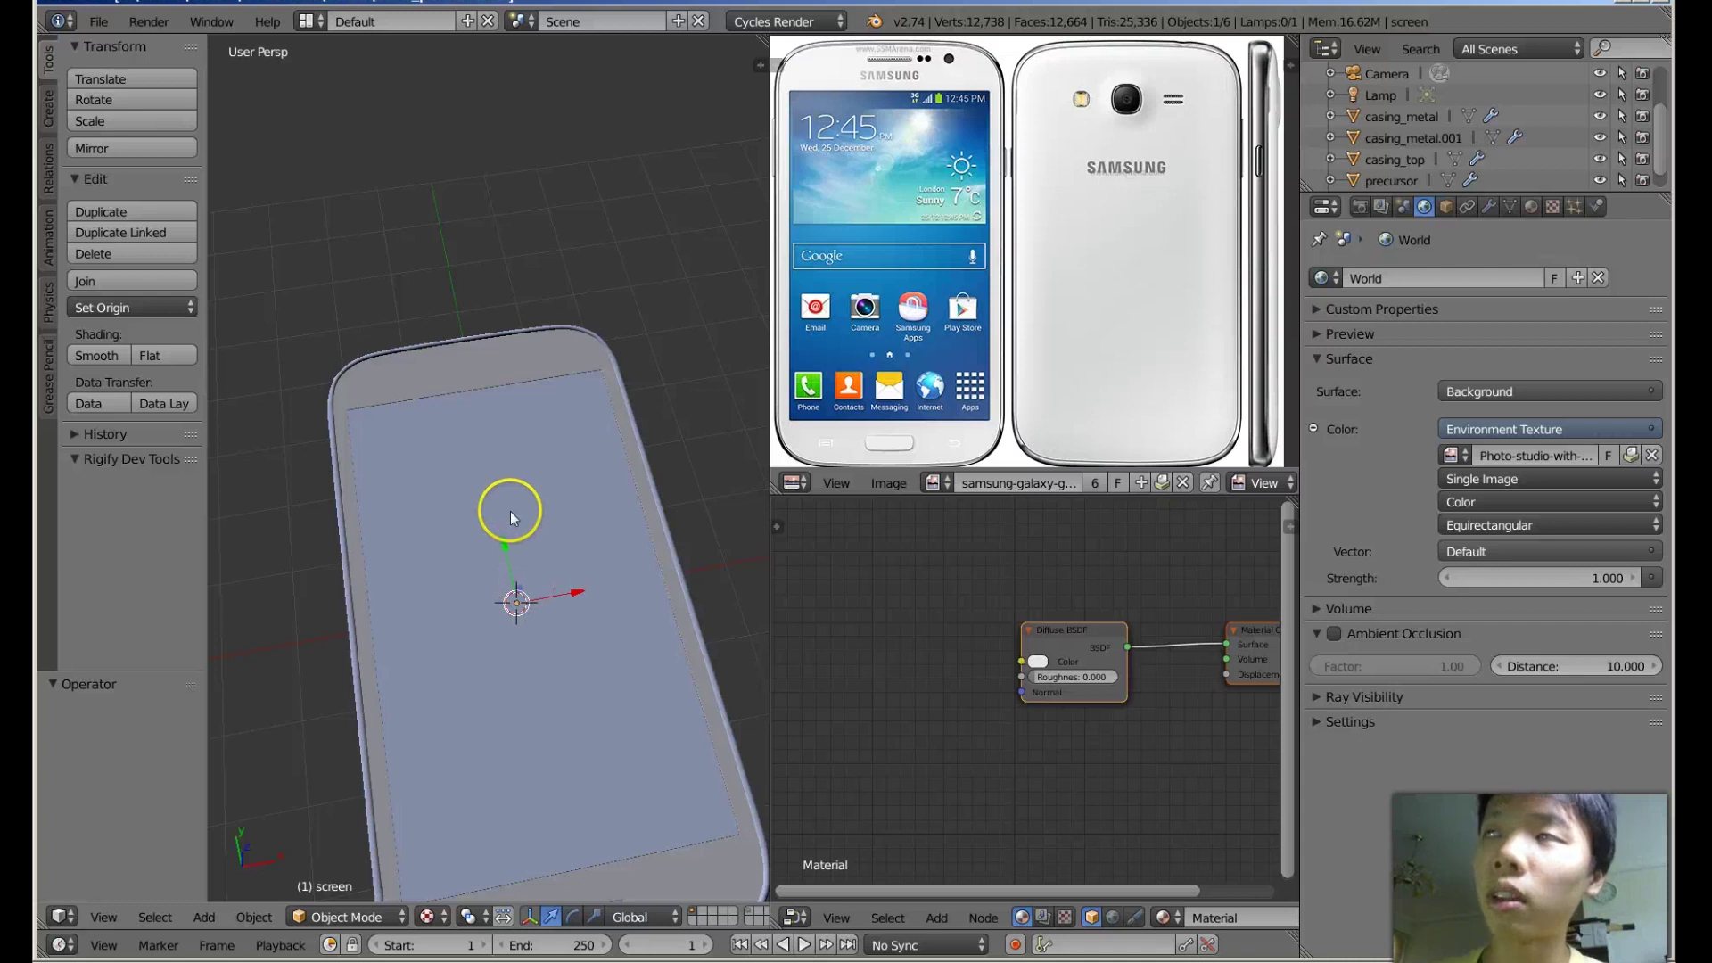
middle_click_drag(511, 511, 446, 402)
In Edit Mode, clear the selection and select the left front screen face and its neighbouring narrow strip.
key("Tab")
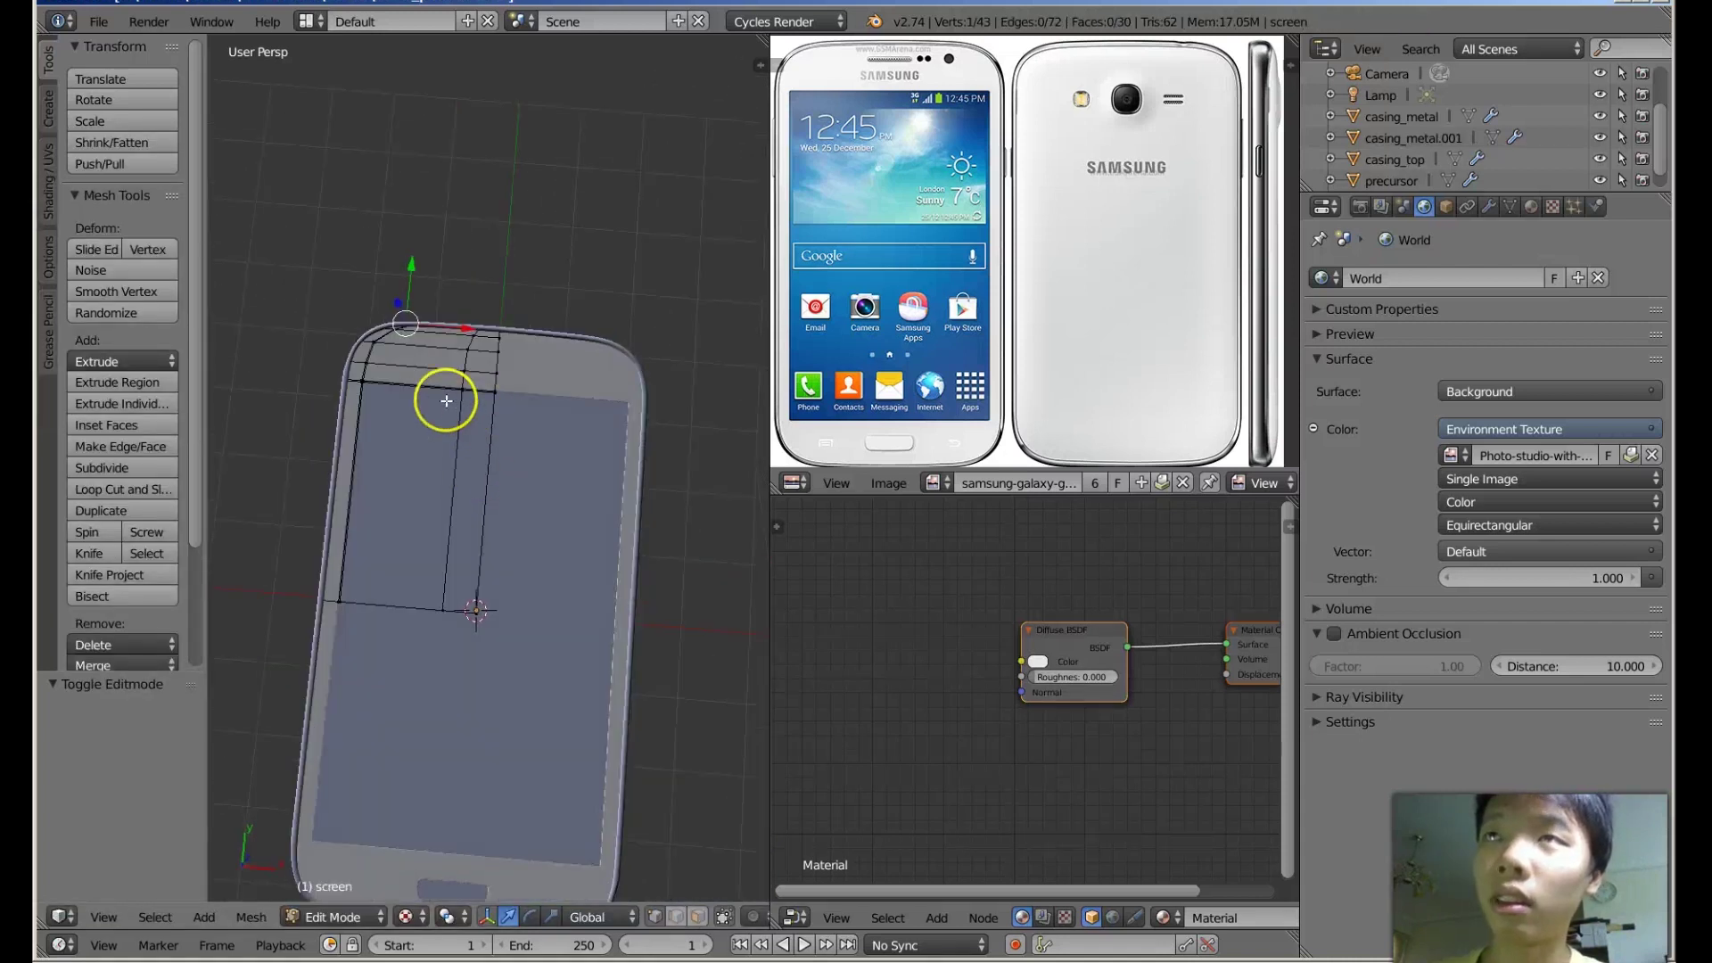
key("a")
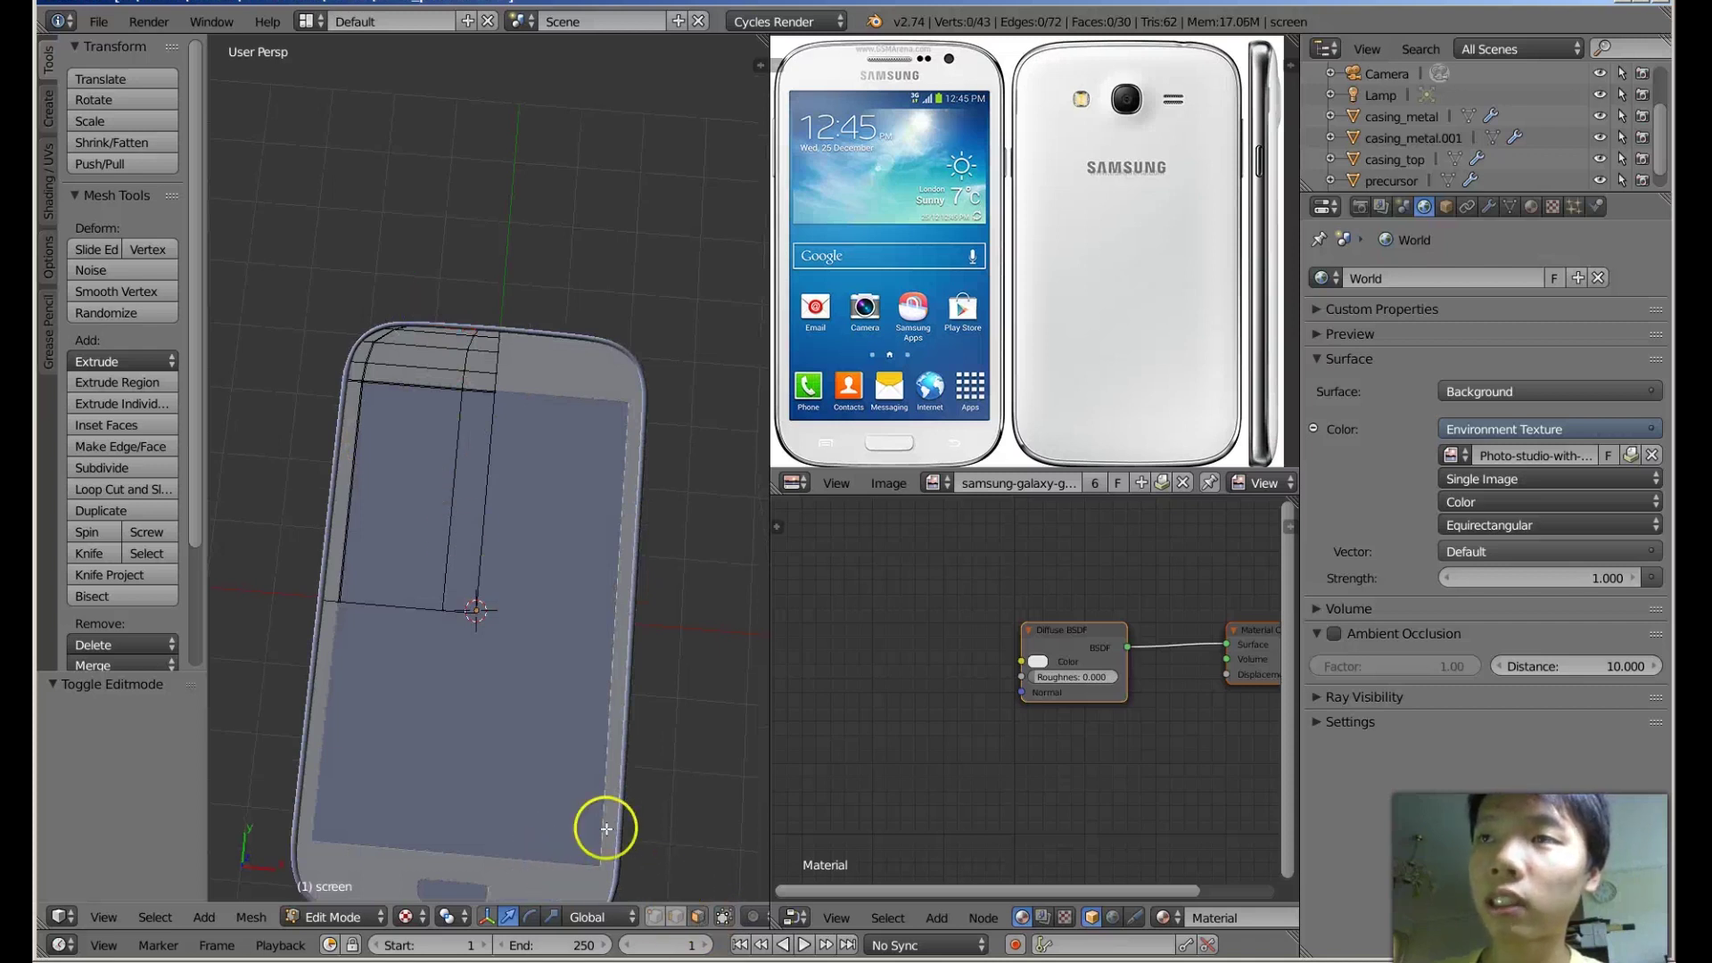
right_click(434, 538)
right_click(468, 520, "shift")
middle_click_drag(468, 520, 499, 579)
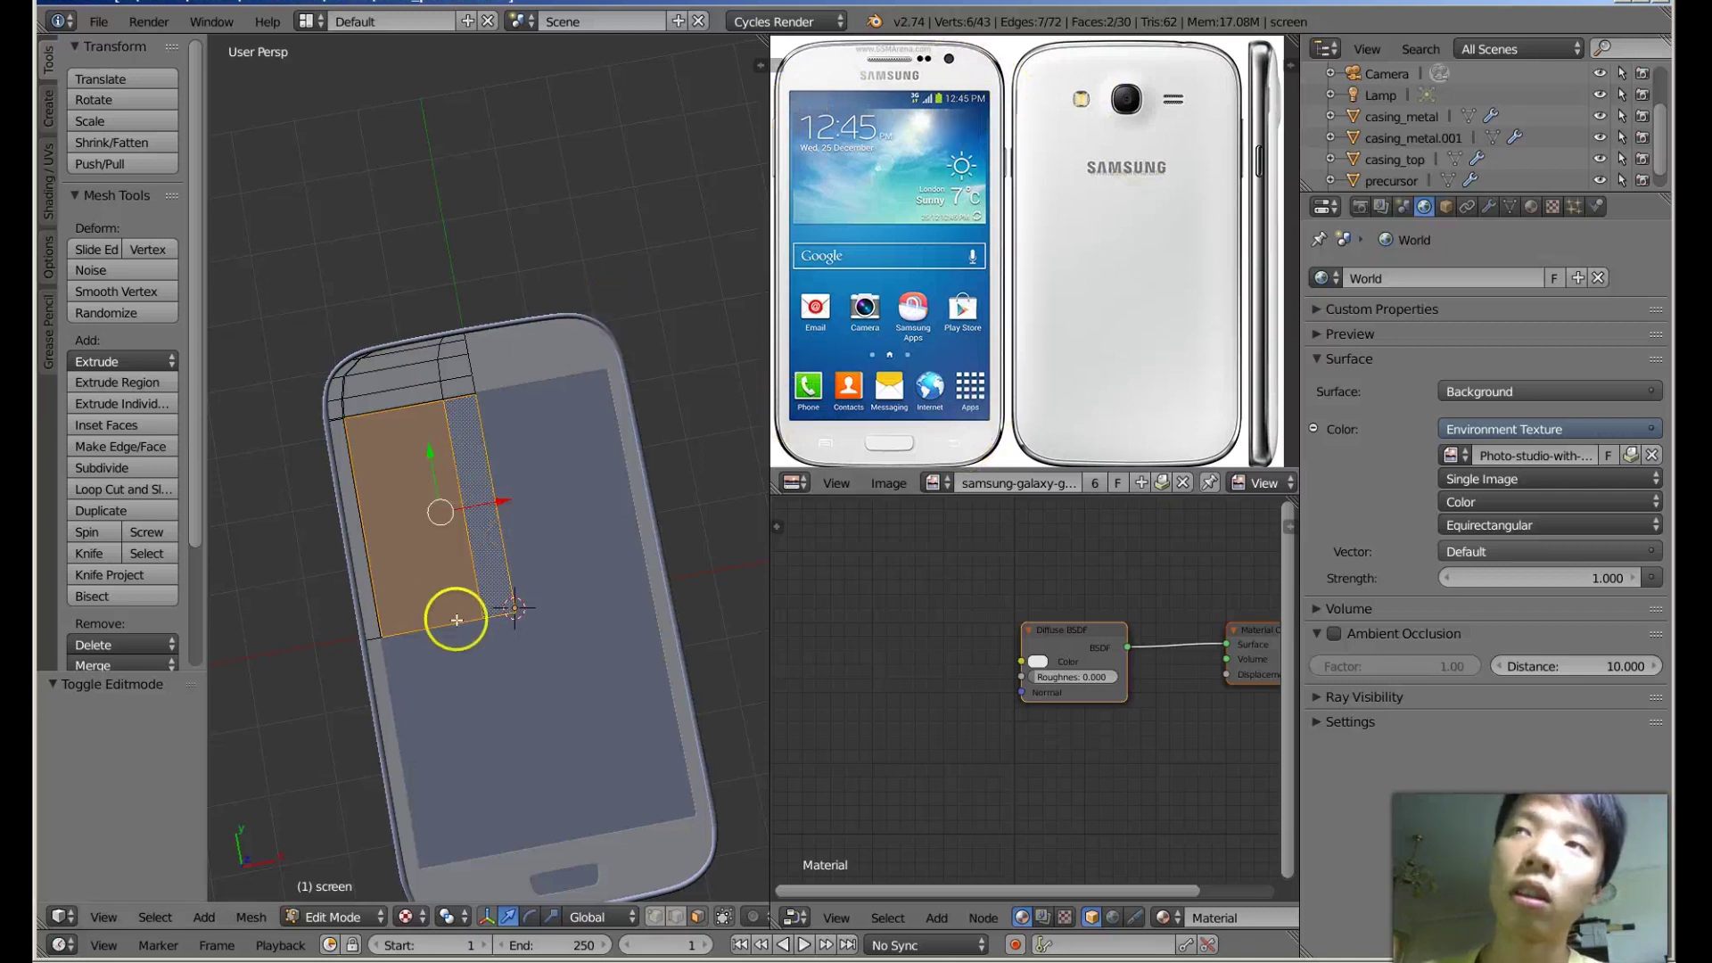
middle_click_drag(452, 612, 446, 573)
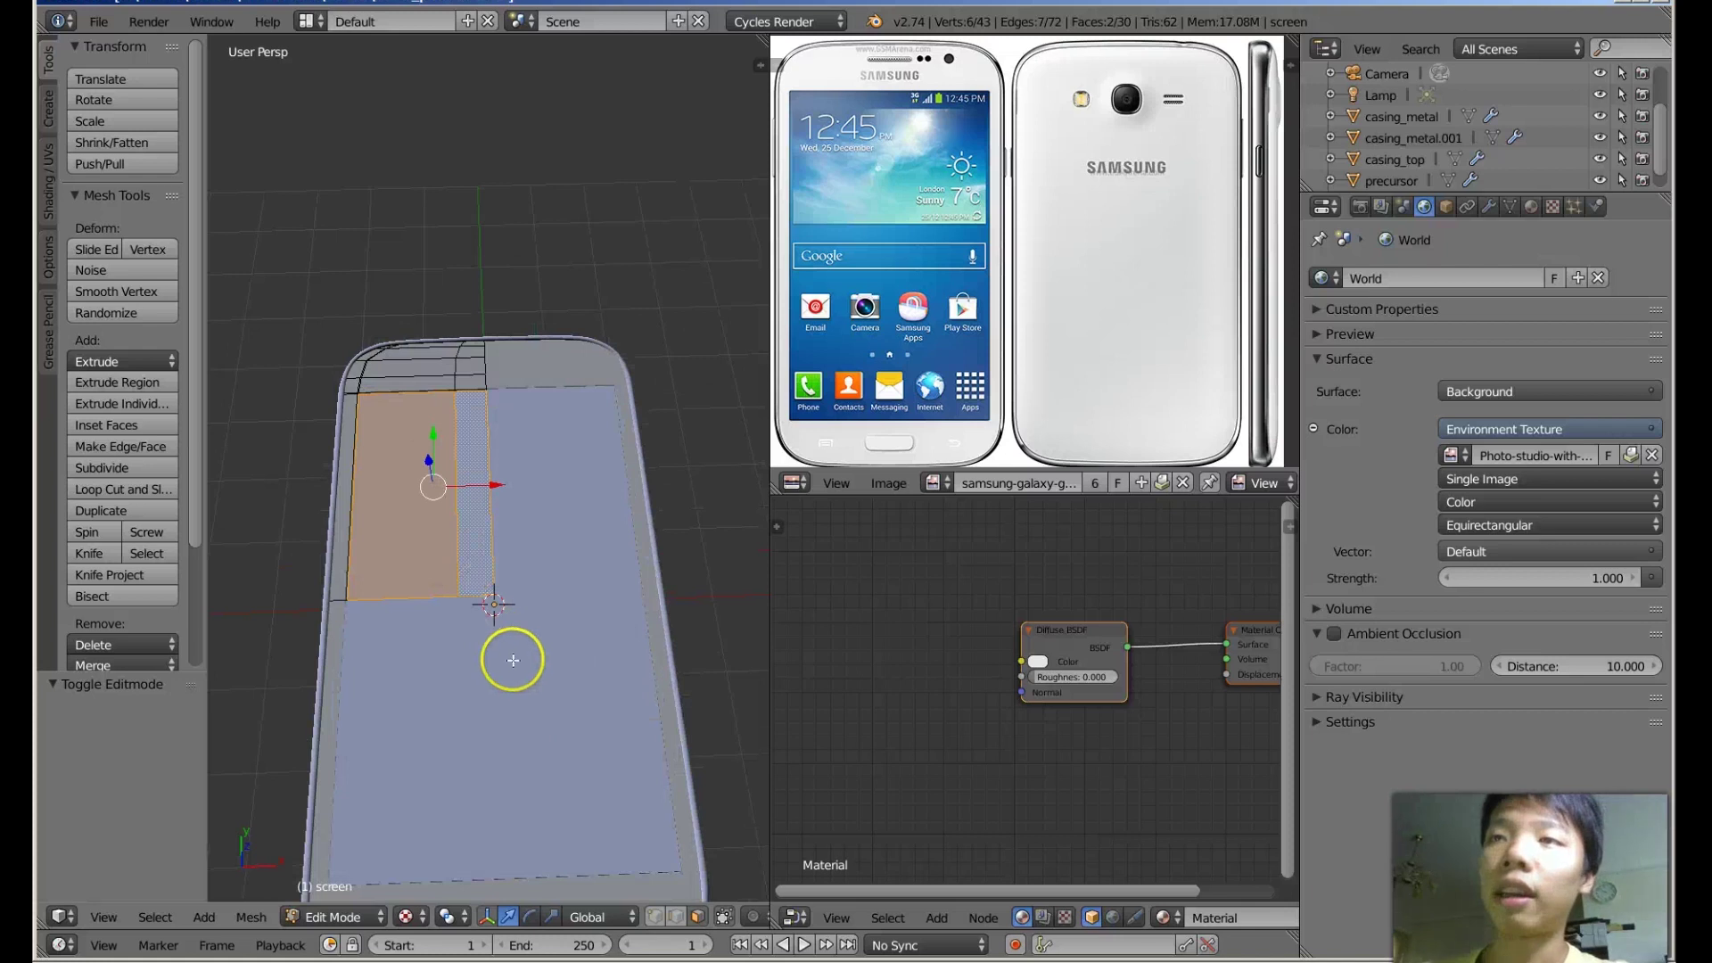
left_click(412, 917)
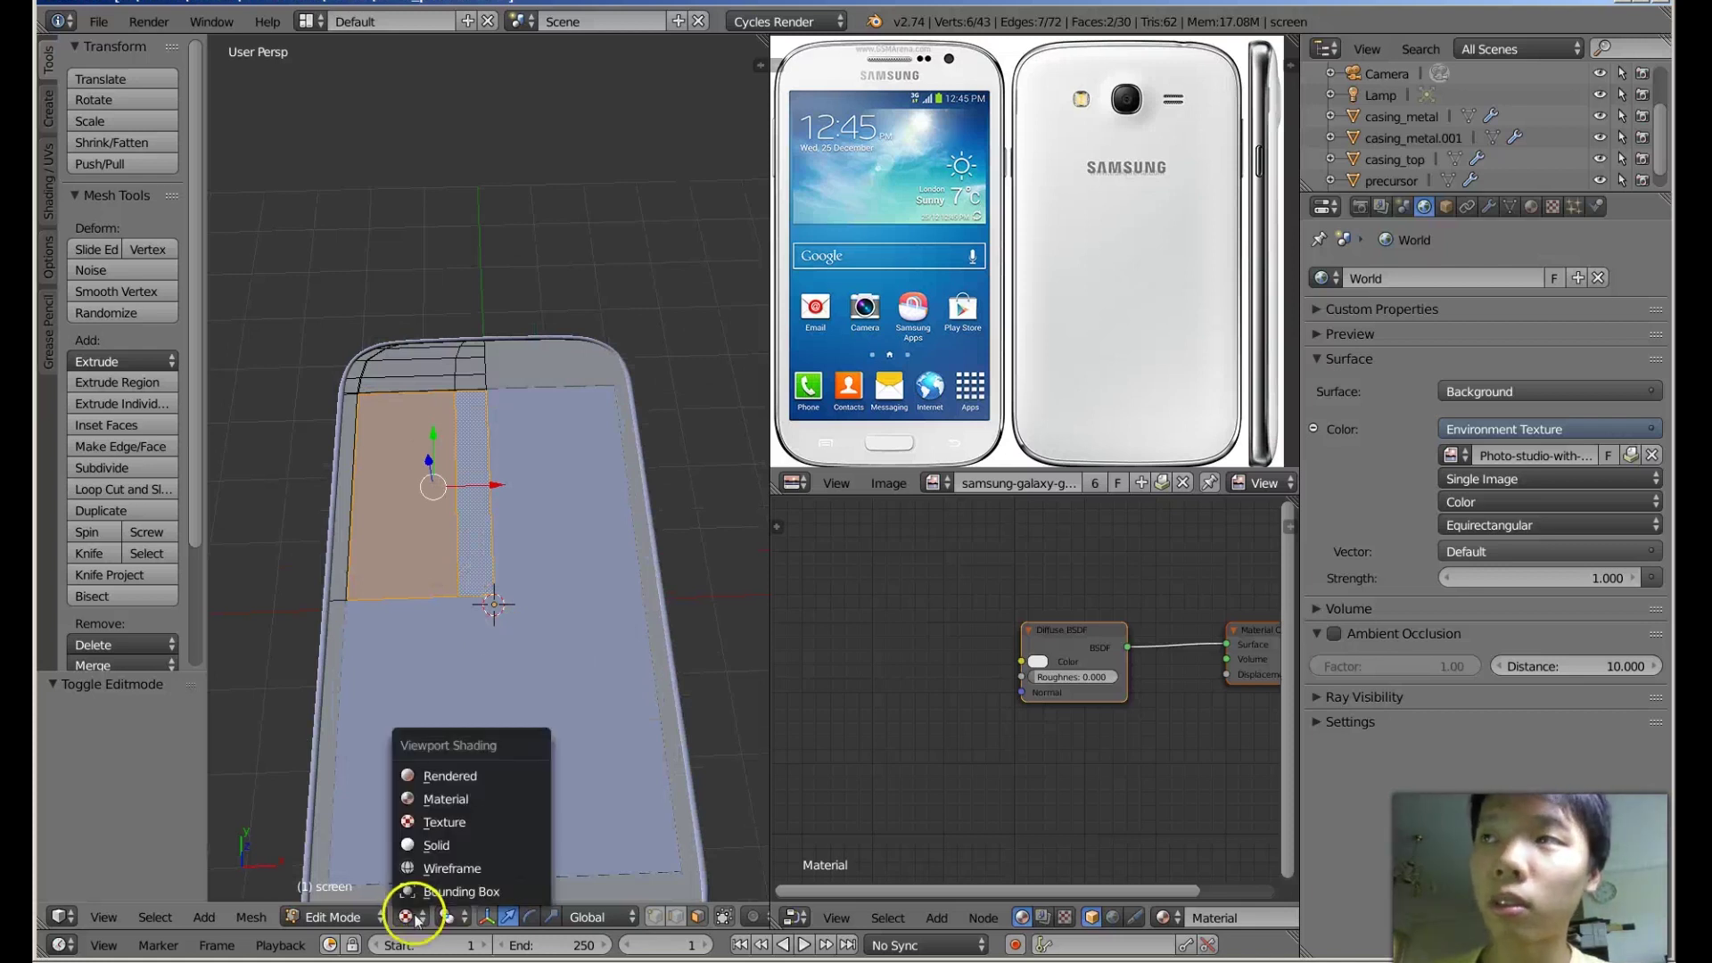
mouse_move(499, 468)
middle_mouse_down()
mouse_move(500, 543)
mouse_move(490, 479)
middle_mouse_up()
Unwrap the selected screen faces, then scale and move the UV island onto the photo's front screen.
key("u")
left_click(489, 478)
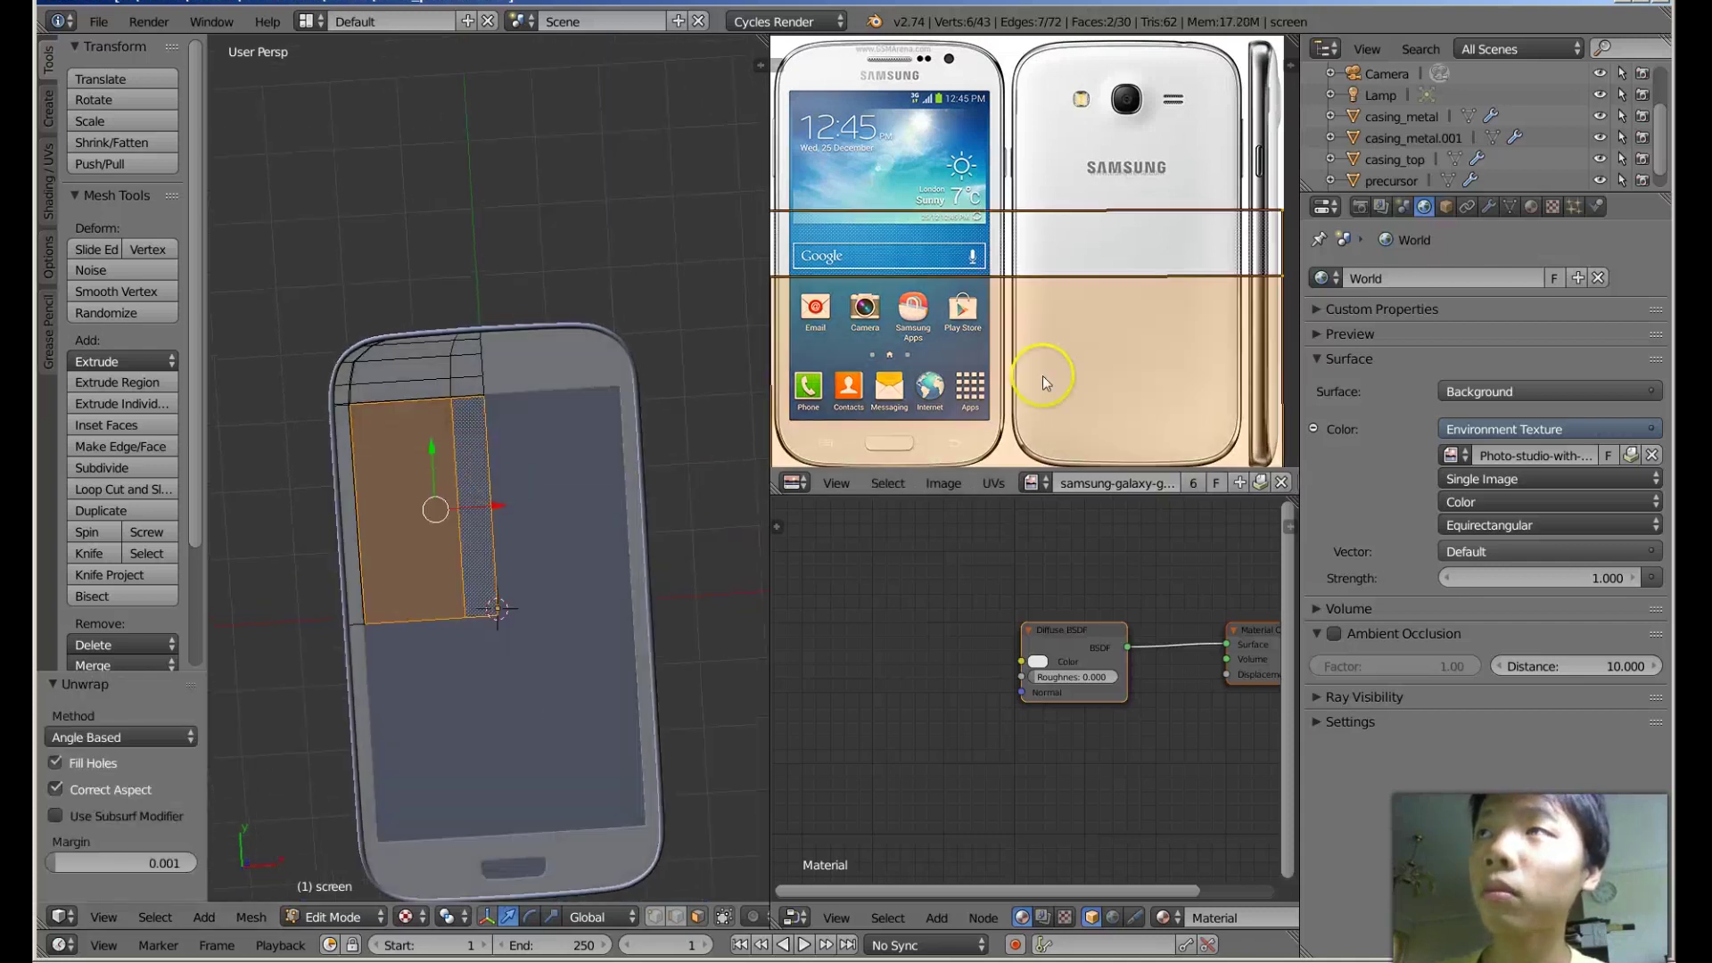
scroll(1042, 376, "down", 4)
scroll(1042, 376, "up", 1)
key("s")
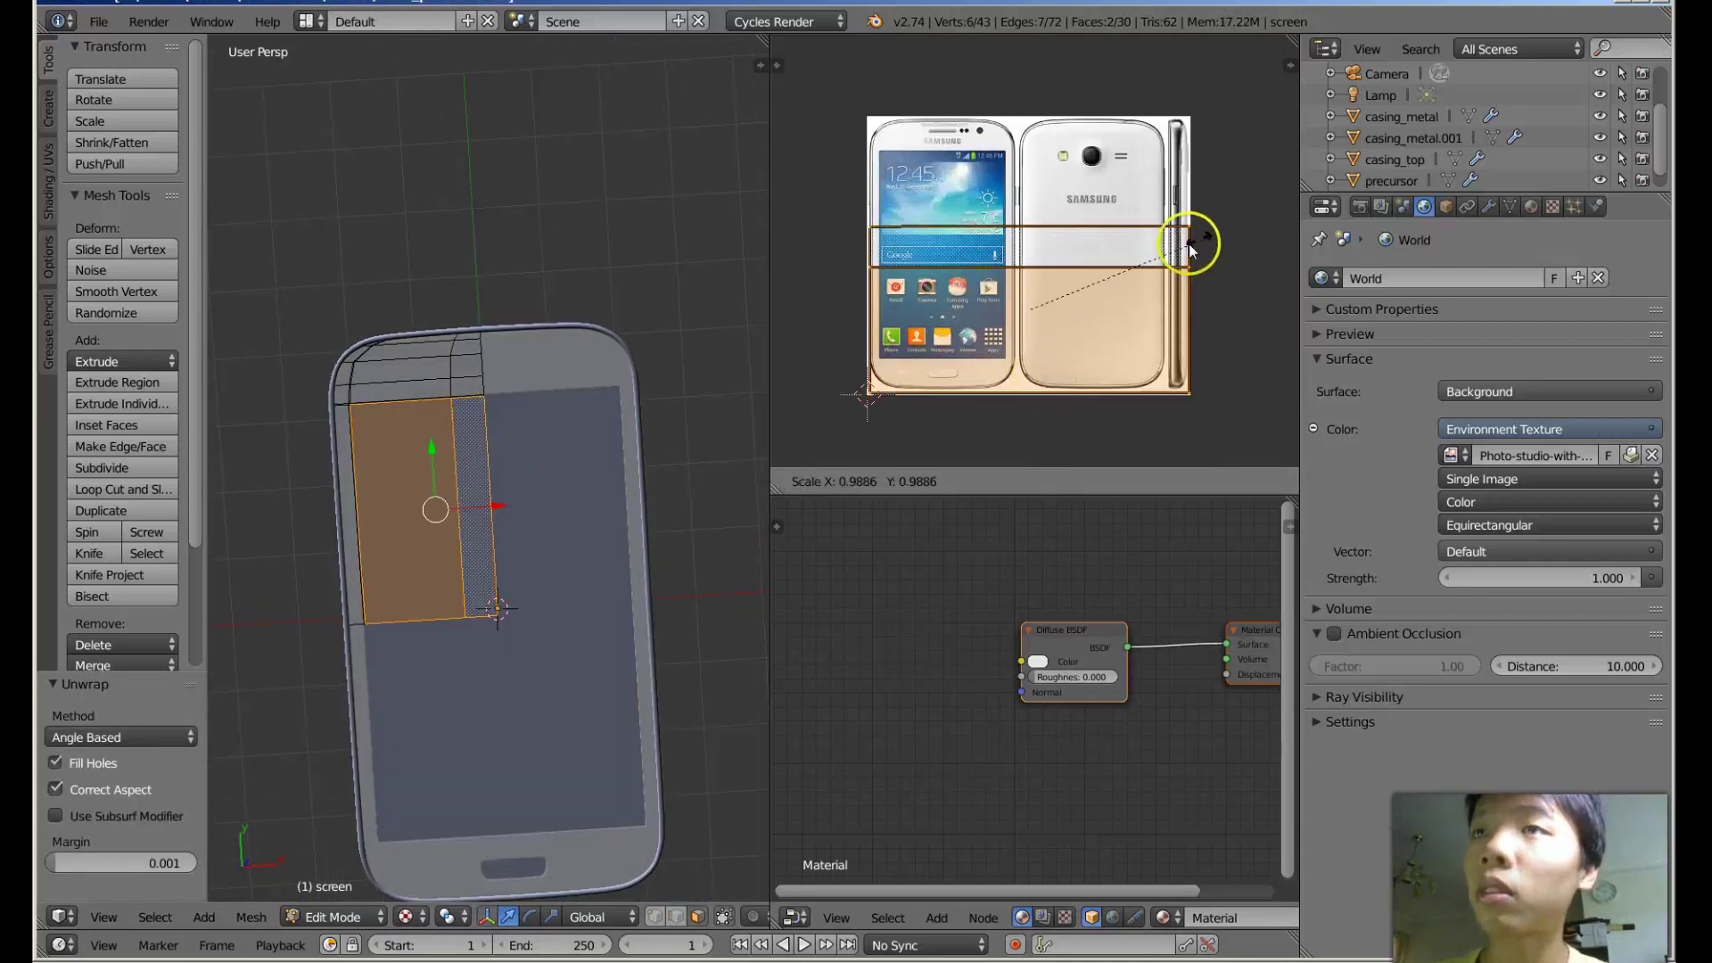
left_click(1106, 287)
key("g")
left_click(981, 252)
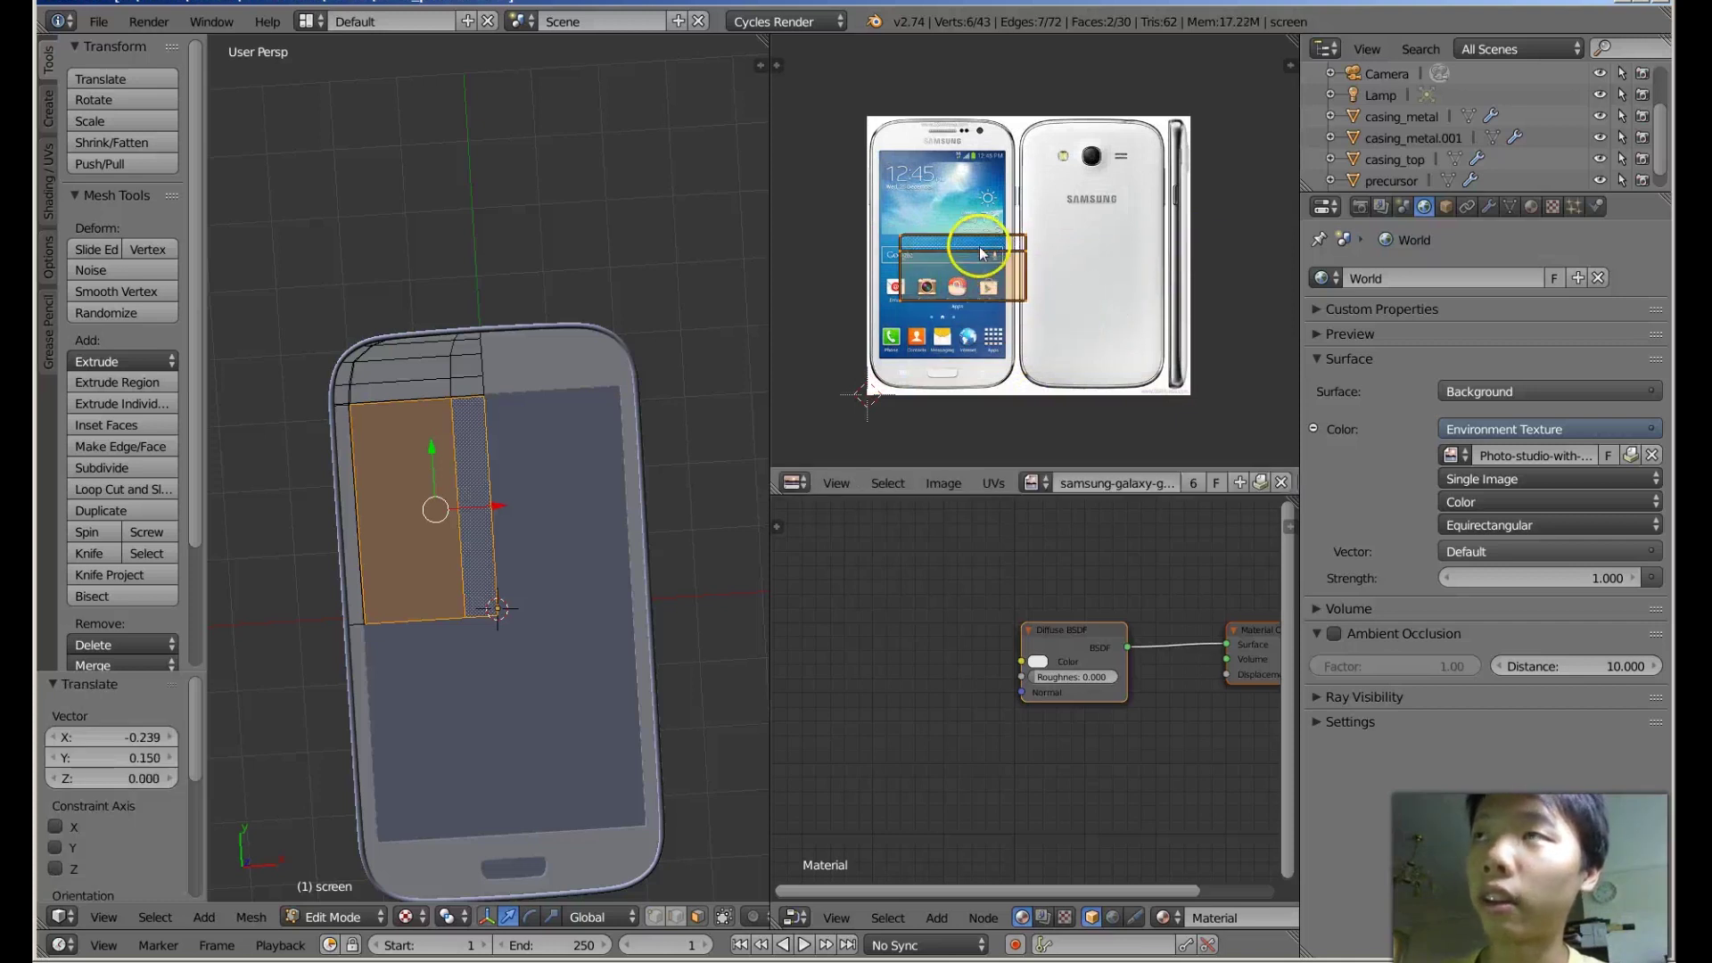
scroll(966, 624, "up", 1)
Add an Image Texture node loading samsung-galaxy-grand-neo-1.jpg and link its Color to Diffuse Color.
key("shift+a")
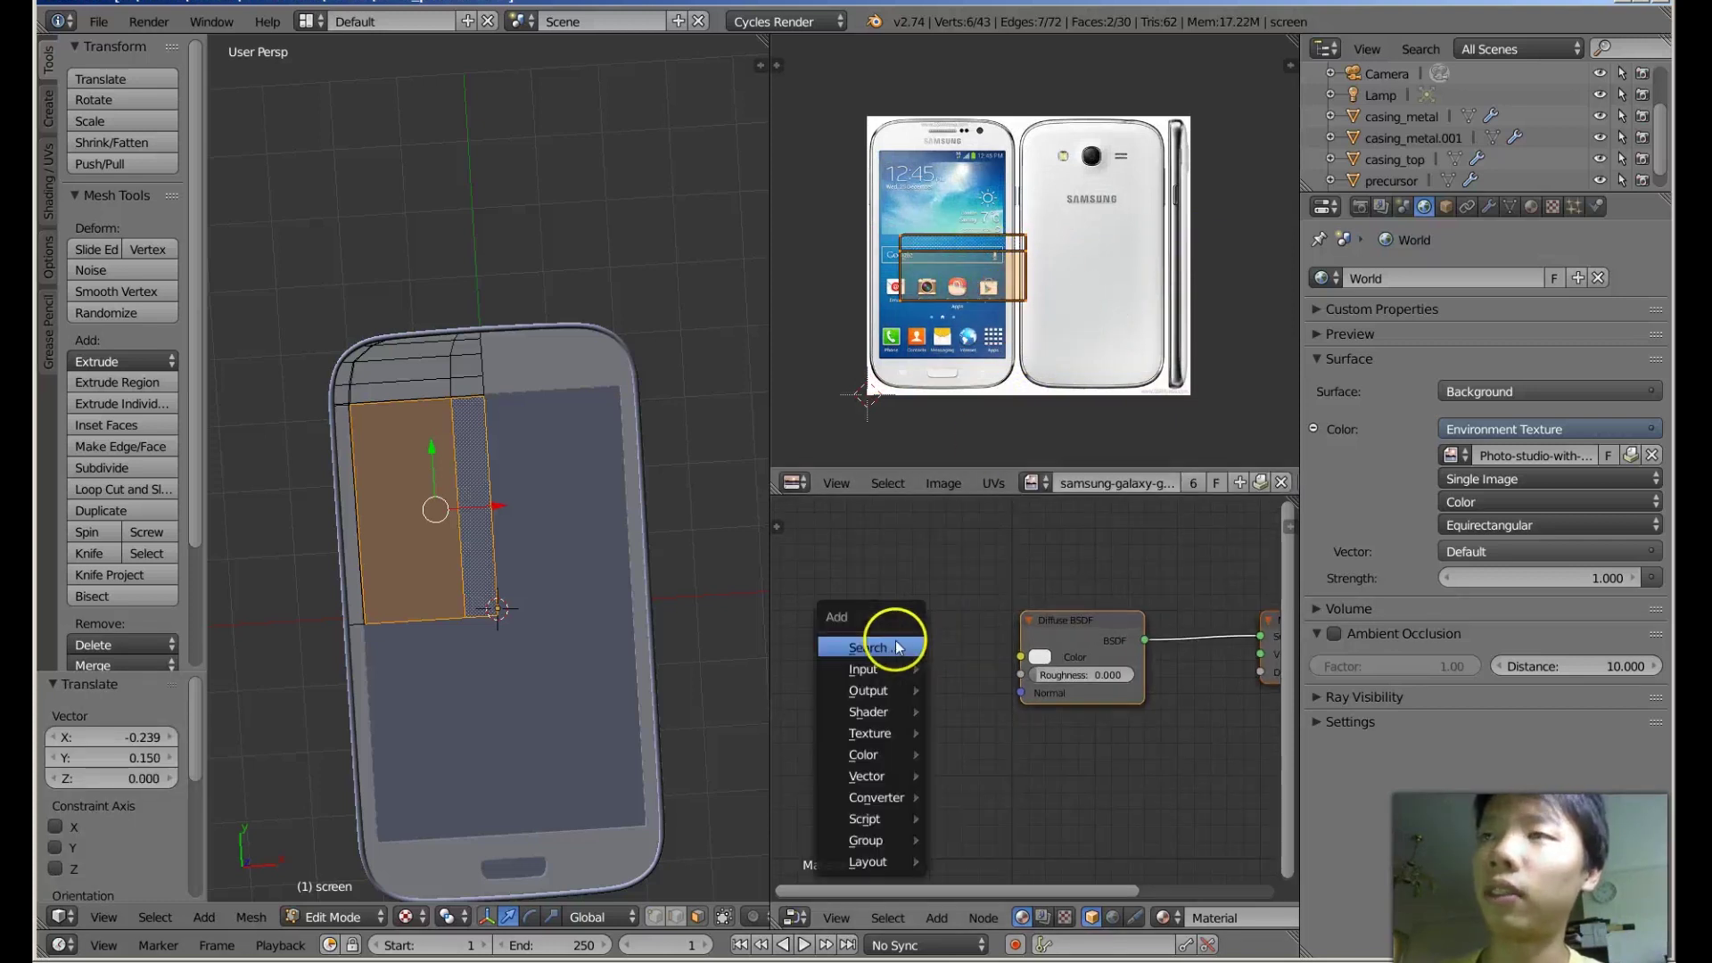
mouse_move(878, 731)
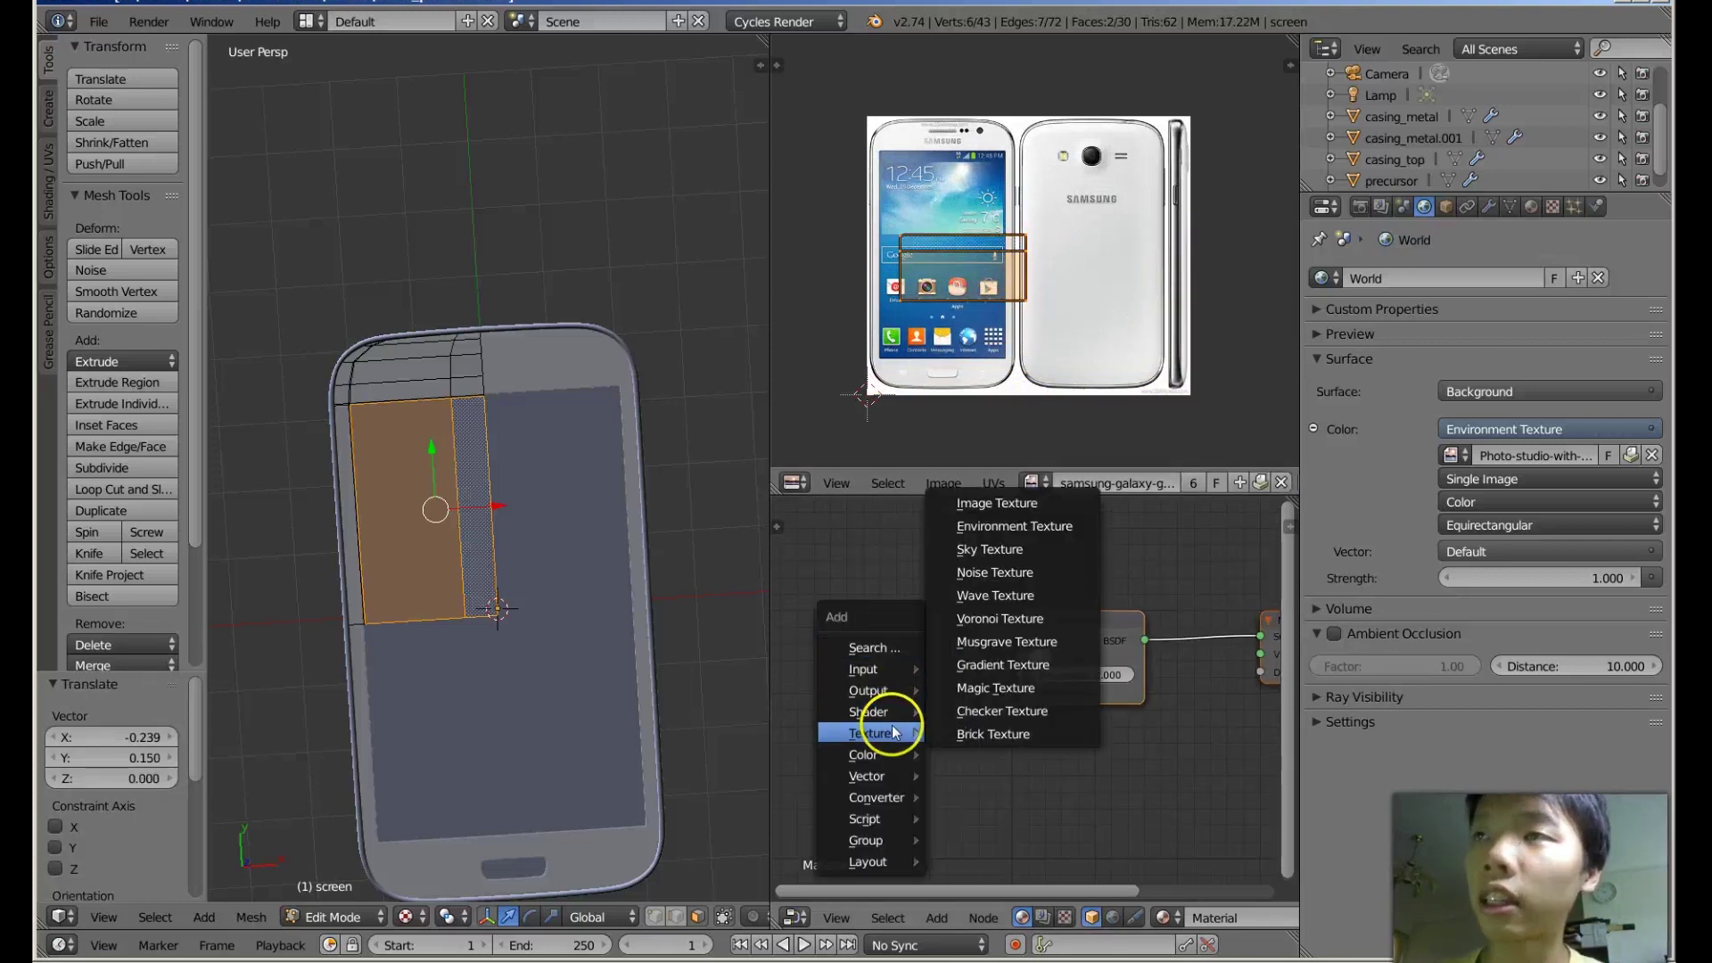
left_click(983, 505)
left_click(867, 588)
left_click(902, 665)
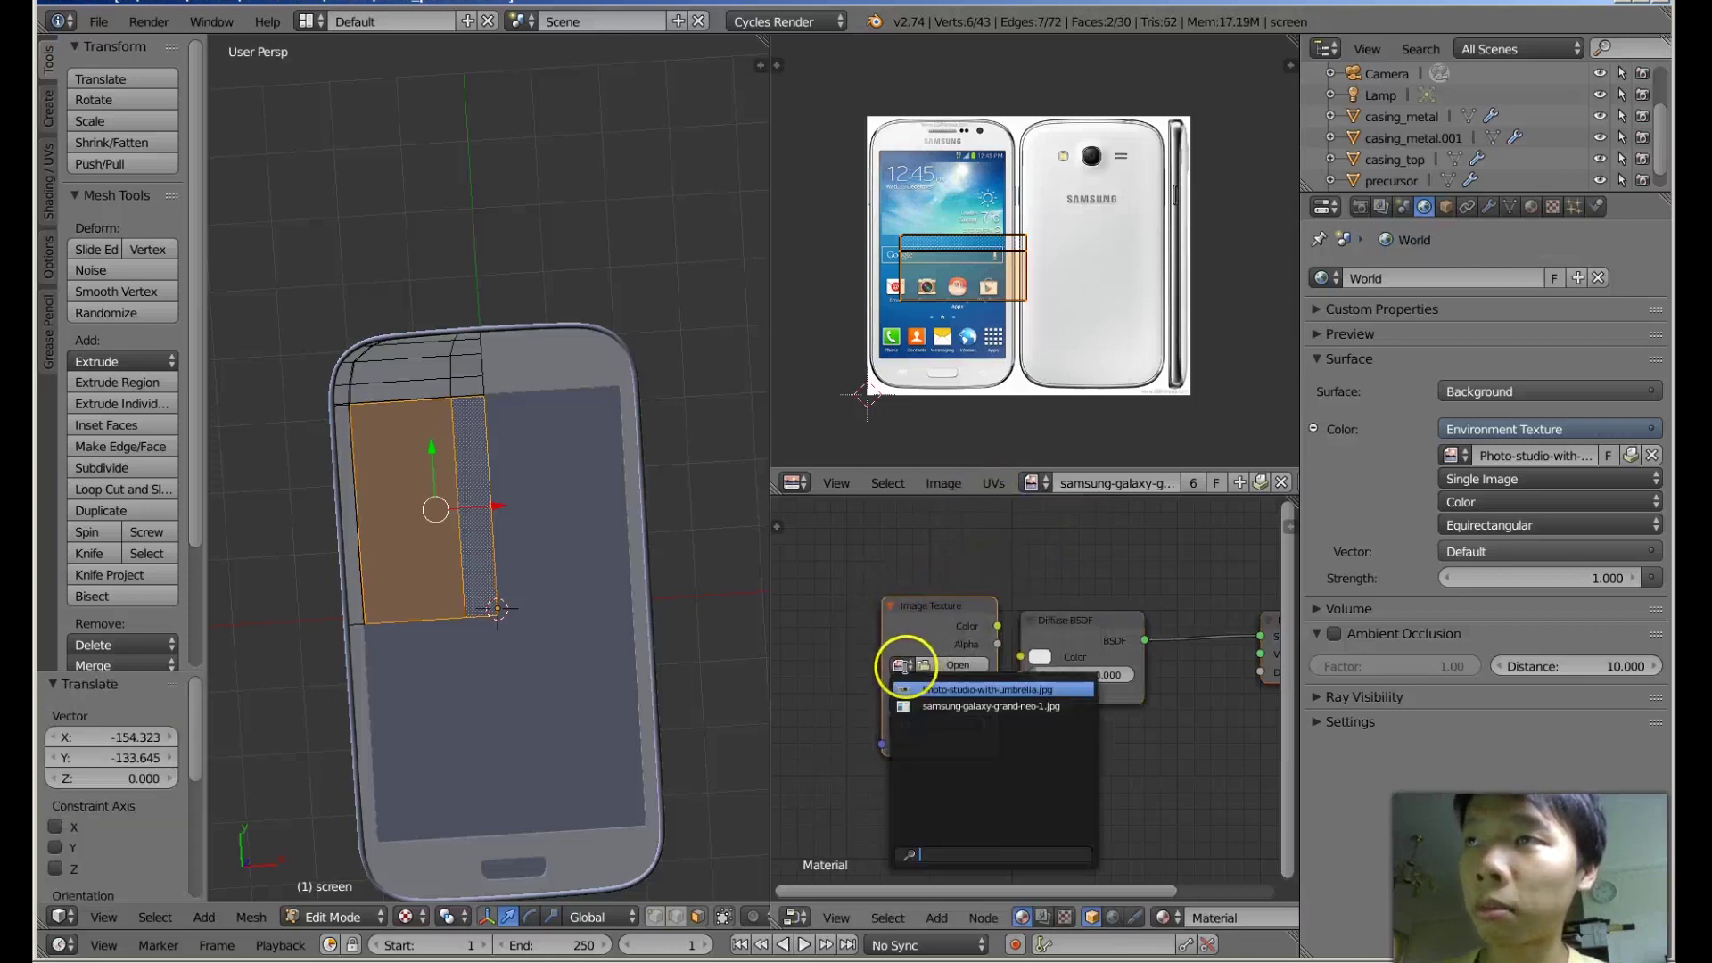
left_click(919, 707)
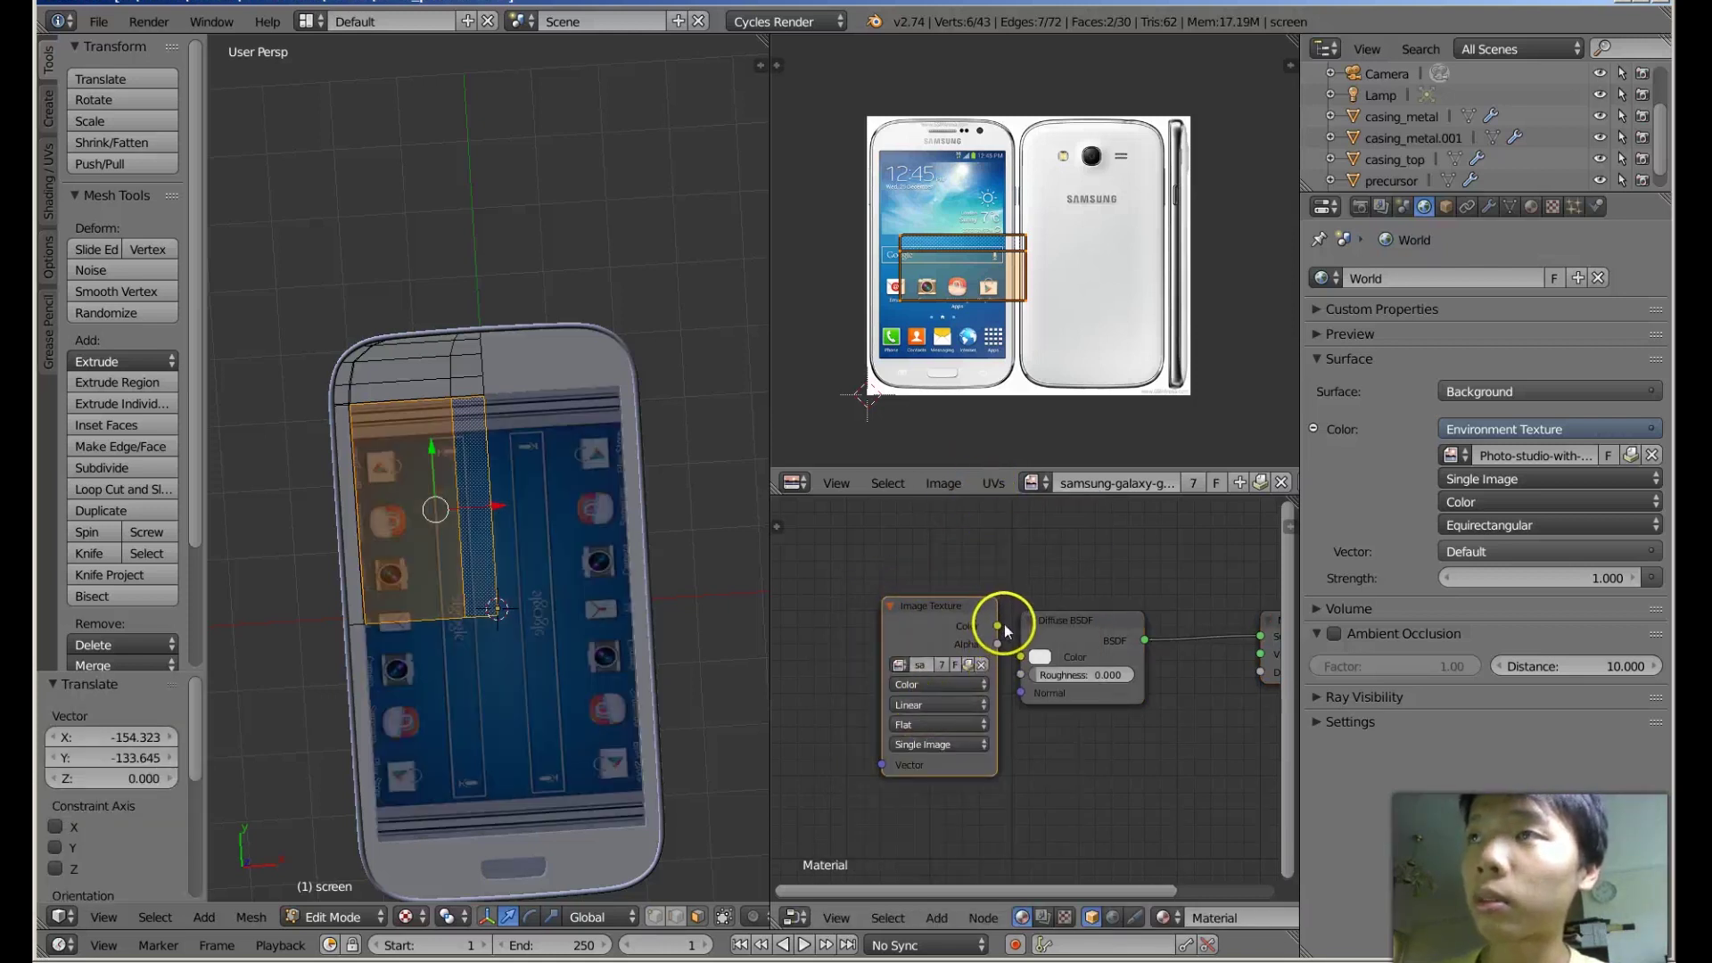
left_click_drag(1000, 628, 958, 628)
Move the UV island, rotate it 90° and reposition it so the screen shows the lock-screen image.
key("g")
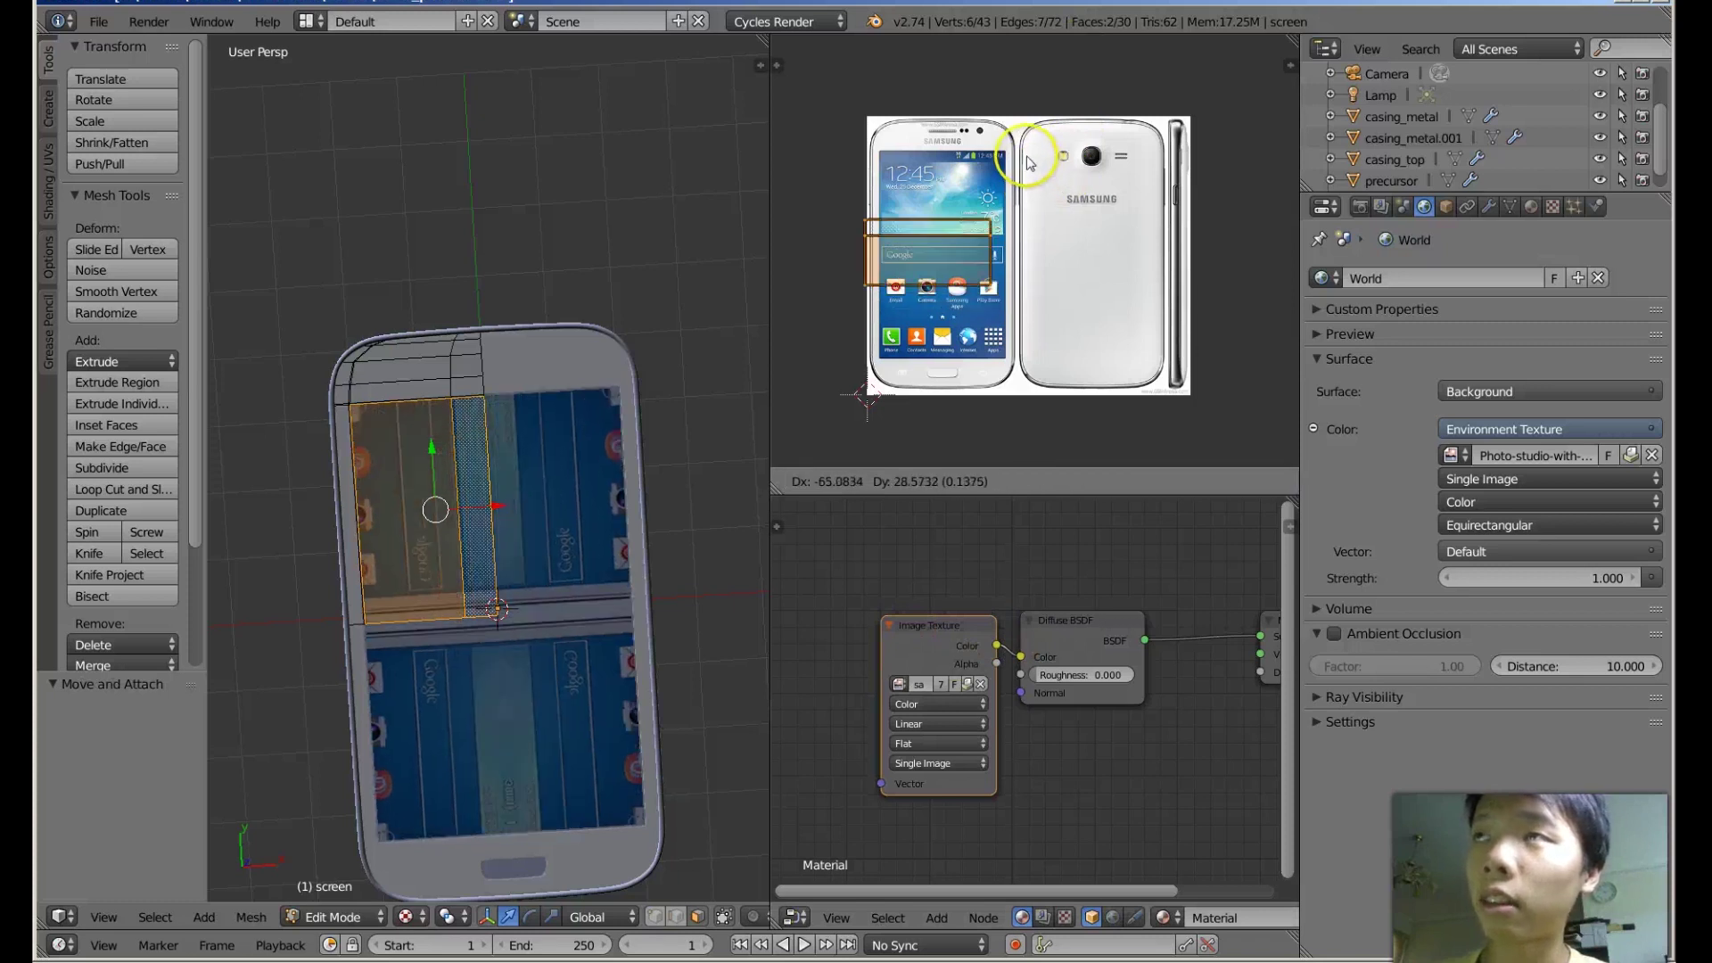
left_click(1040, 153)
key("r")
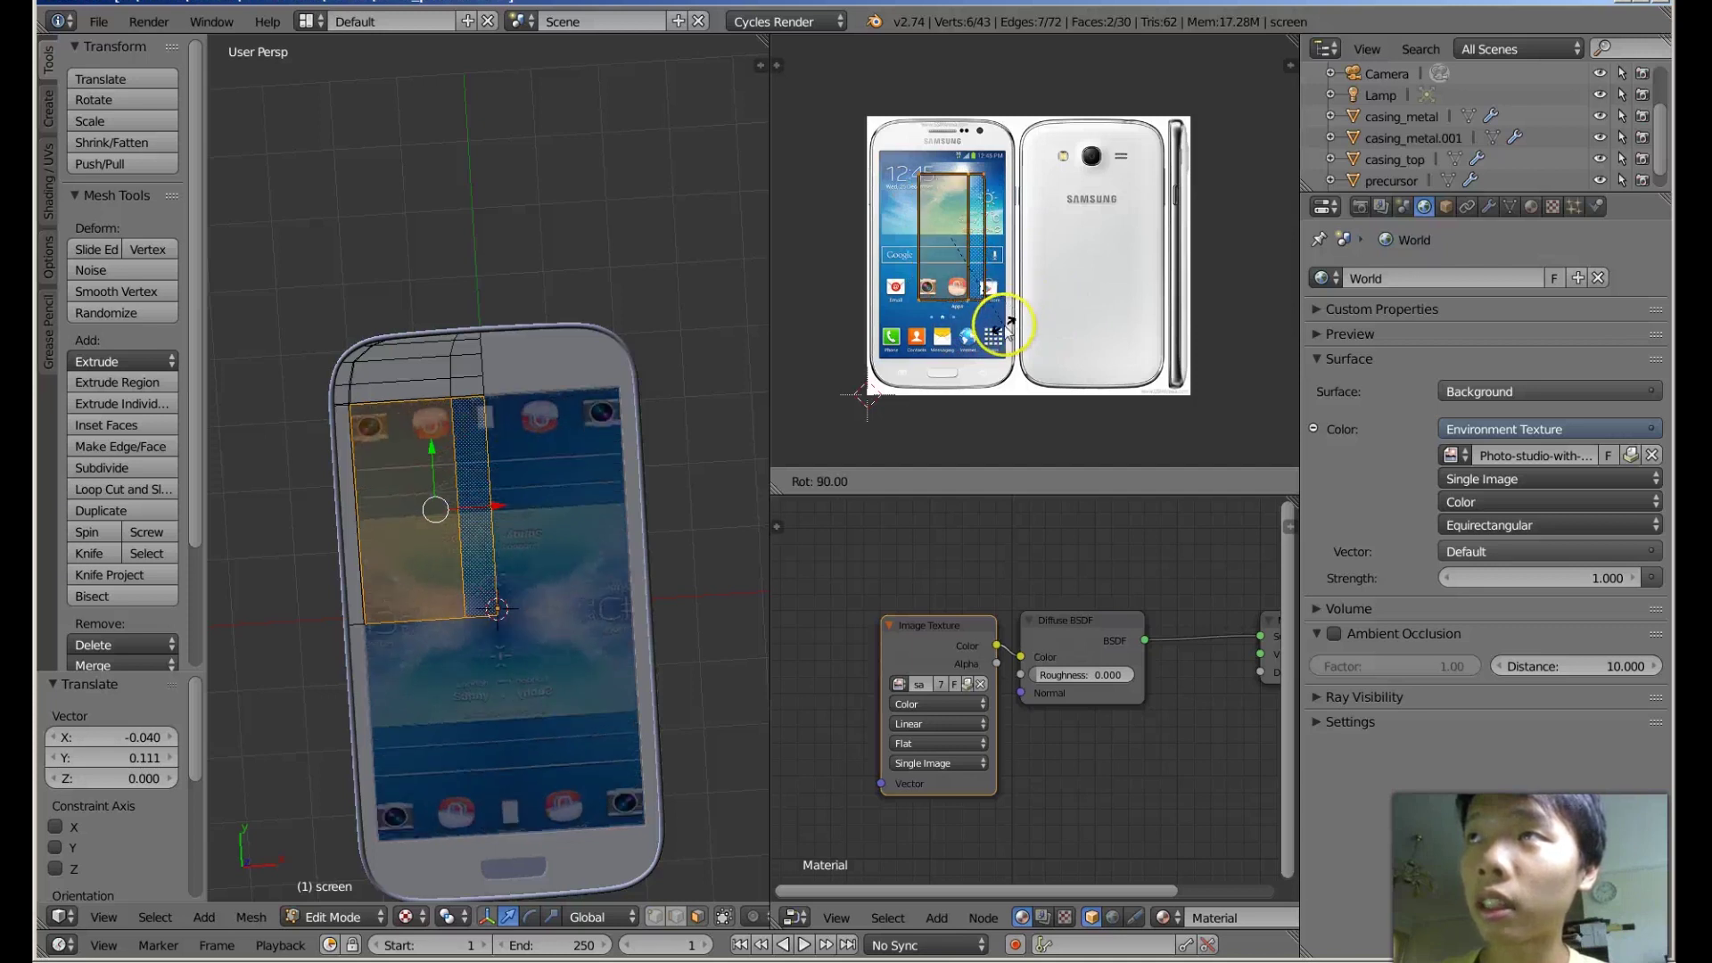
left_click(1004, 332)
key("g")
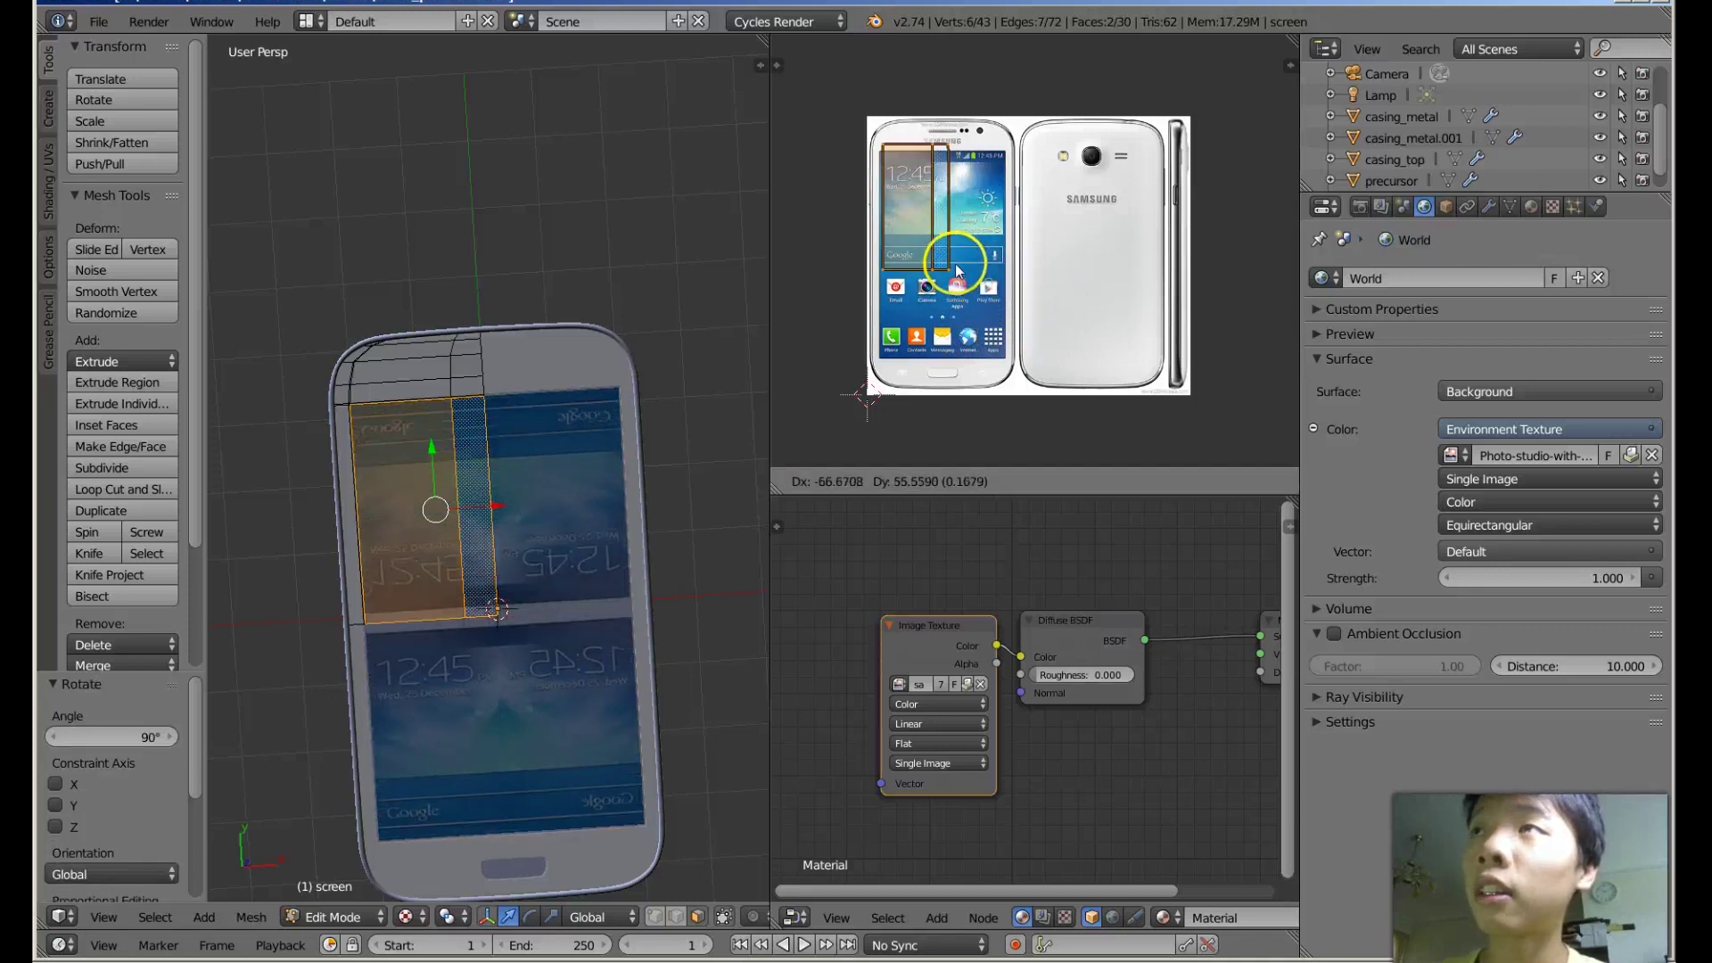
left_click(953, 277)
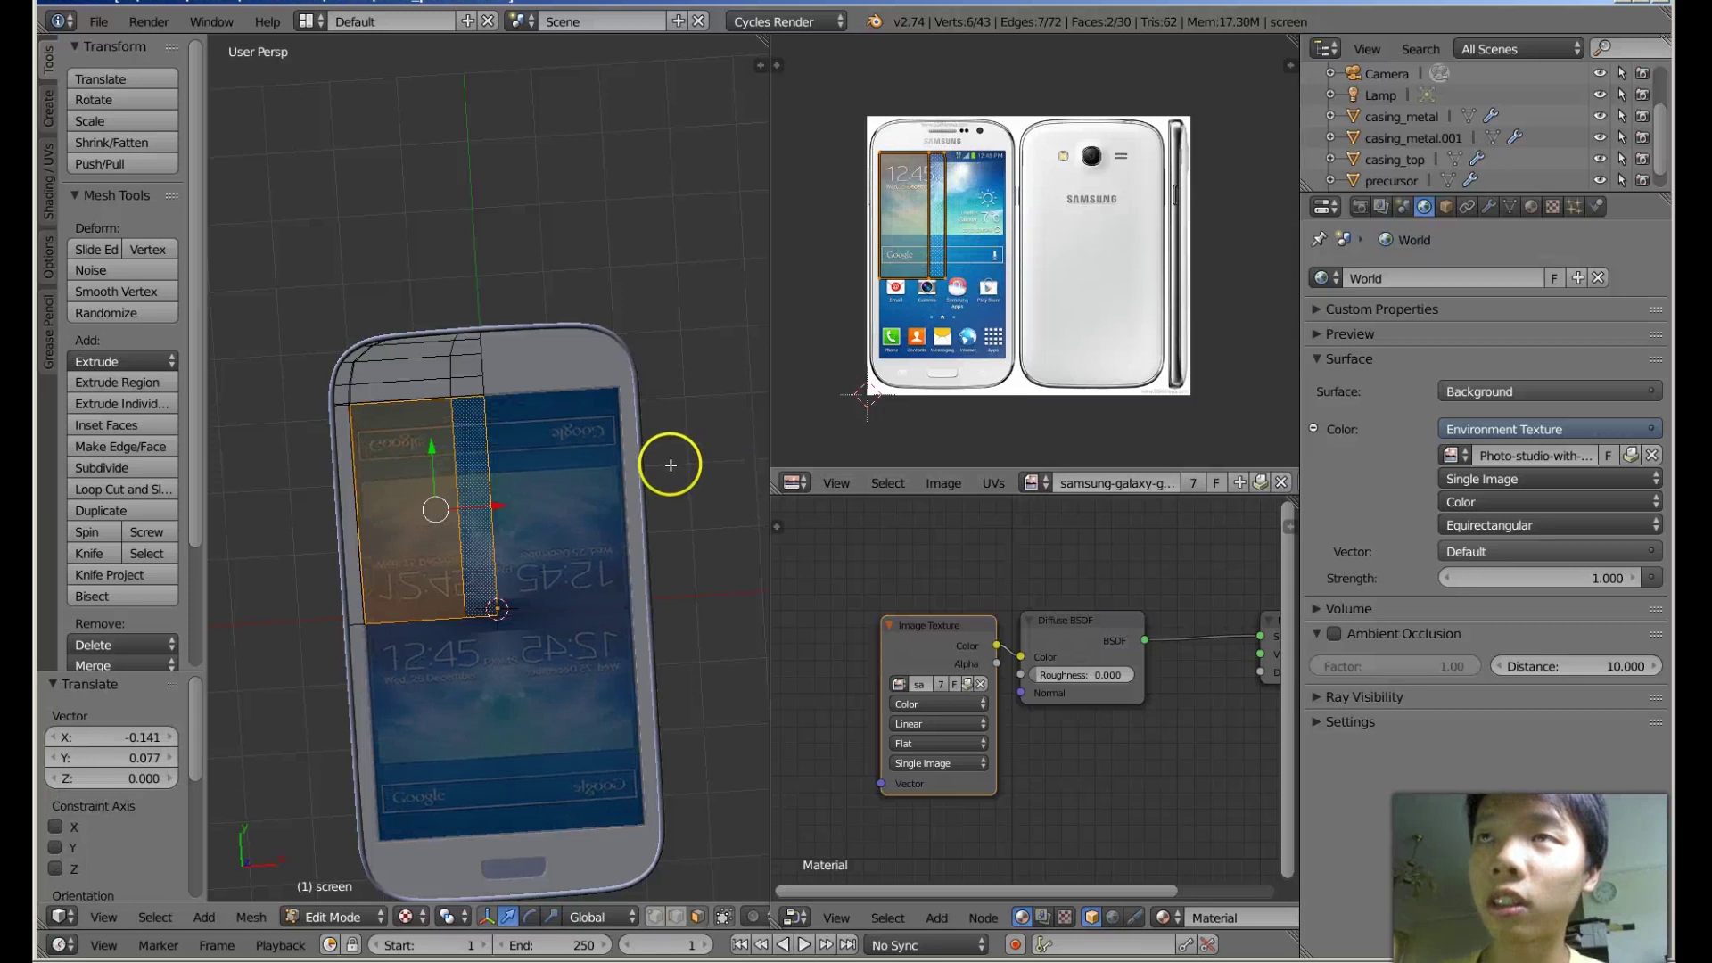
mouse_move(669, 459)
middle_mouse_down()
mouse_move(708, 355)
mouse_move(672, 400)
mouse_move(642, 348)
mouse_move(663, 440)
middle_mouse_up()
scroll(666, 398, "up", 3)
scroll(657, 393, "down", 3)
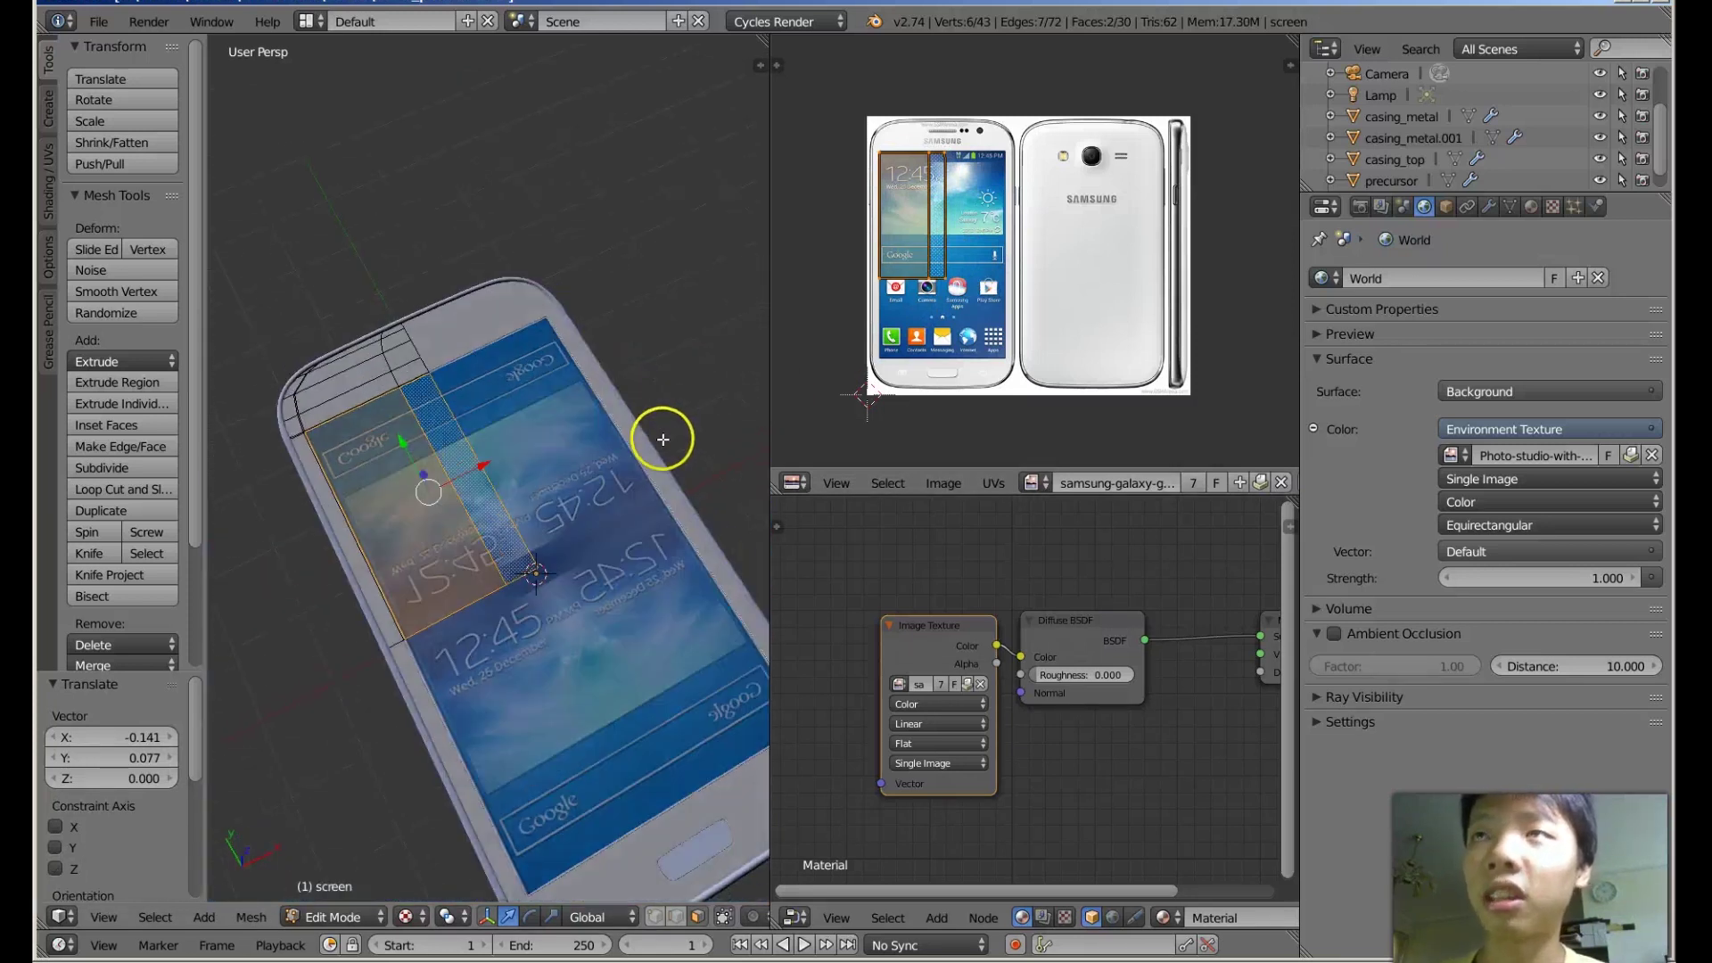
middle_click_drag(642, 508, 619, 471)
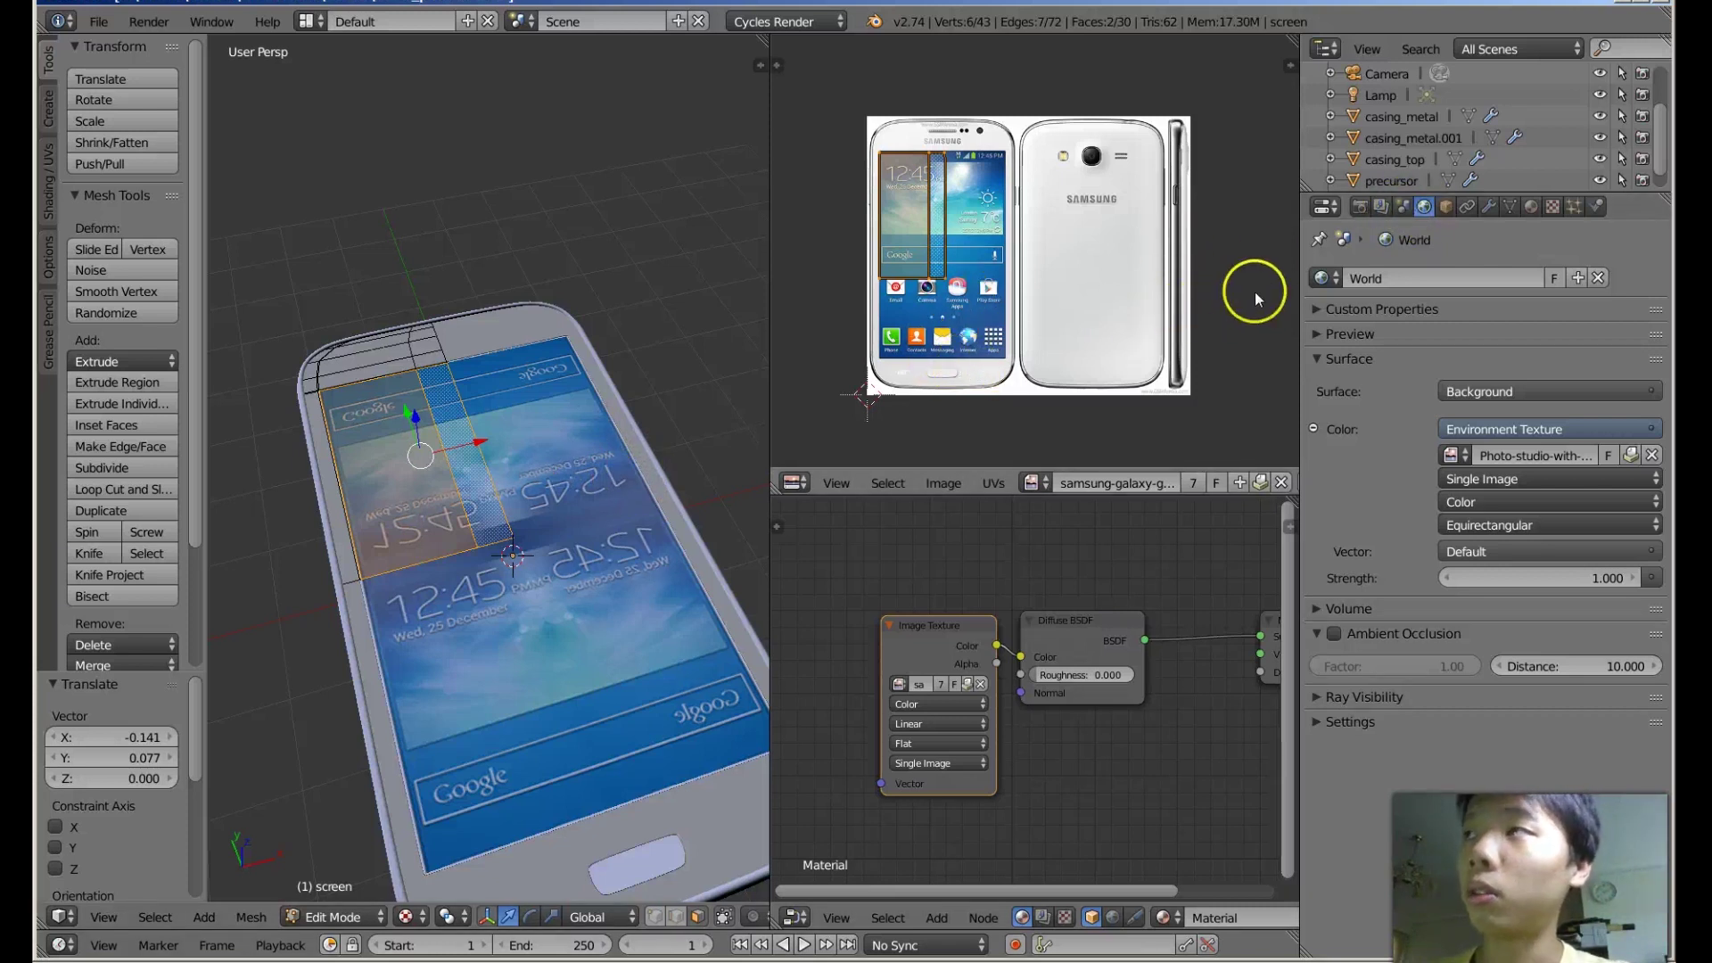
Show the Modifiers tab, undo the screen's texture setup and switch to top view in Object Mode.
left_click(1489, 206)
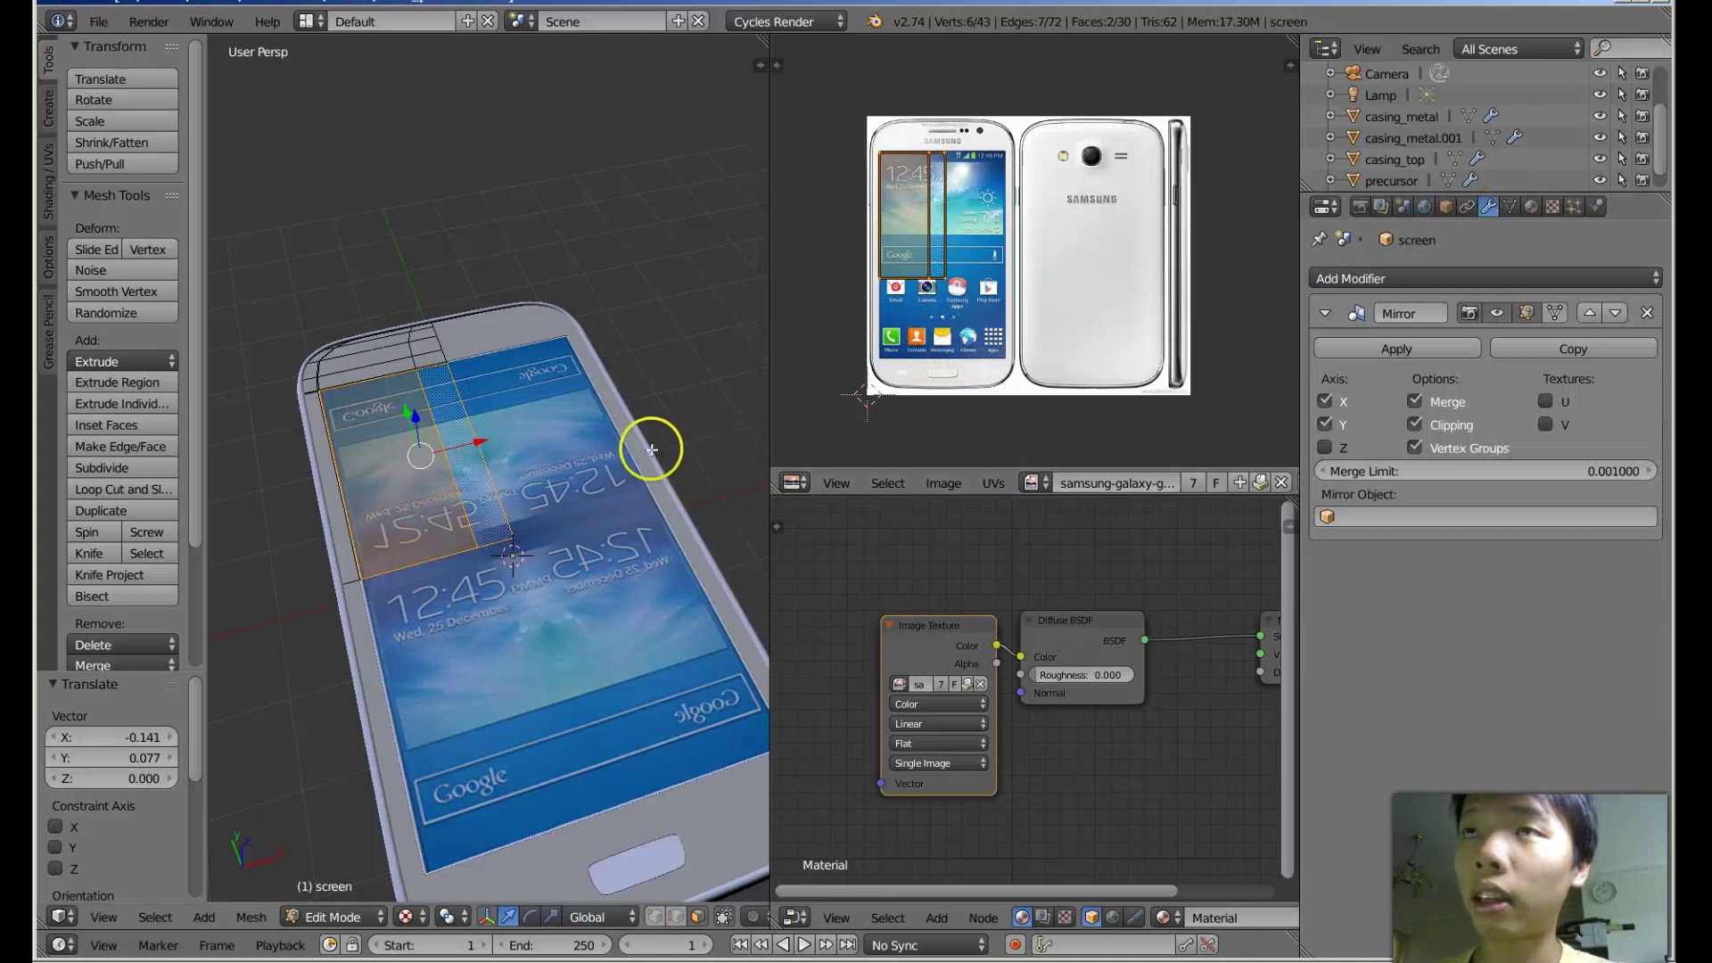
key("g")
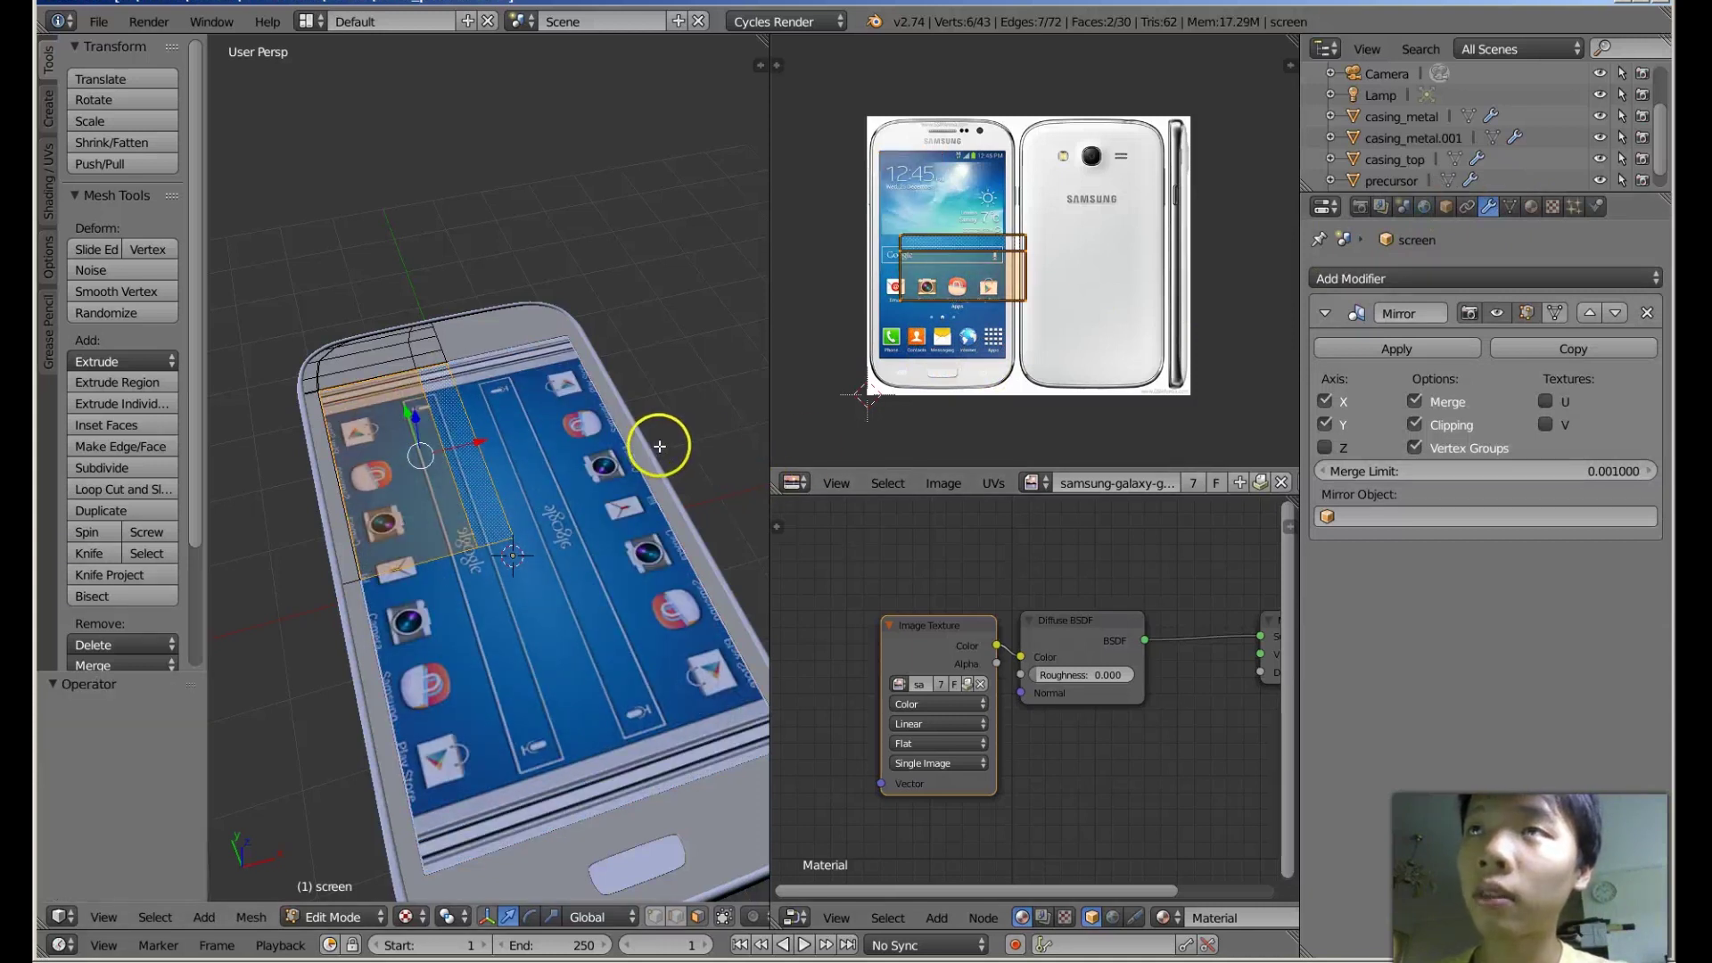
middle_click_drag(660, 446, 704, 451)
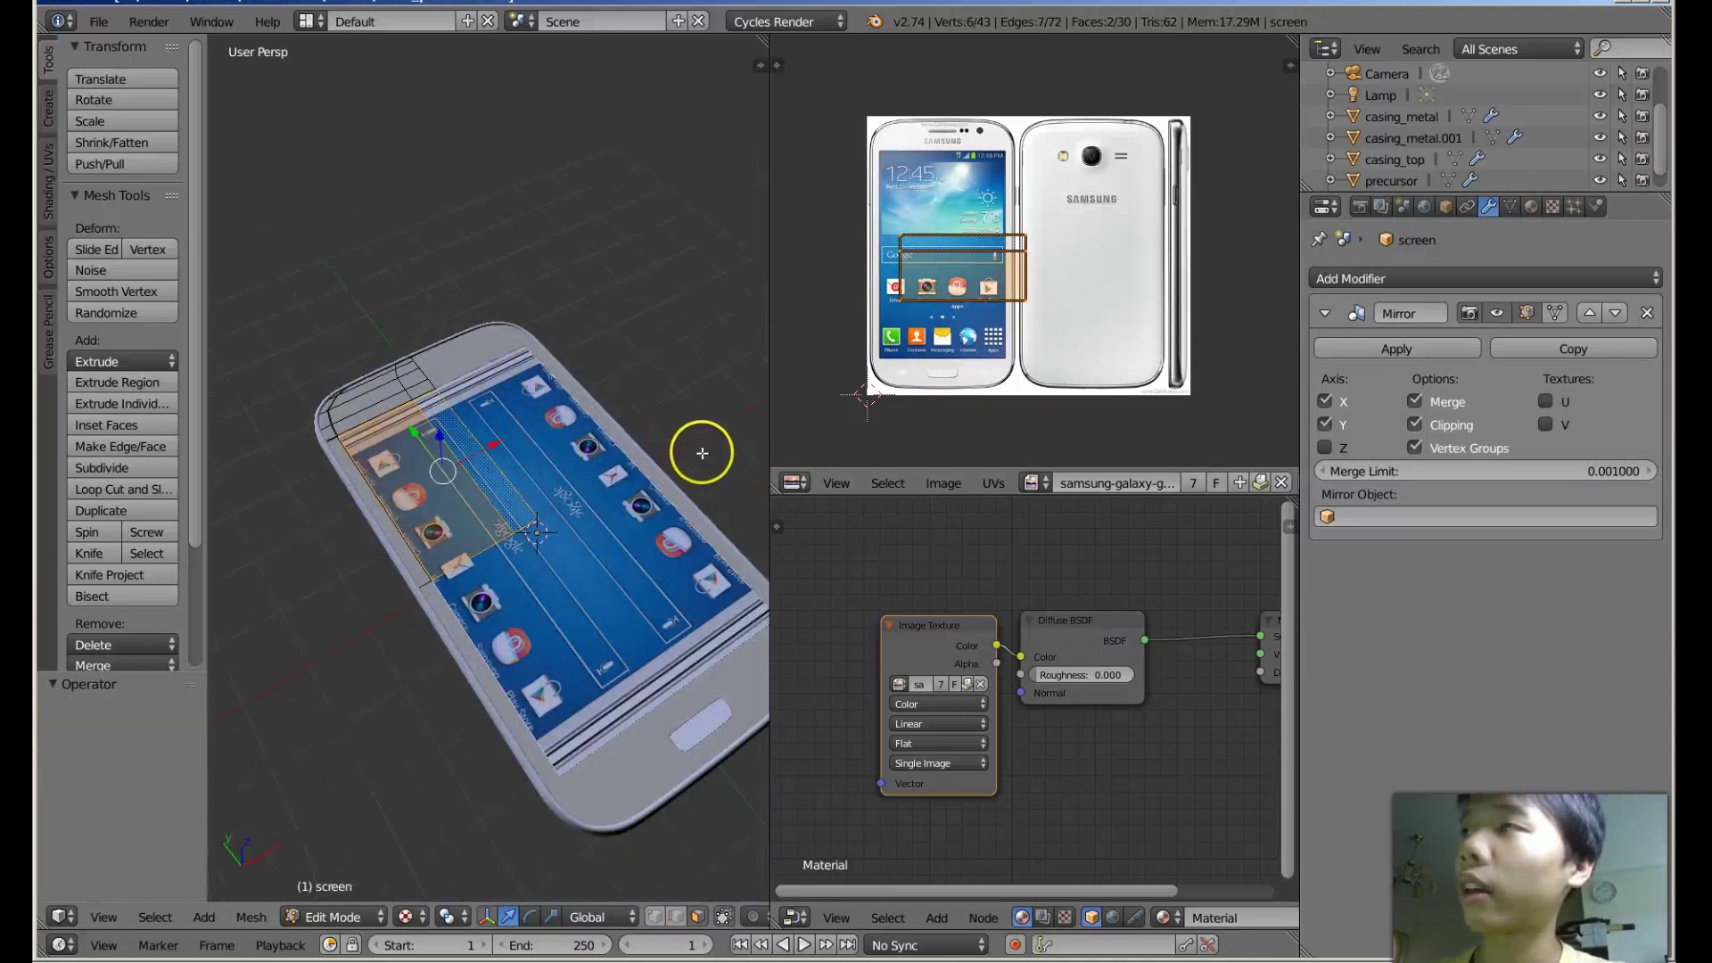
key("Tab")
key("ctrl+z")
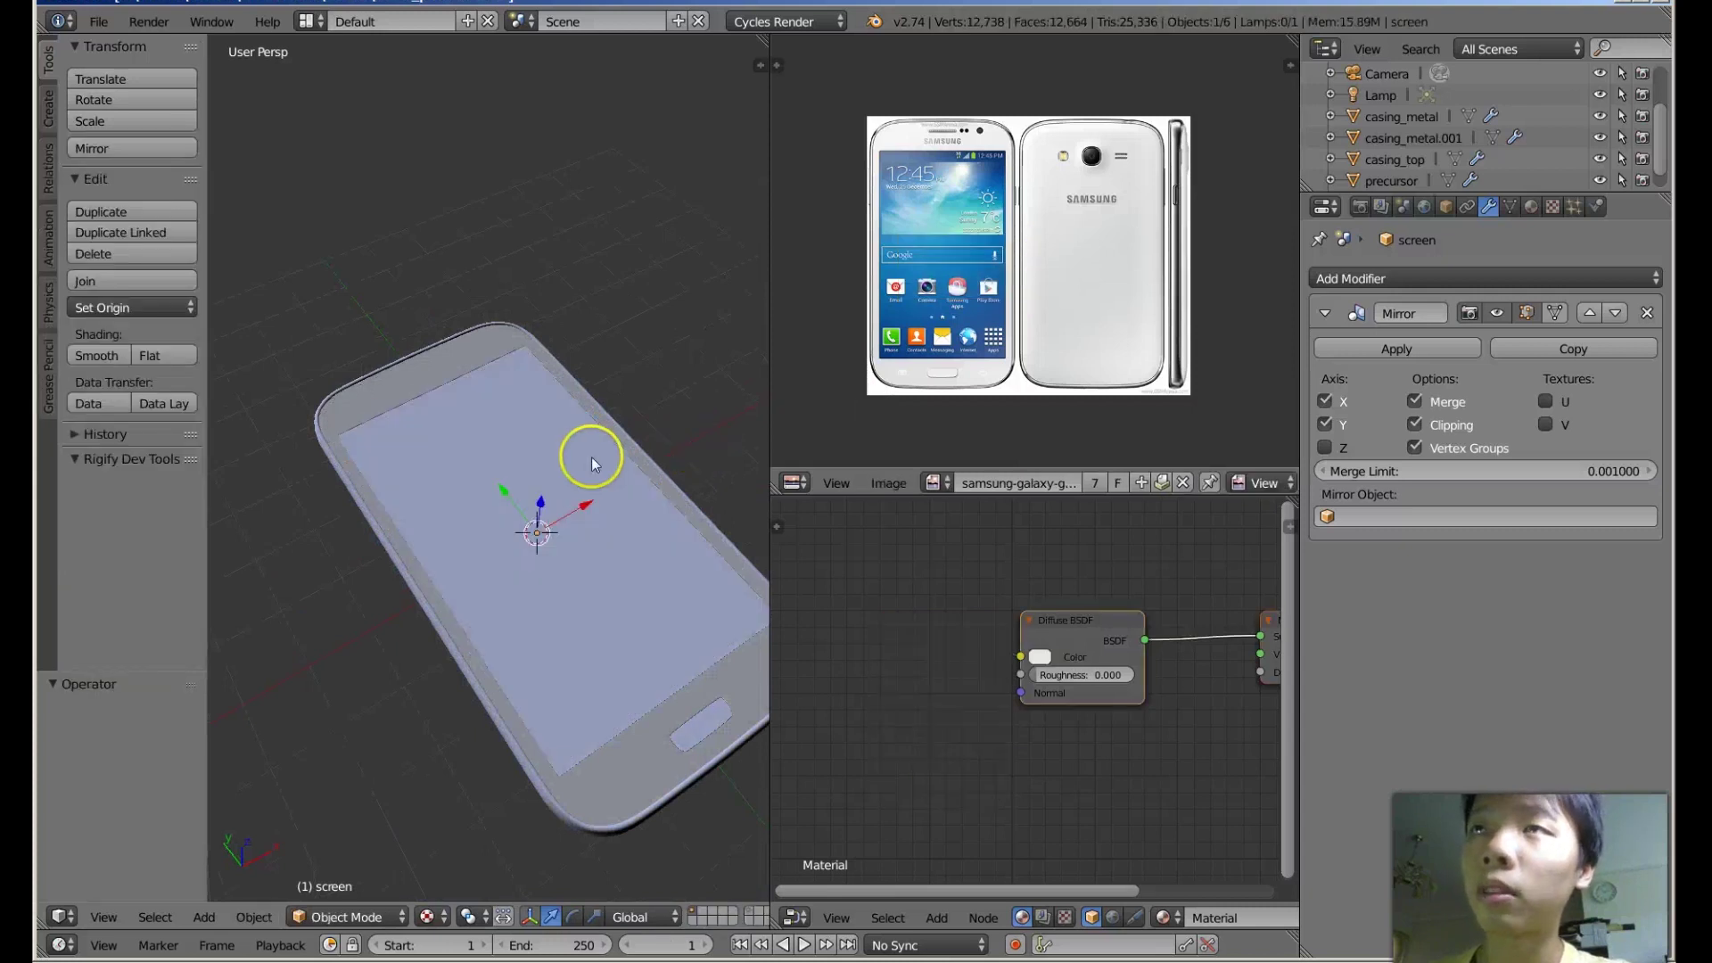
key("Tab")
key("KP_7")
key("Tab")
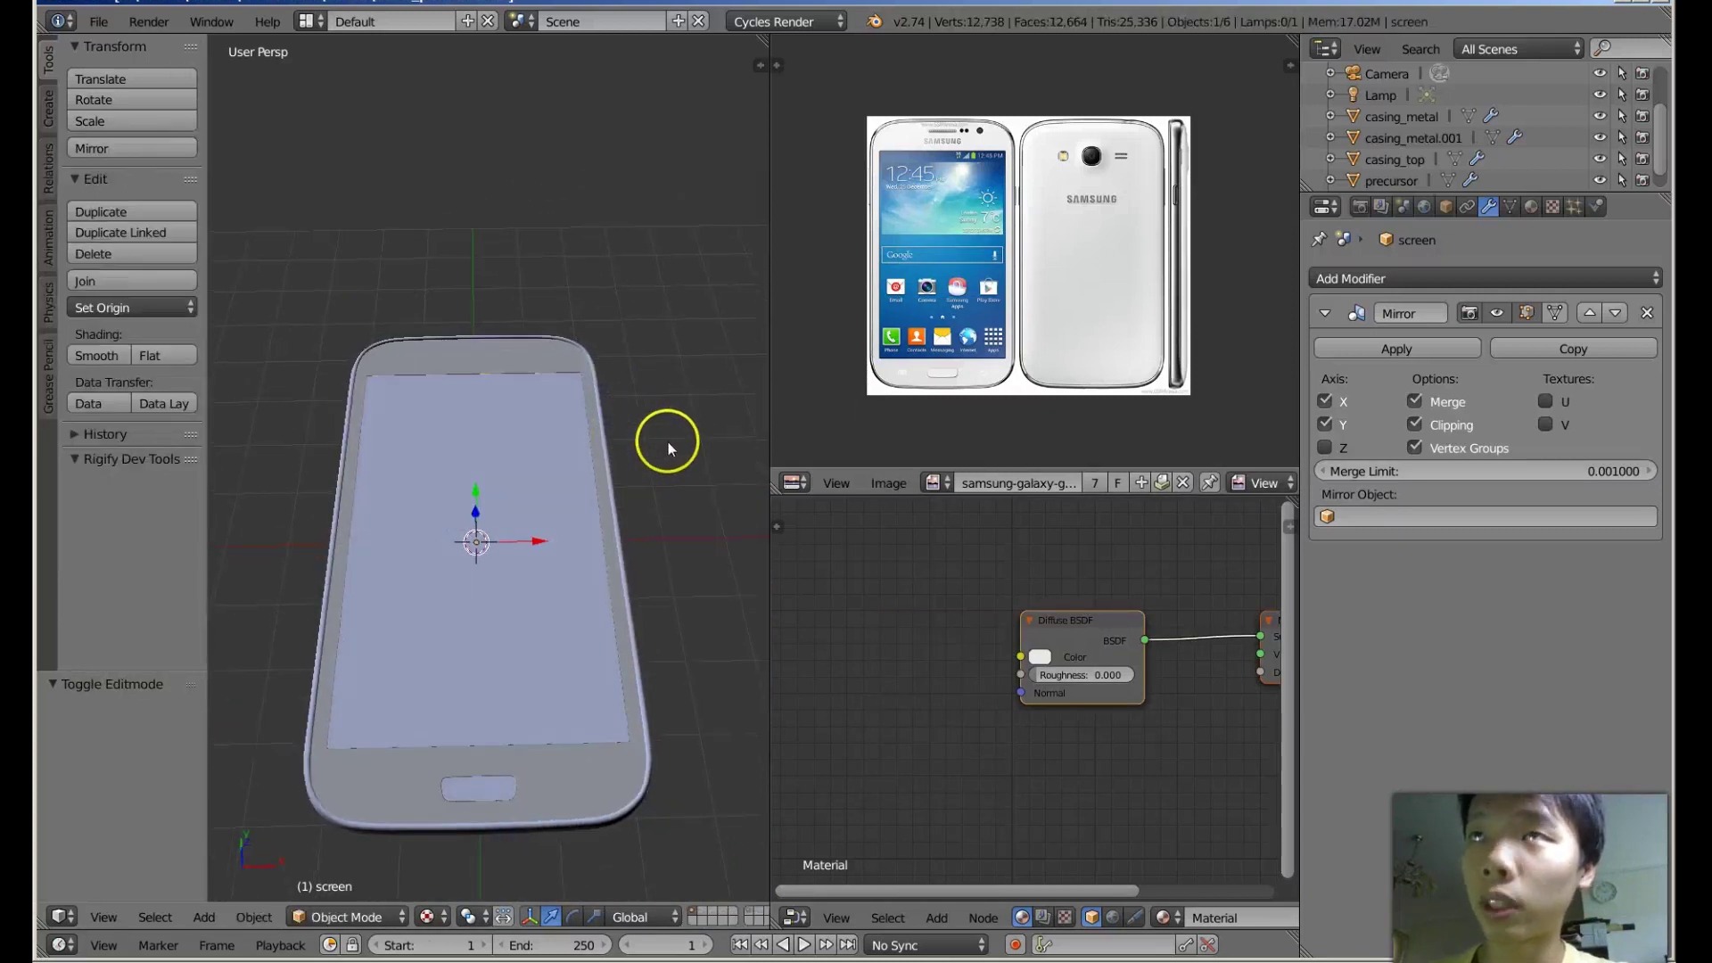
middle_click_drag(669, 439, 562, 442)
Select the screen object and apply its Mirror modifier from Object Mode.
right_click(559, 446)
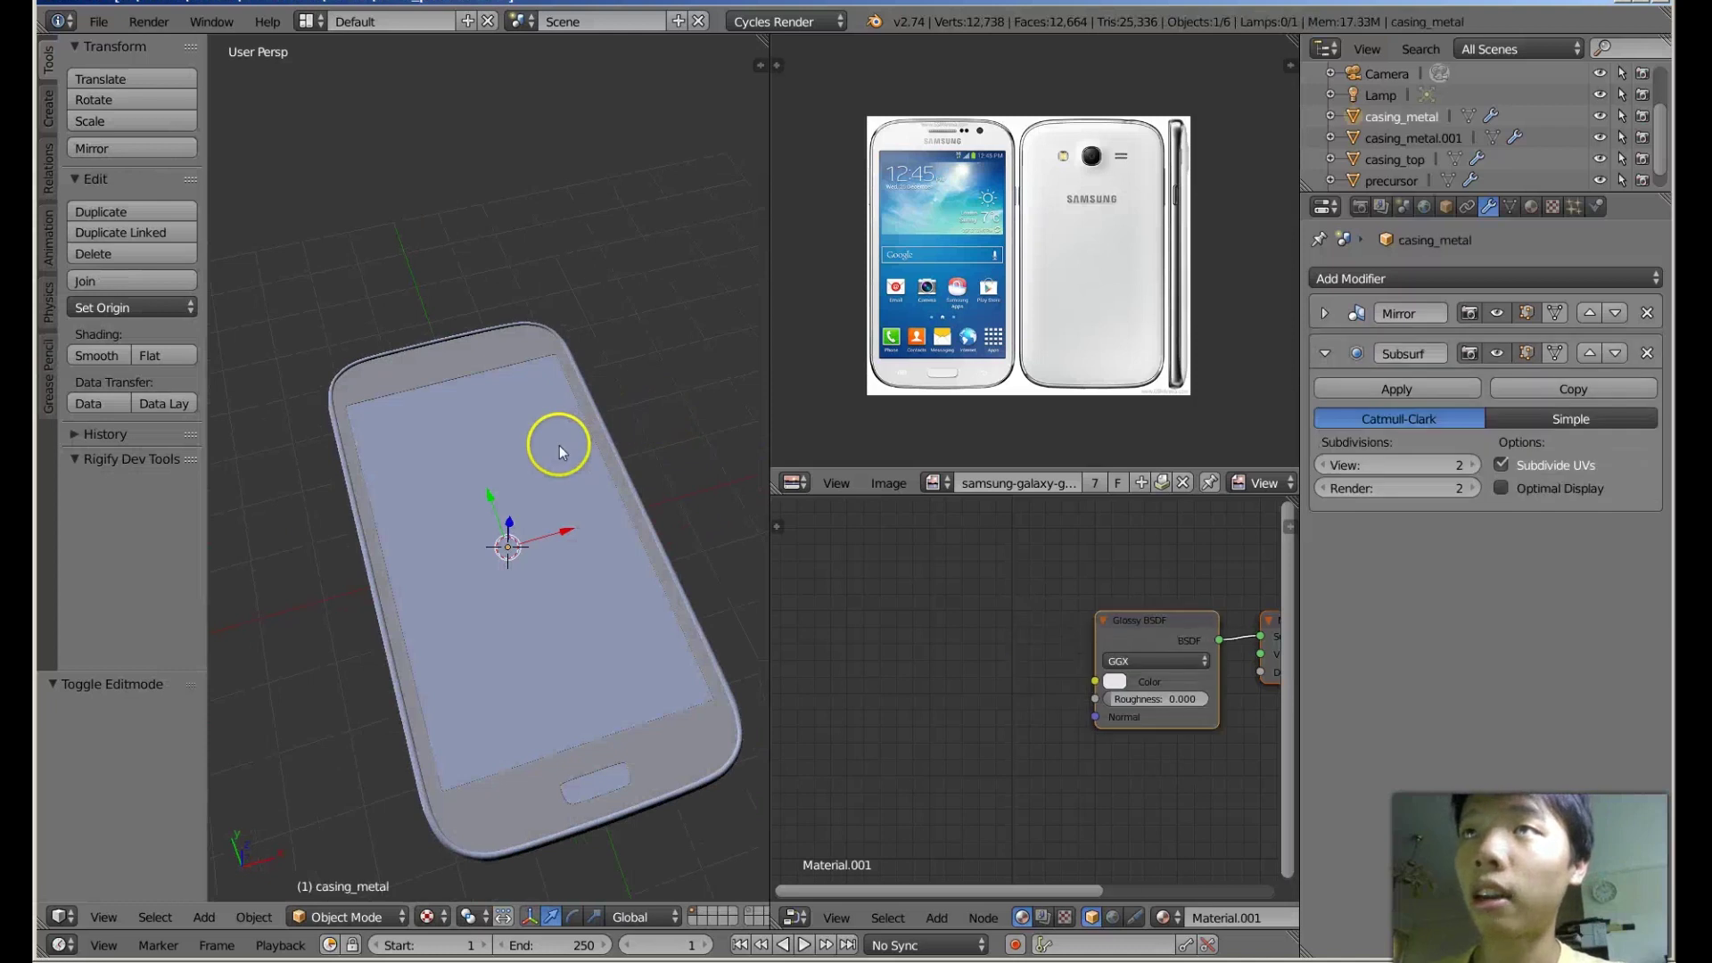
key("Tab")
key("Tab")
right_click(559, 446)
key("Tab")
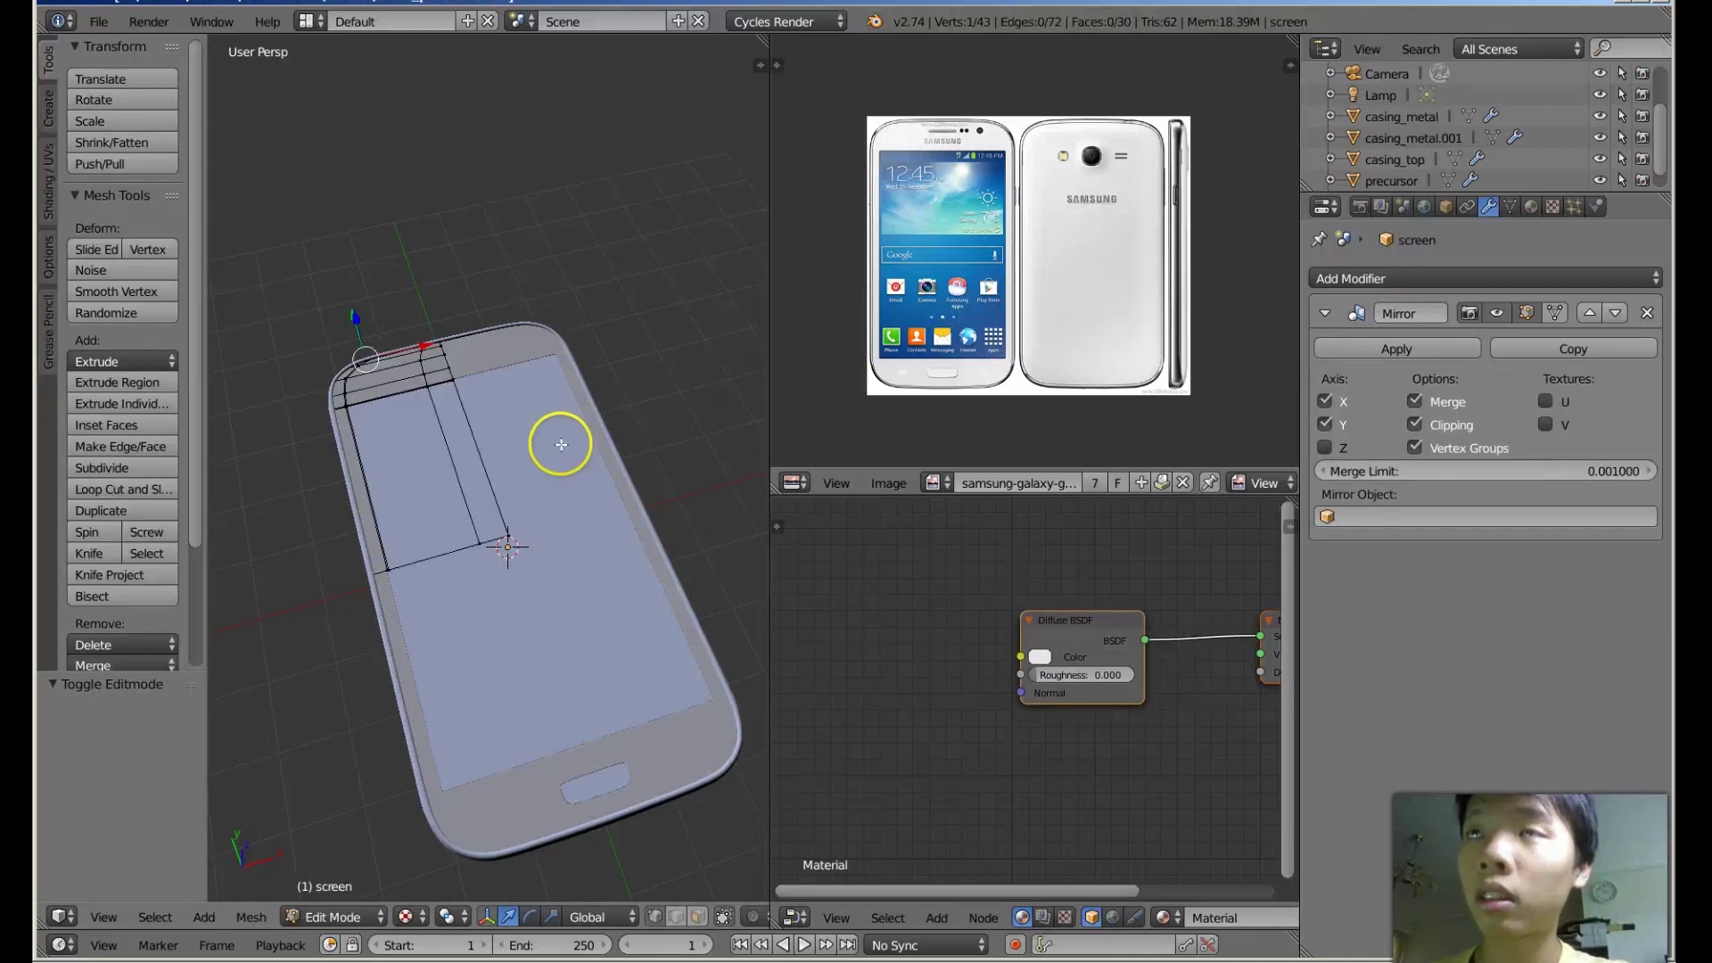
middle_click_drag(571, 455, 642, 463)
left_click(1436, 356)
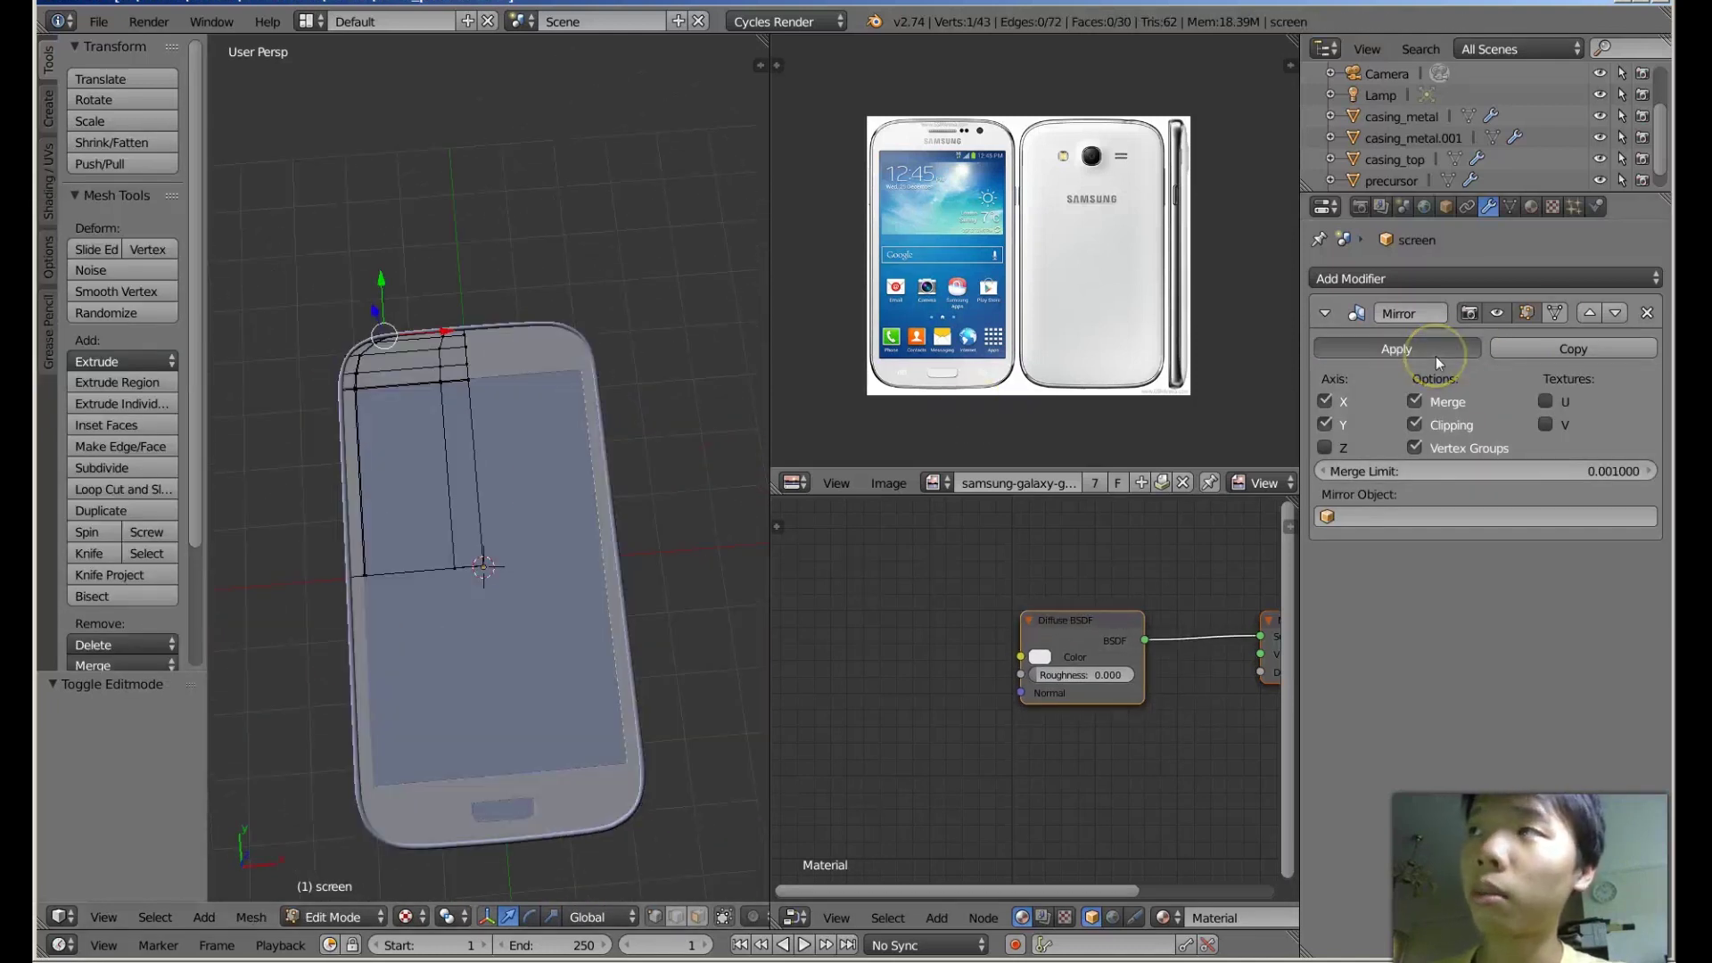
key("Tab")
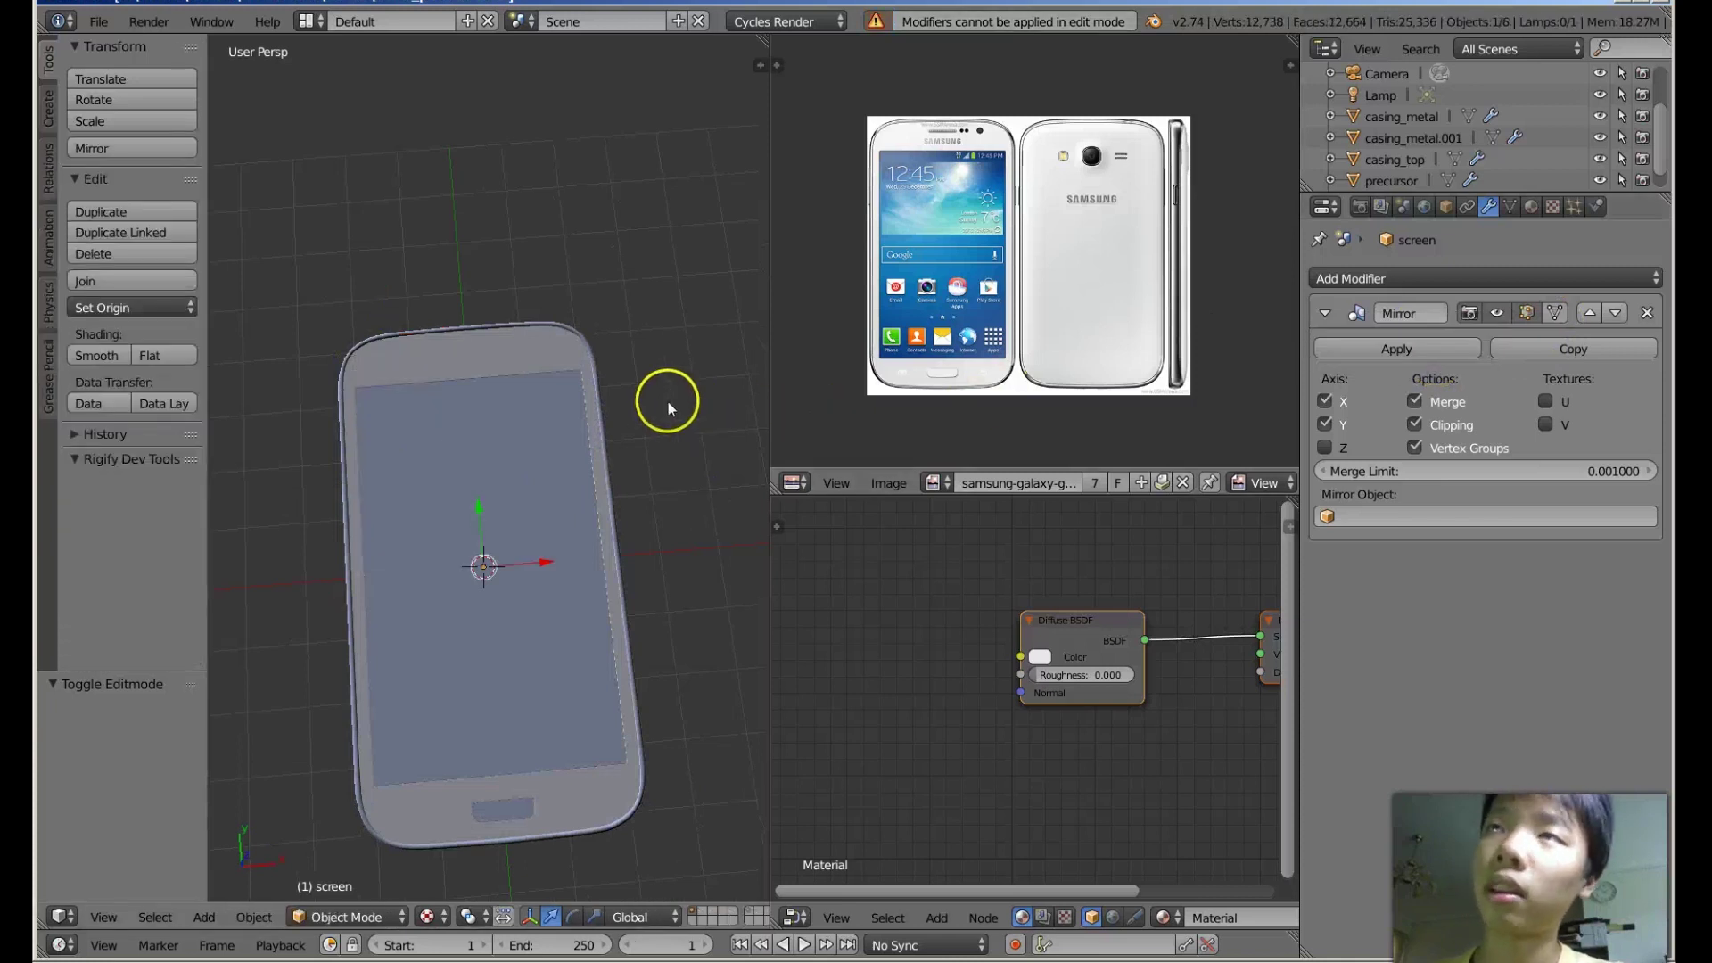
middle_click_drag(669, 398, 707, 336)
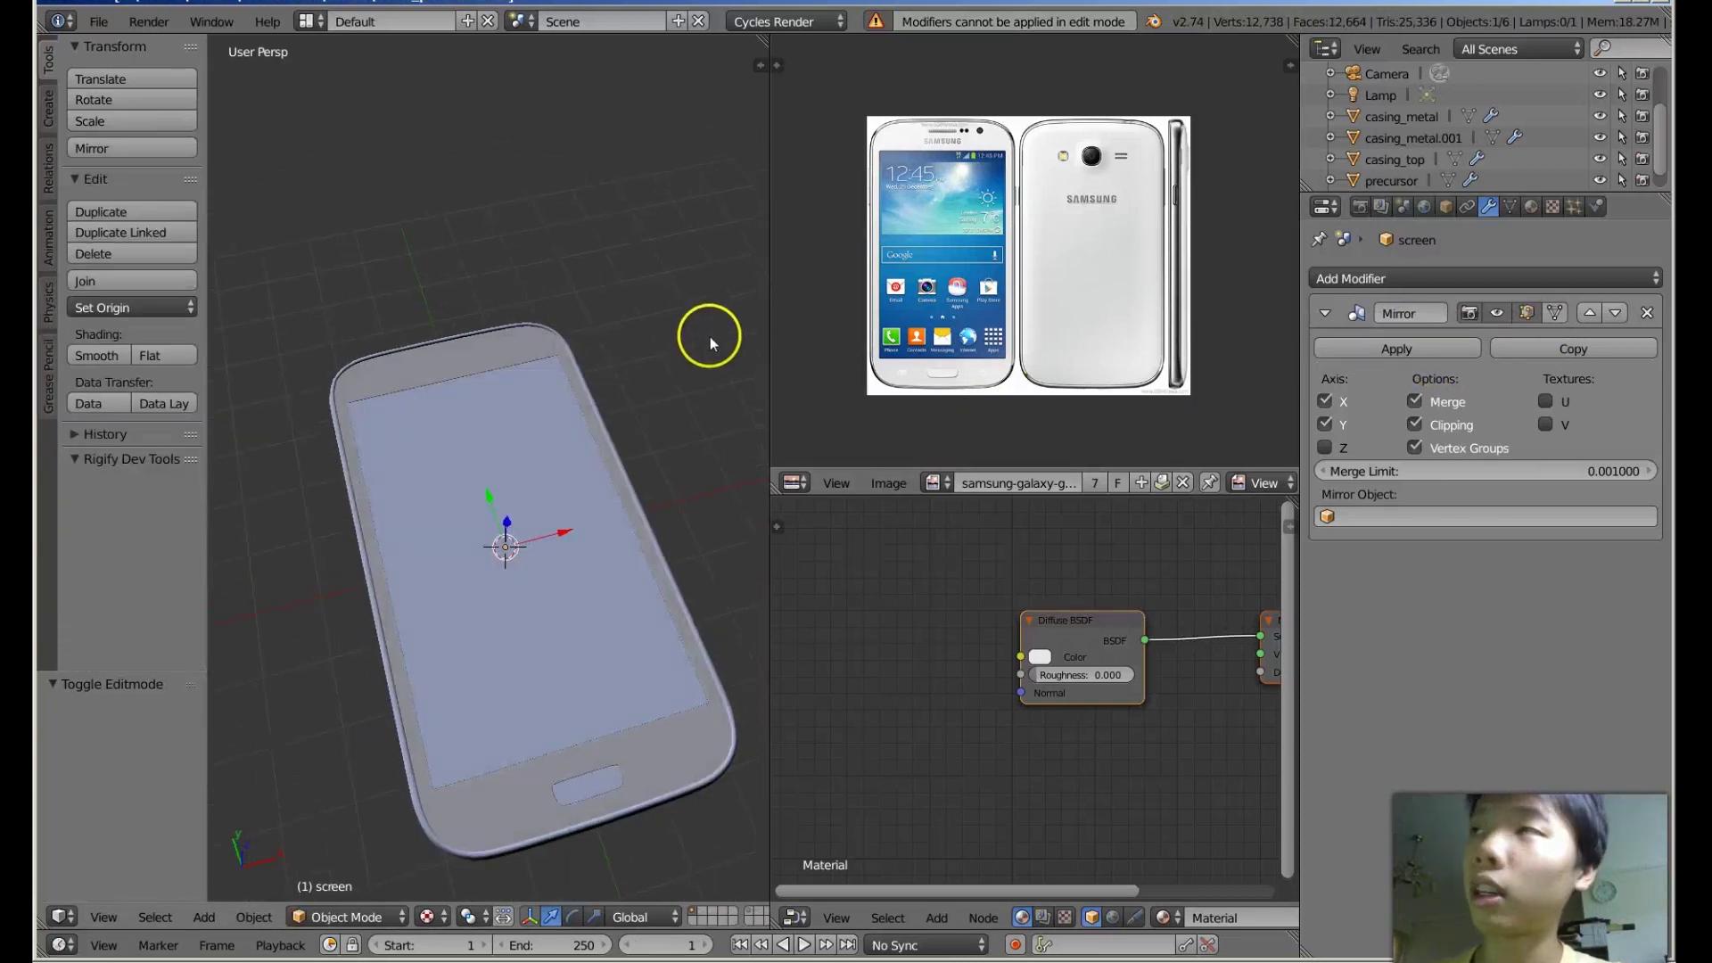
left_click(1402, 343)
Enter Edit Mode on the screen and select its top edge loop plus a second loop.
key("Tab")
mouse_move(642, 410)
middle_mouse_down()
mouse_move(603, 508)
mouse_move(623, 412)
middle_mouse_up()
scroll(611, 502, "up", 2)
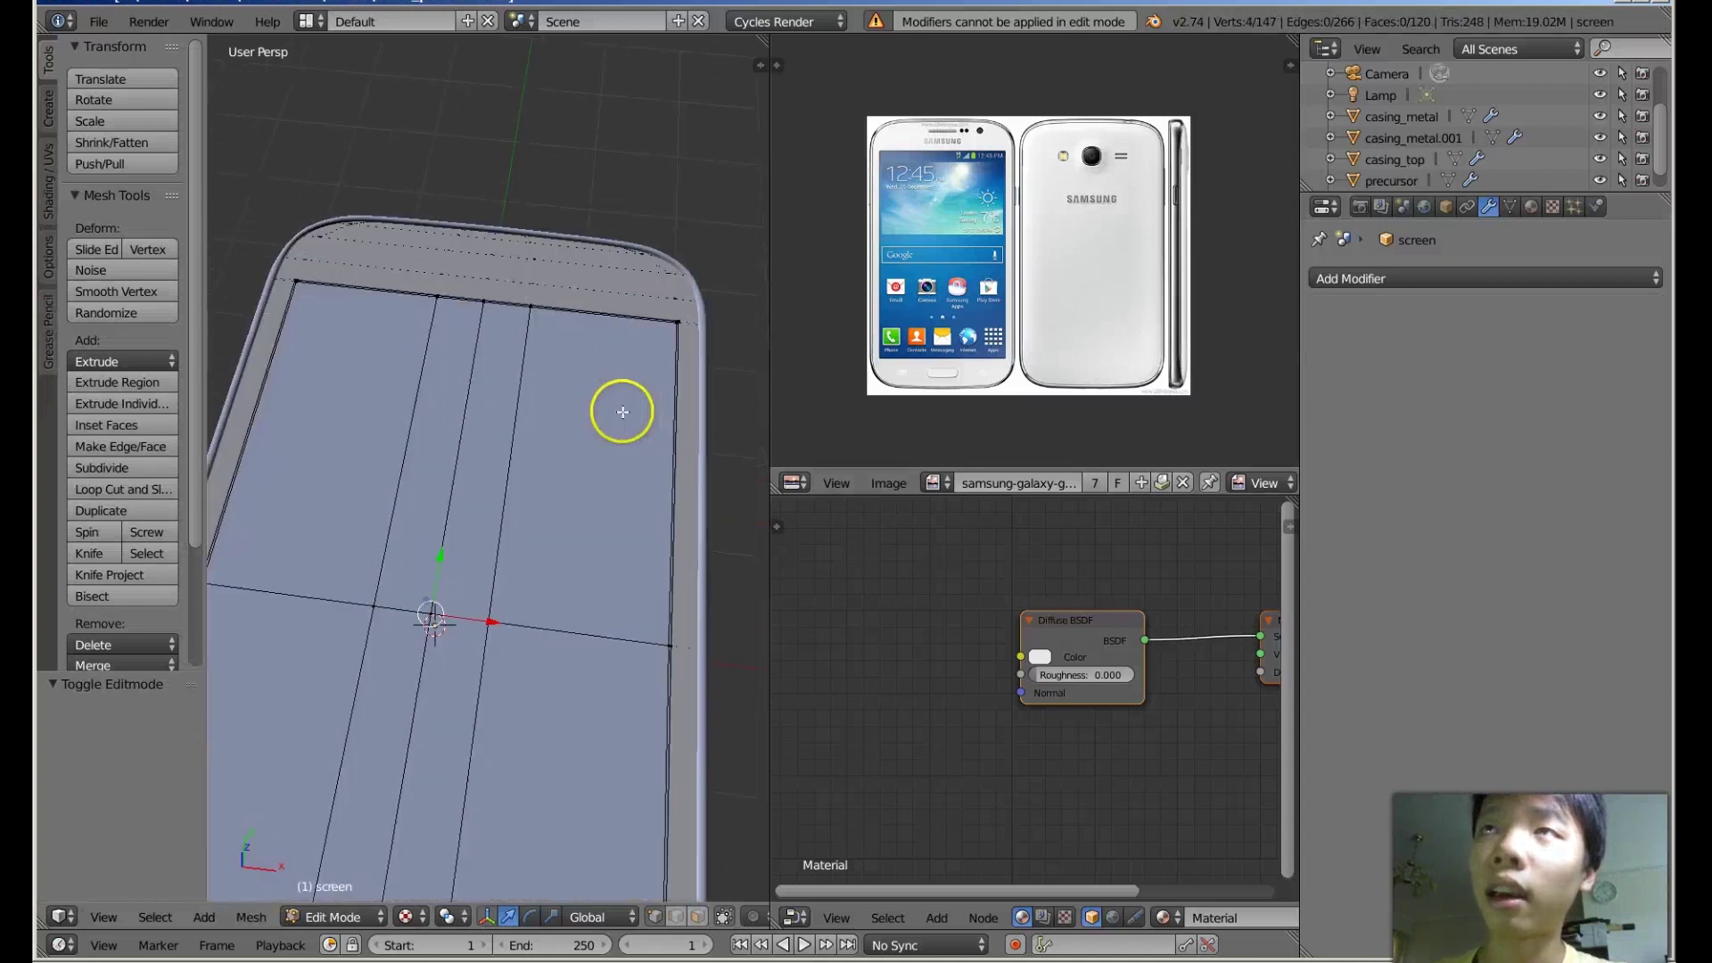
left_click(595, 317, "alt")
scroll(596, 331, "down", 2)
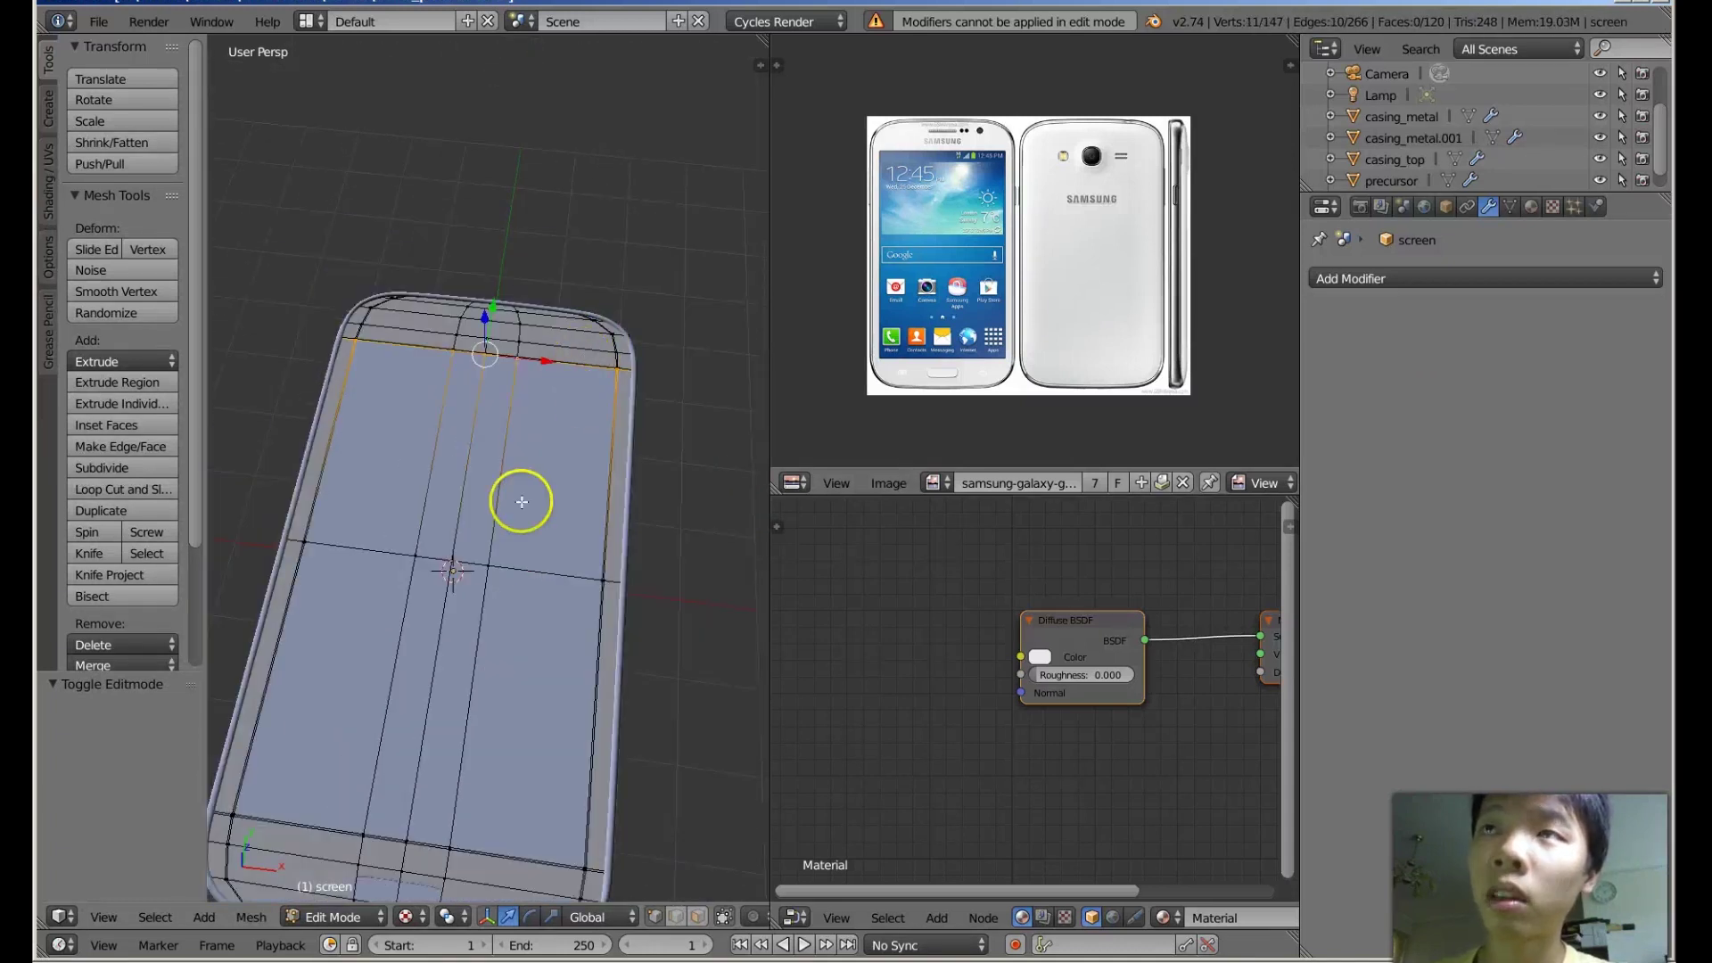
left_click(518, 566, "alt+shift")
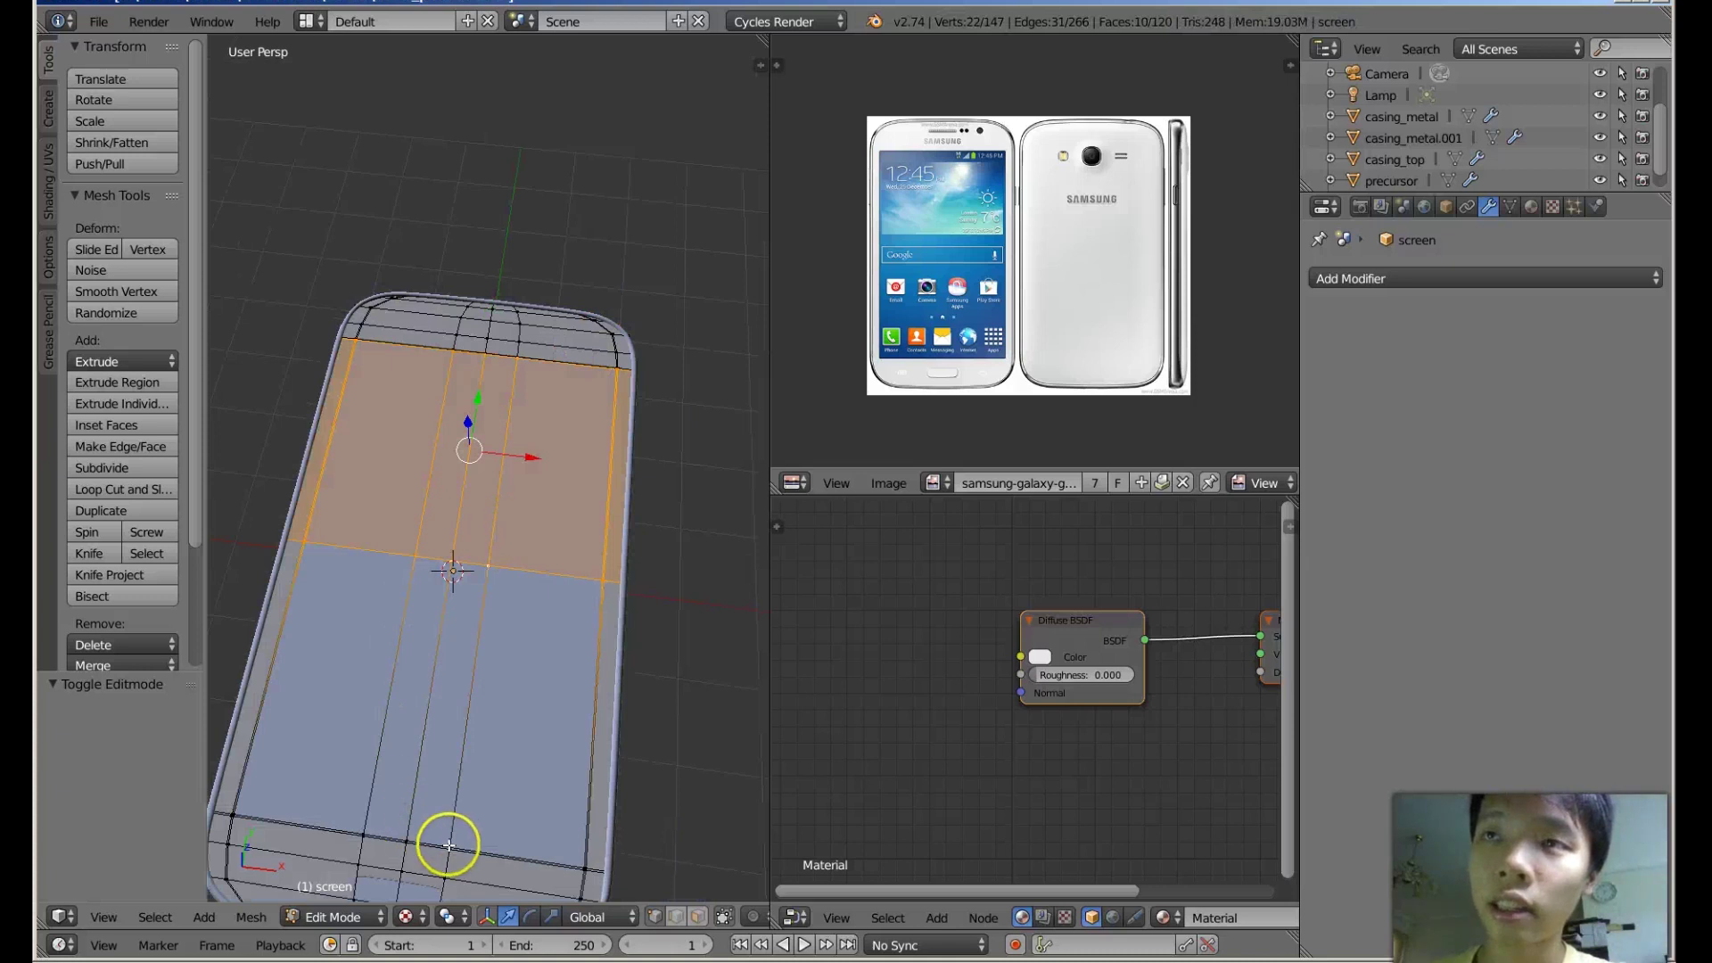
key("a")
key("a")
scroll(432, 737, "down", 2)
mouse_move(443, 619)
middle_mouse_down()
mouse_move(474, 681)
mouse_move(463, 601)
middle_mouse_up()
Deselect all, then select one front face and circle-select the remaining faces across the phone's front.
key("a")
scroll(486, 592, "up", 4)
scroll(509, 677, "down", 3)
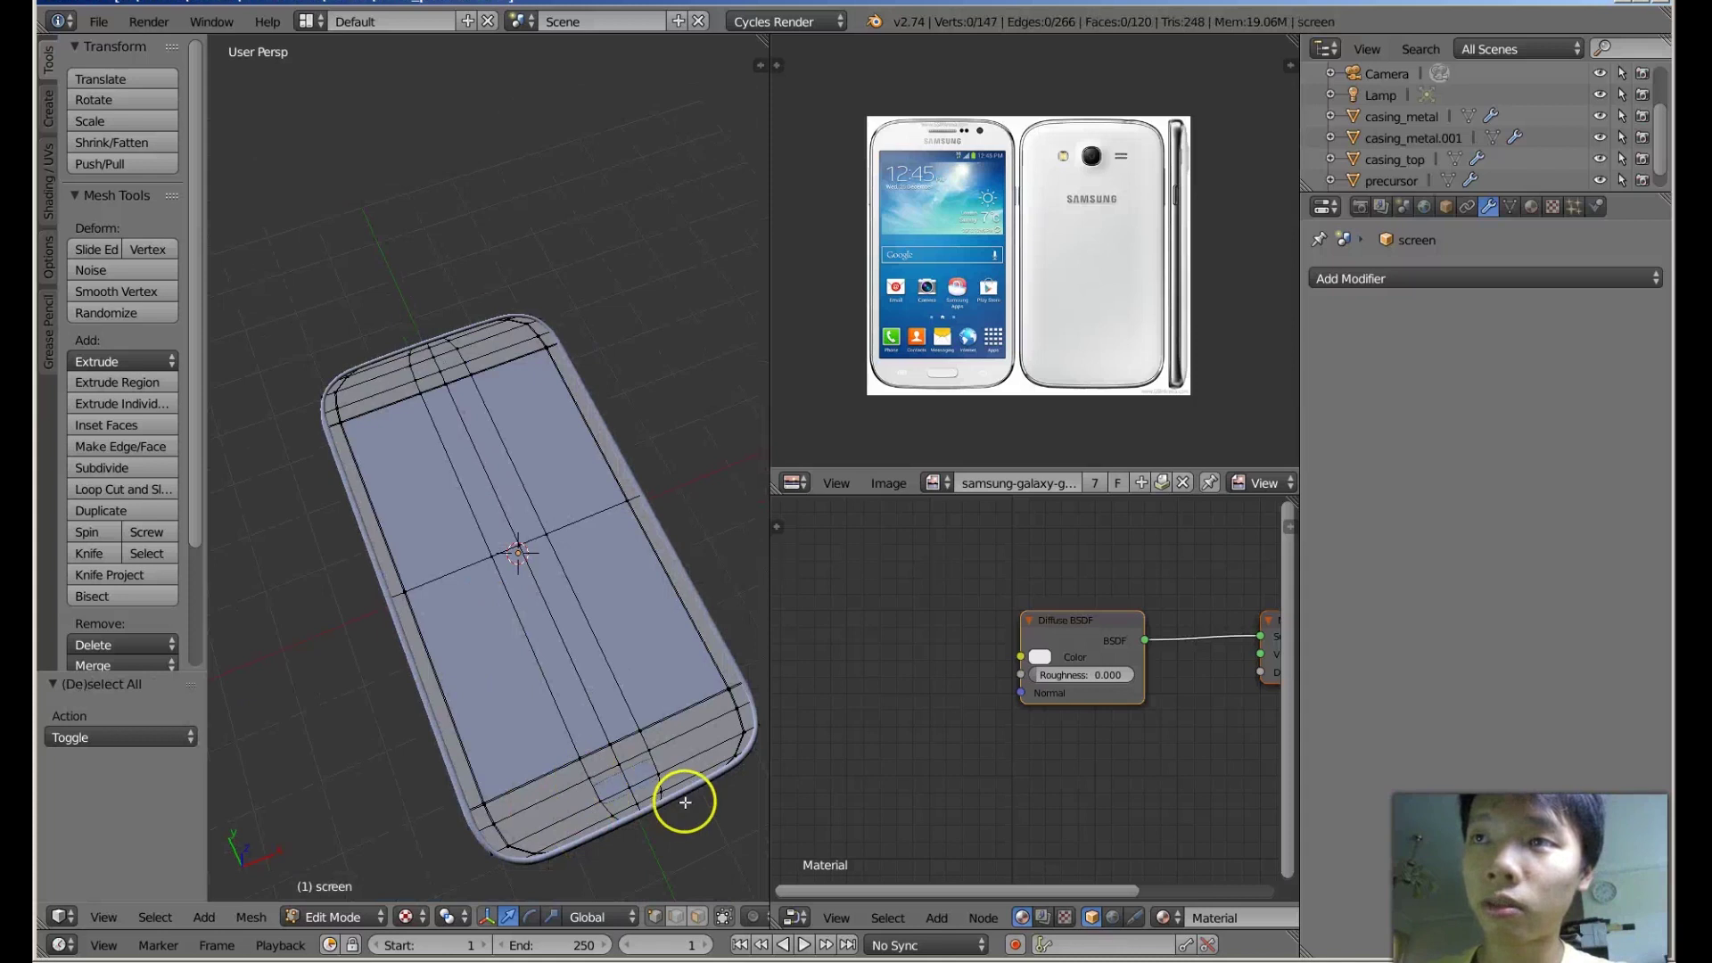
right_click(408, 509)
mouse_move(501, 518)
left_mouse_down()
mouse_move(464, 545)
mouse_move(549, 648)
mouse_move(586, 625)
left_mouse_up()
mouse_move(586, 624)
middle_mouse_down()
mouse_move(546, 580)
mouse_move(562, 611)
mouse_move(588, 594)
middle_mouse_up()
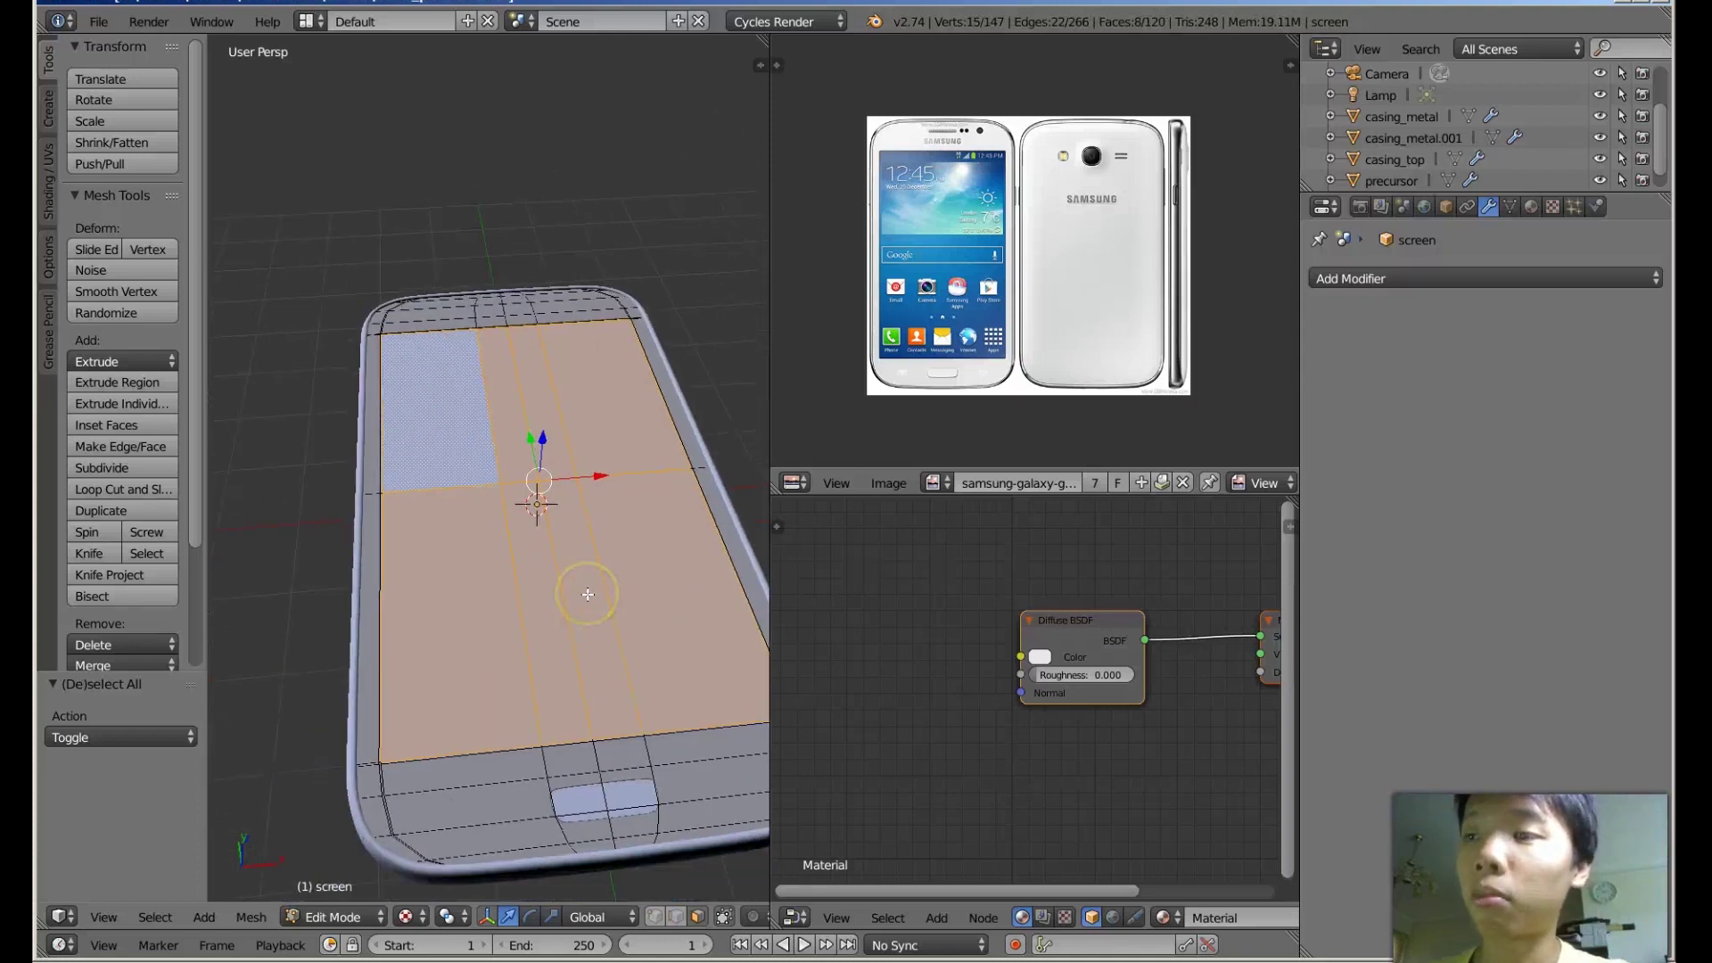
Unwrap the selected front faces and rotate the UV island about 86°.
key("u")
left_click(588, 594)
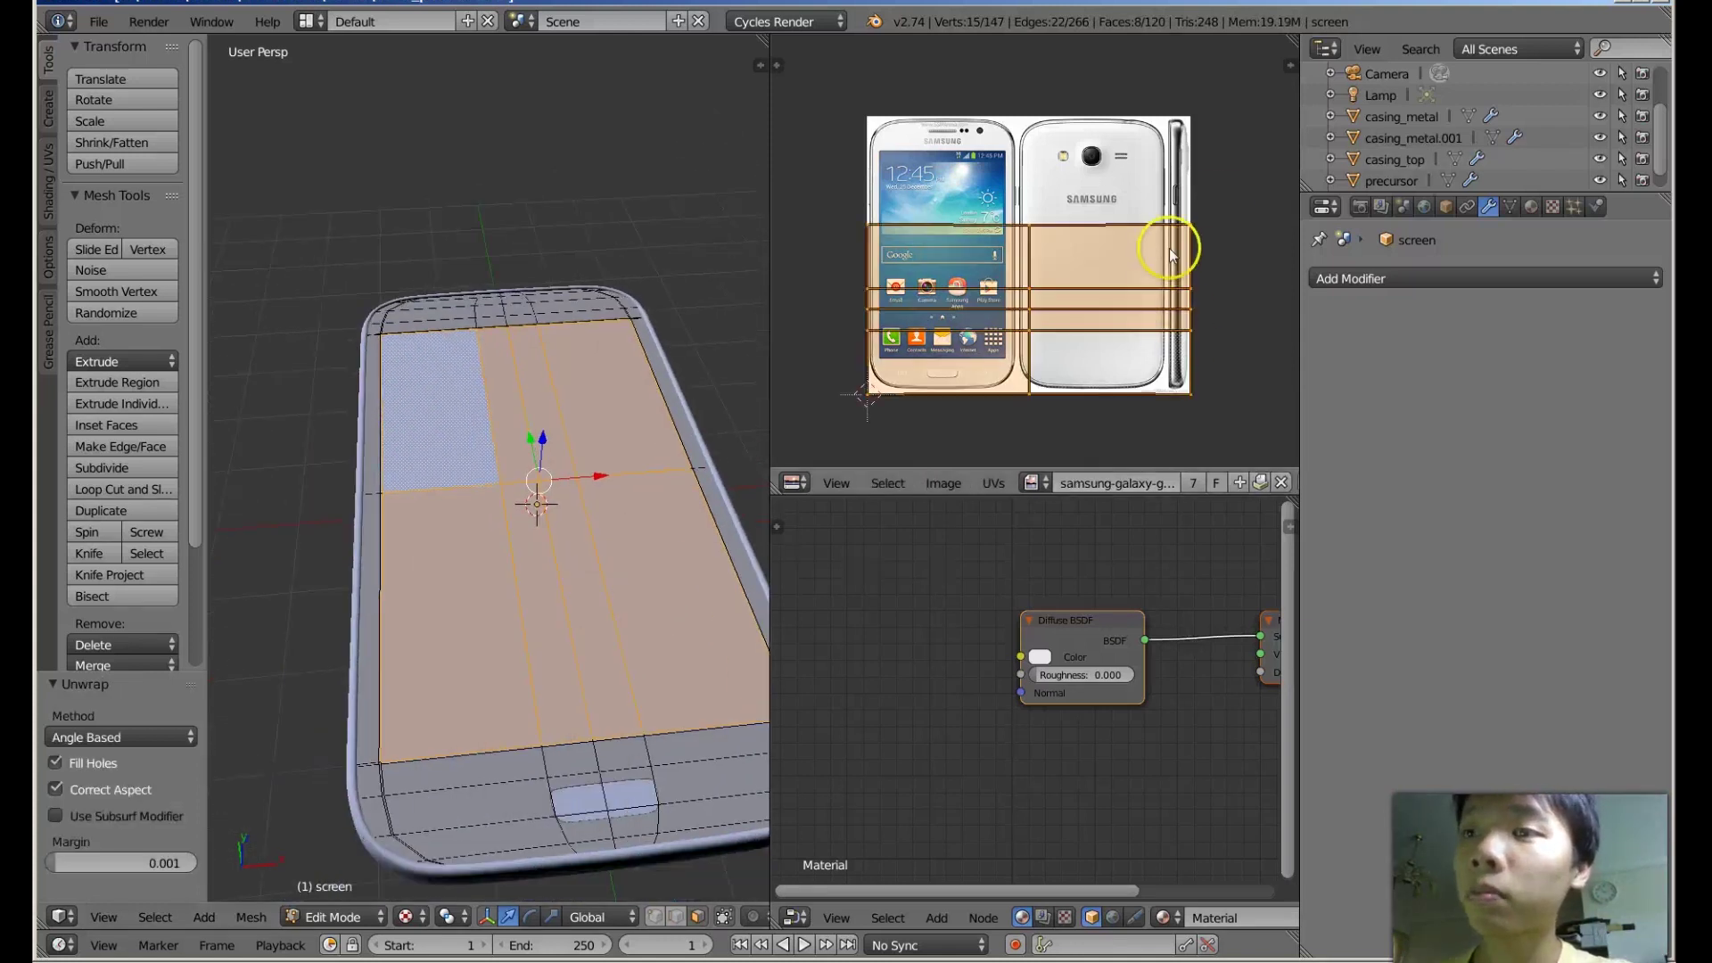
key("r")
left_click(1126, 437)
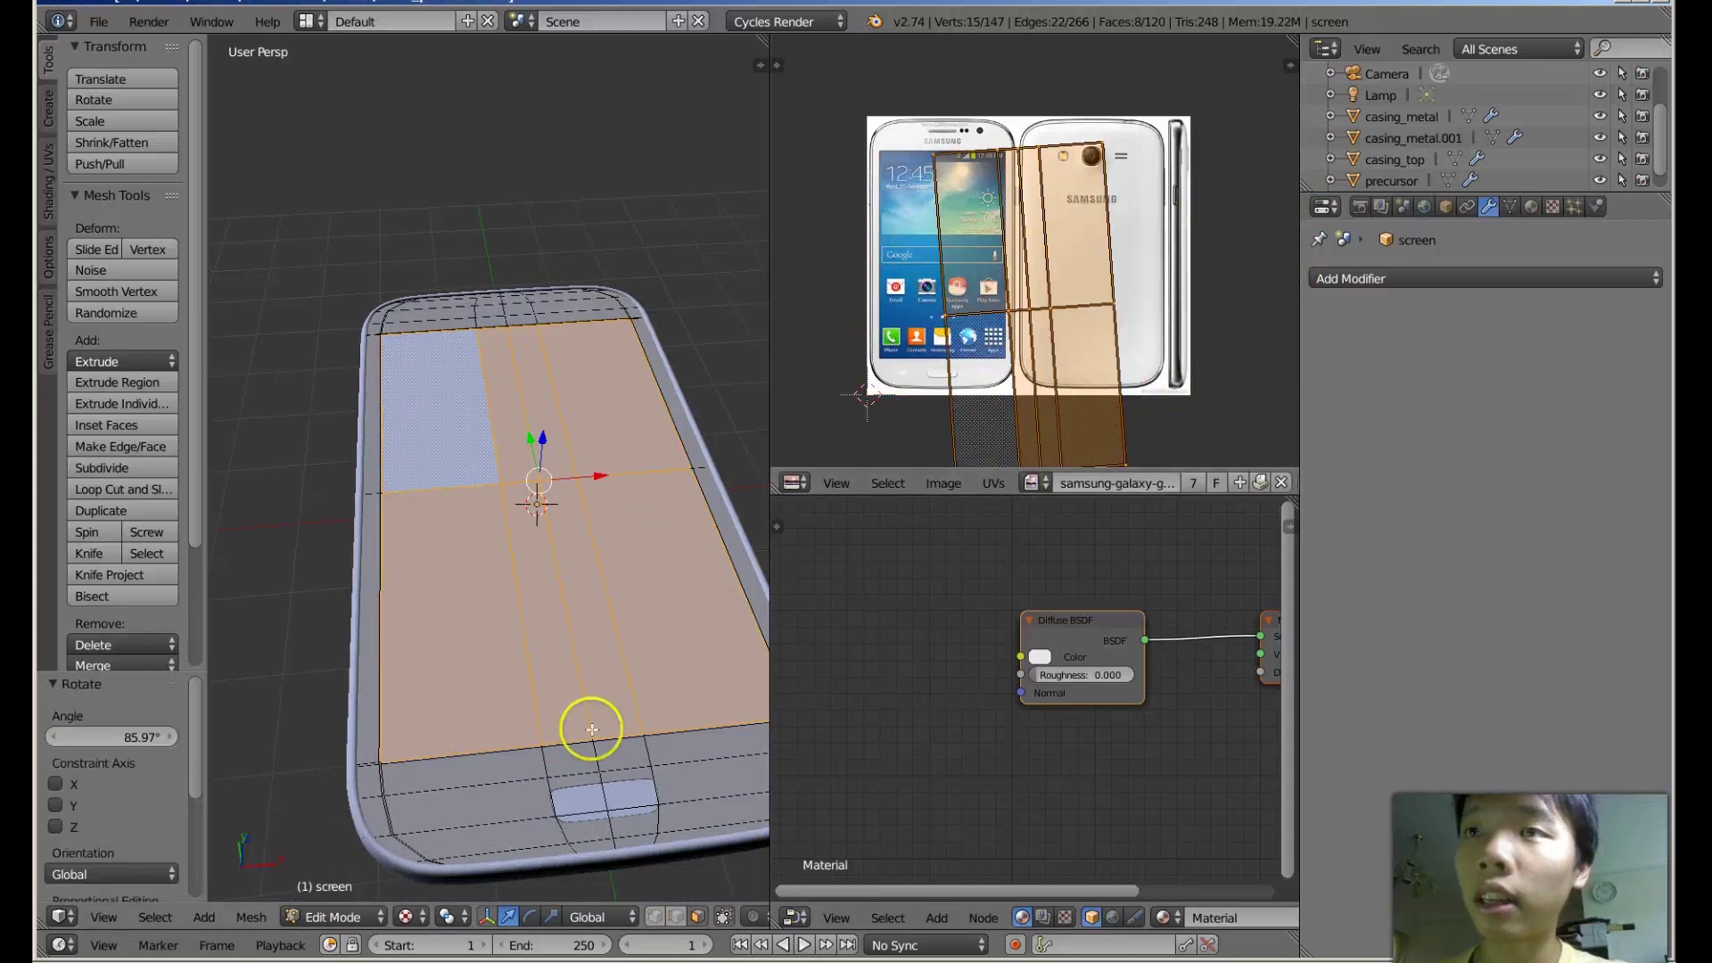
Add an Image Texture node feeding Diffuse Color and load the Samsung reference image into it.
key("shift+a")
mouse_move(880, 676)
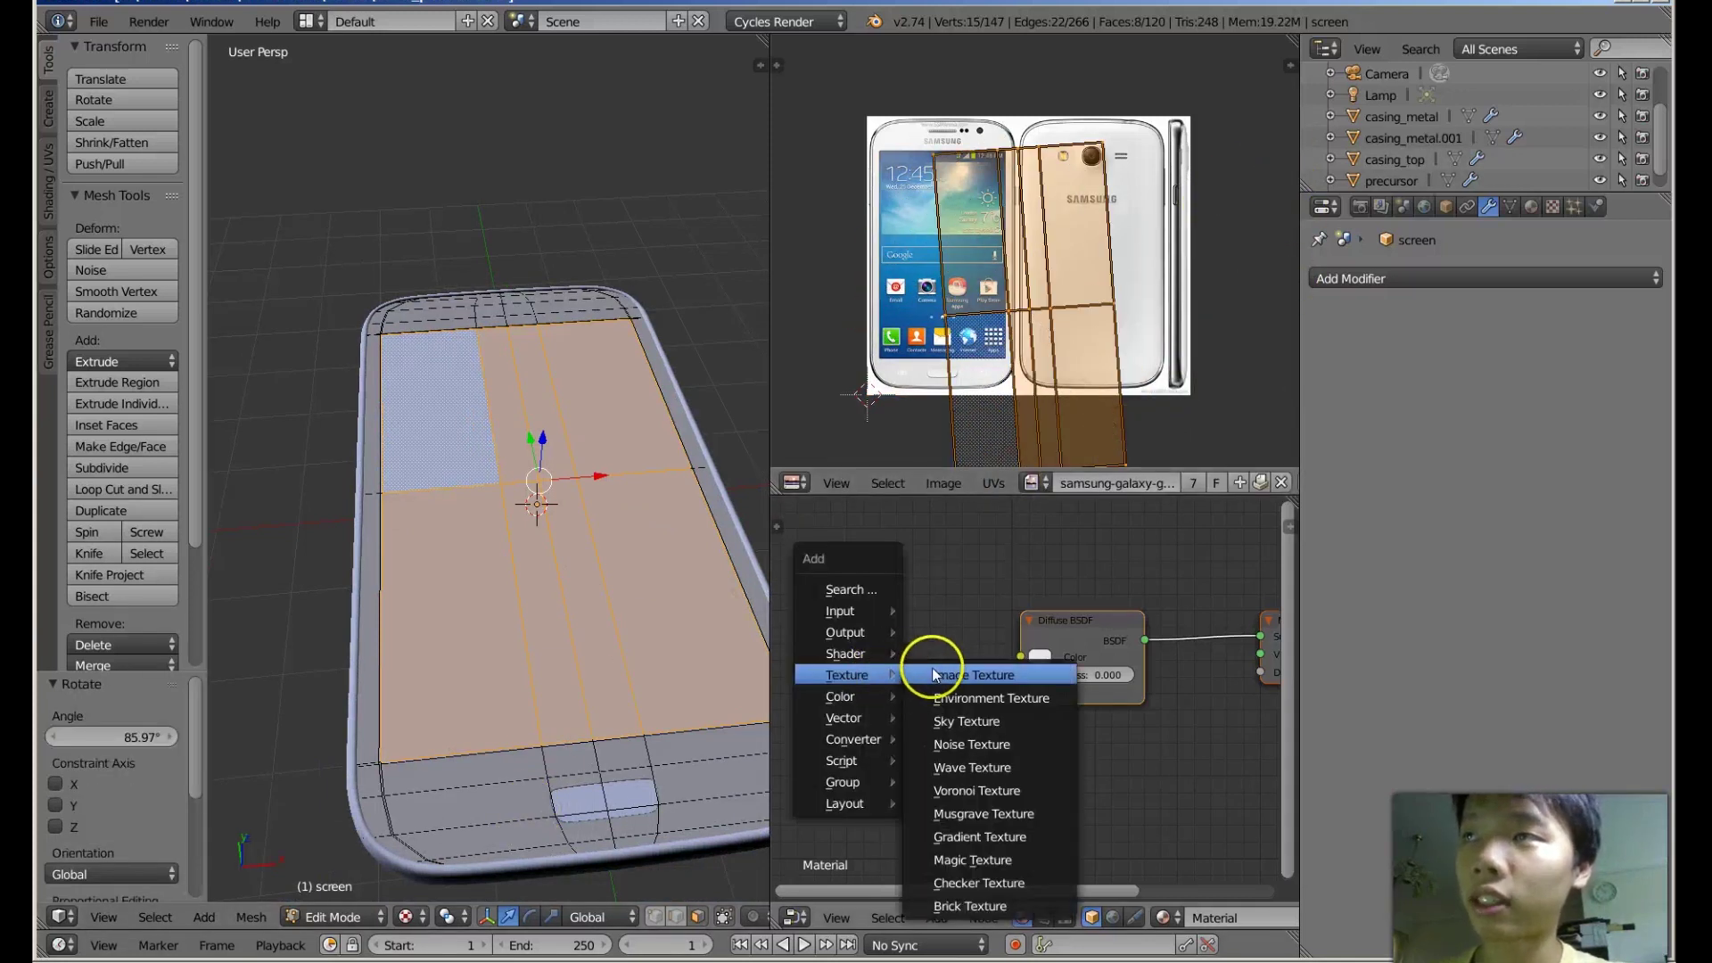
left_click(933, 665)
left_click(861, 601)
left_click_drag(978, 631, 1021, 656)
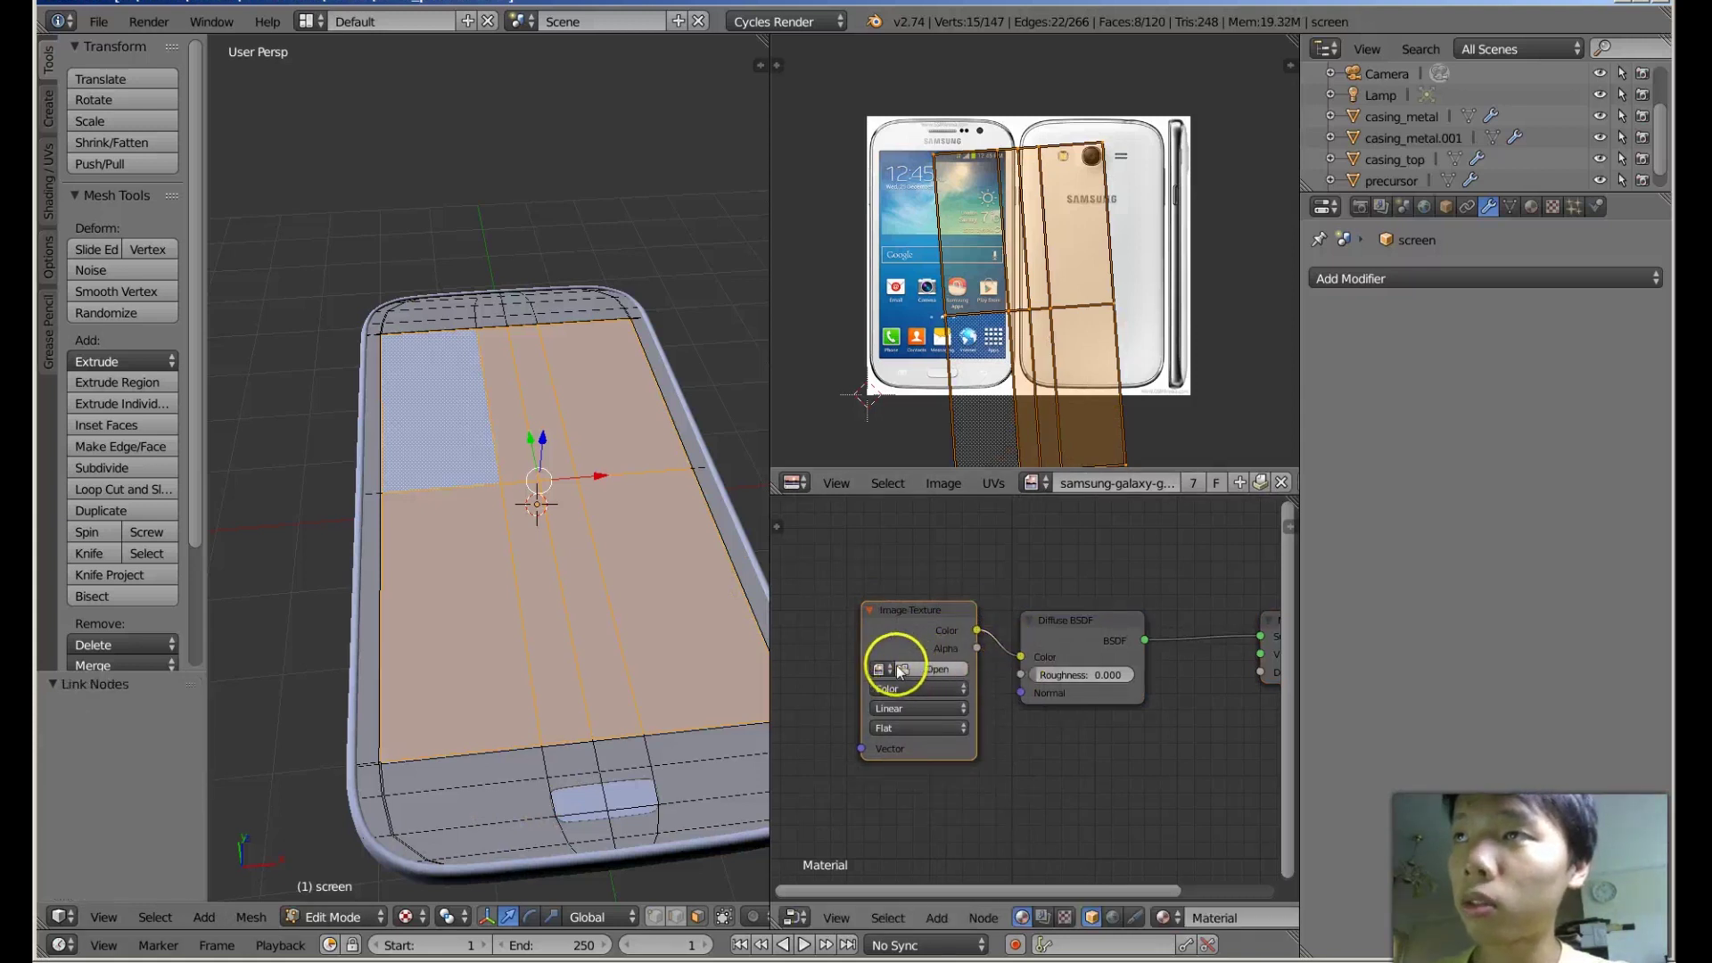
left_click(883, 669)
left_click(919, 709)
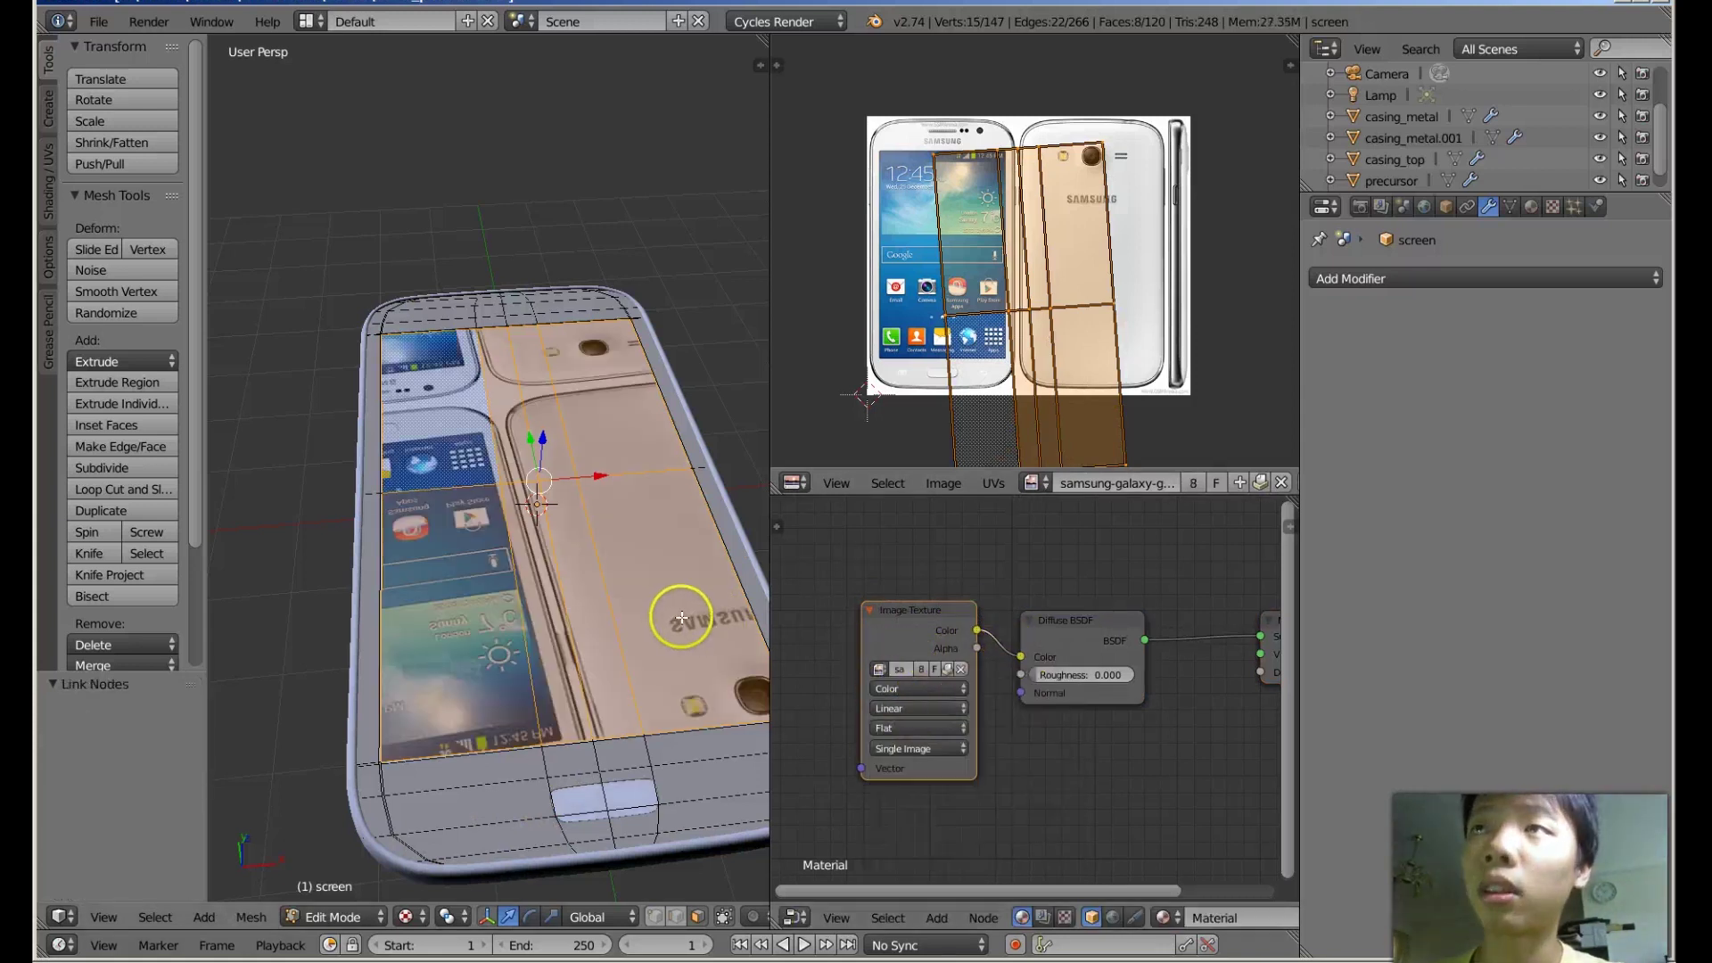
Rotate the screen UVs 5°, move them over the front screen image and scale them to 0.619.
scroll(682, 617, "down", 3)
key("r")
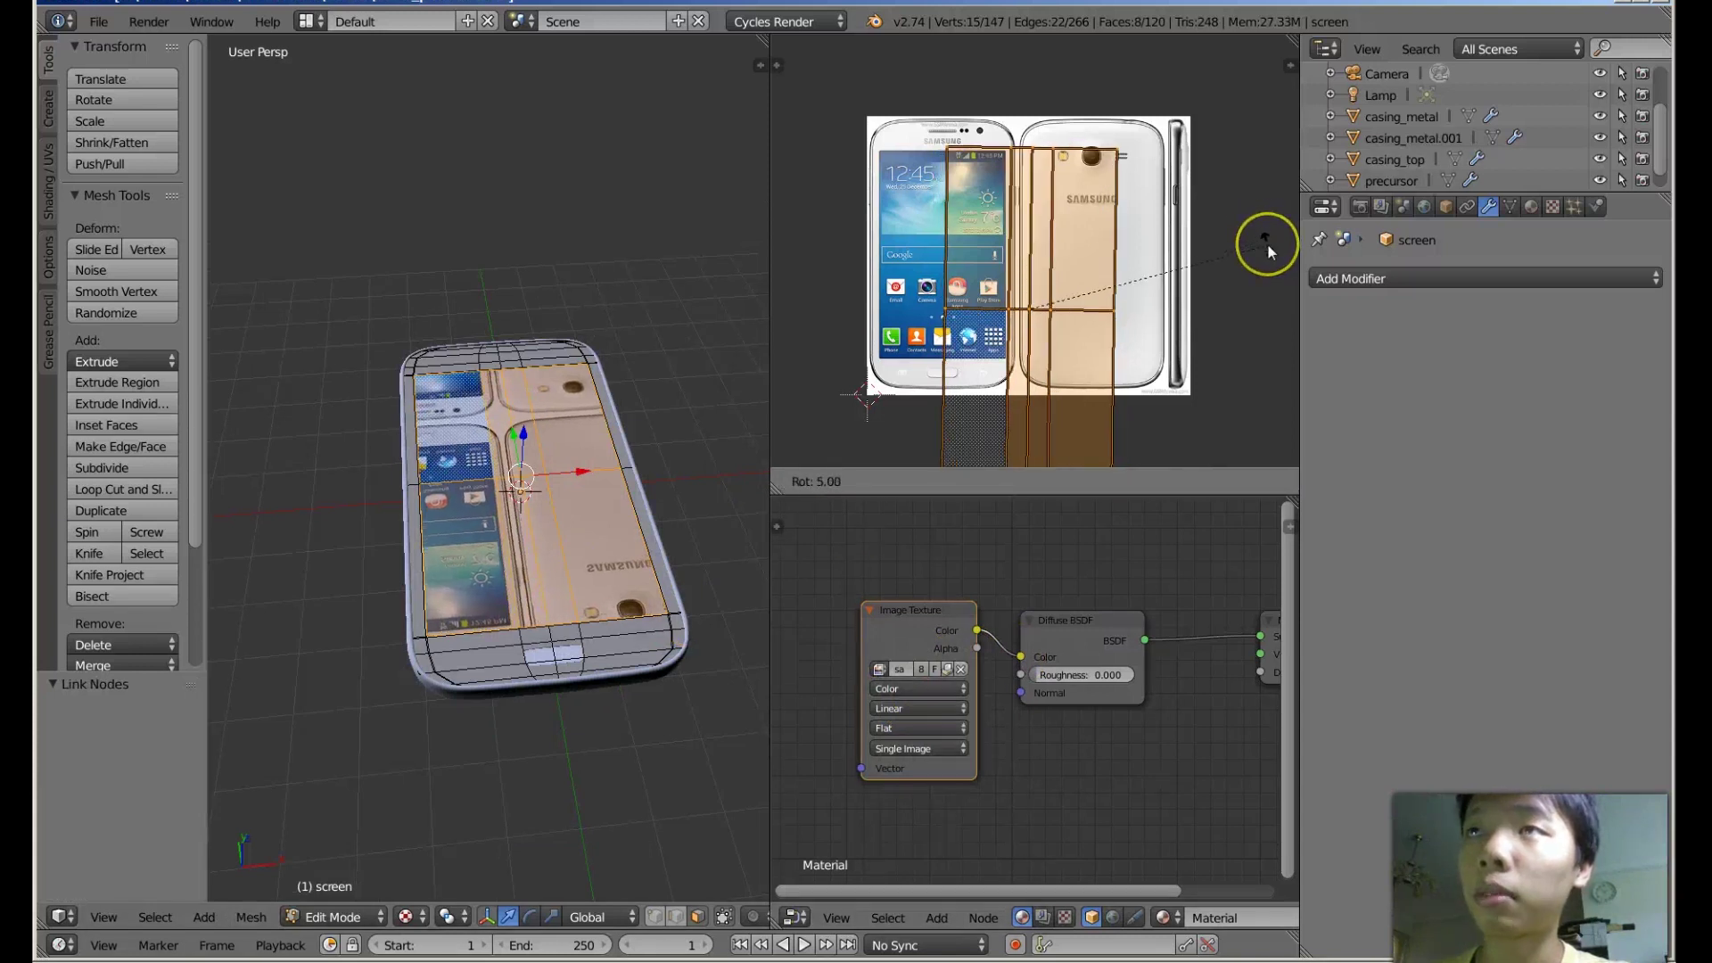
left_click(1268, 244)
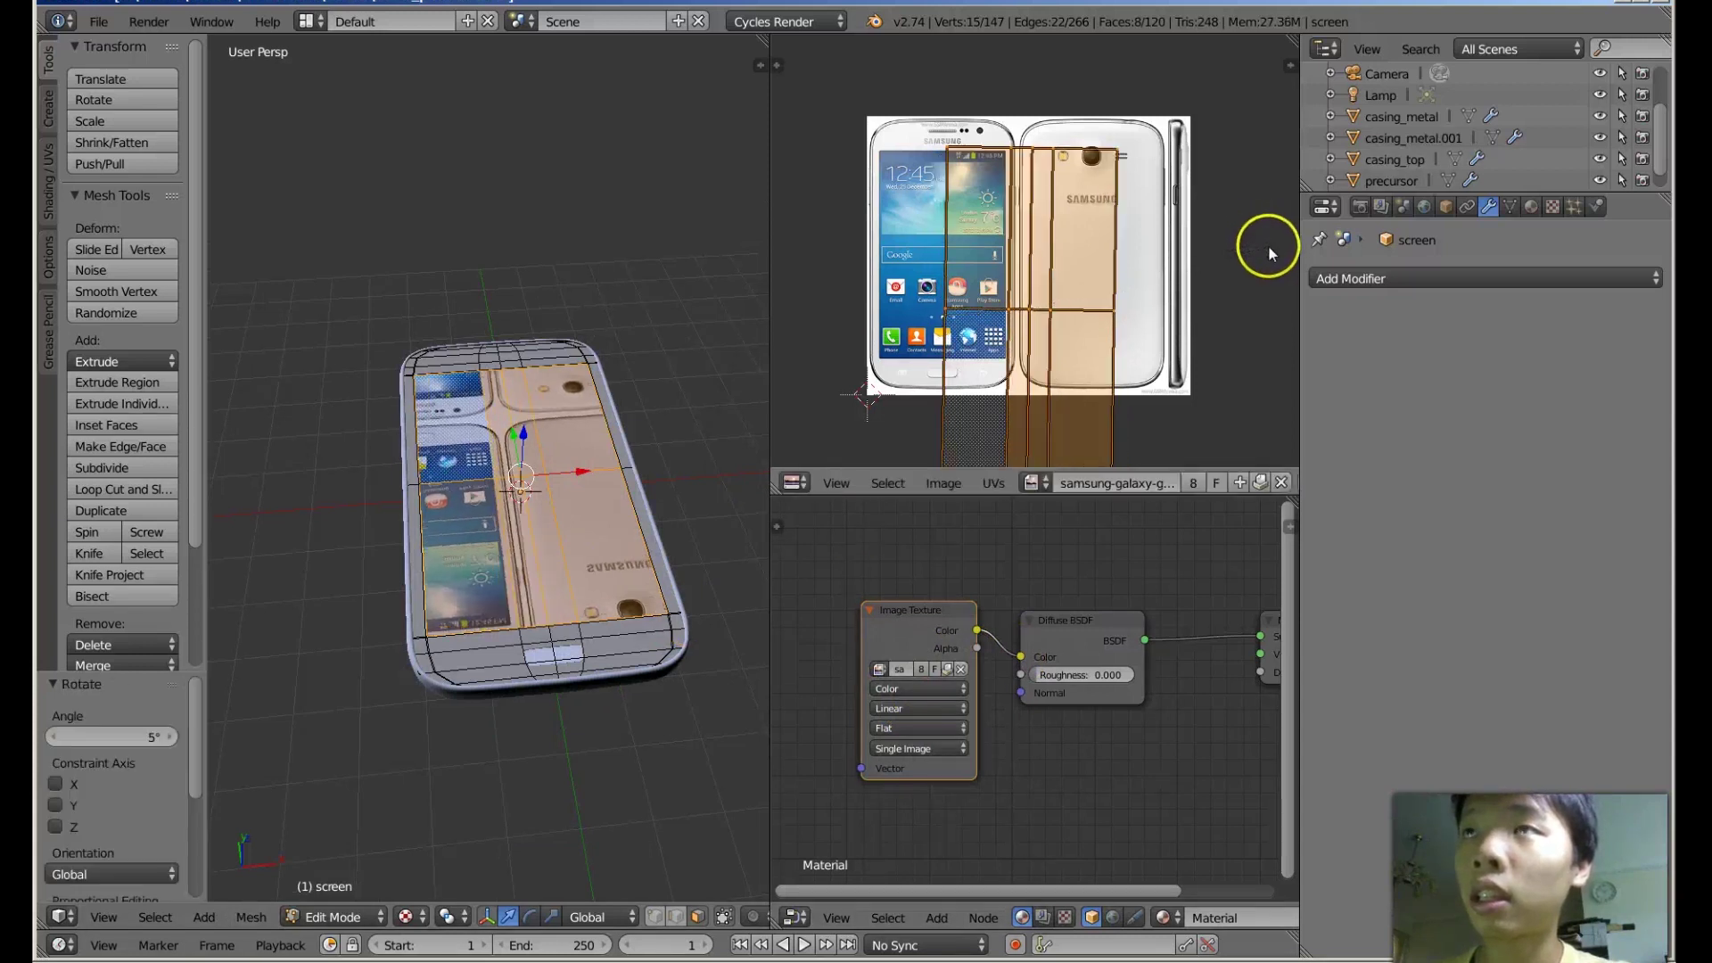
key("g")
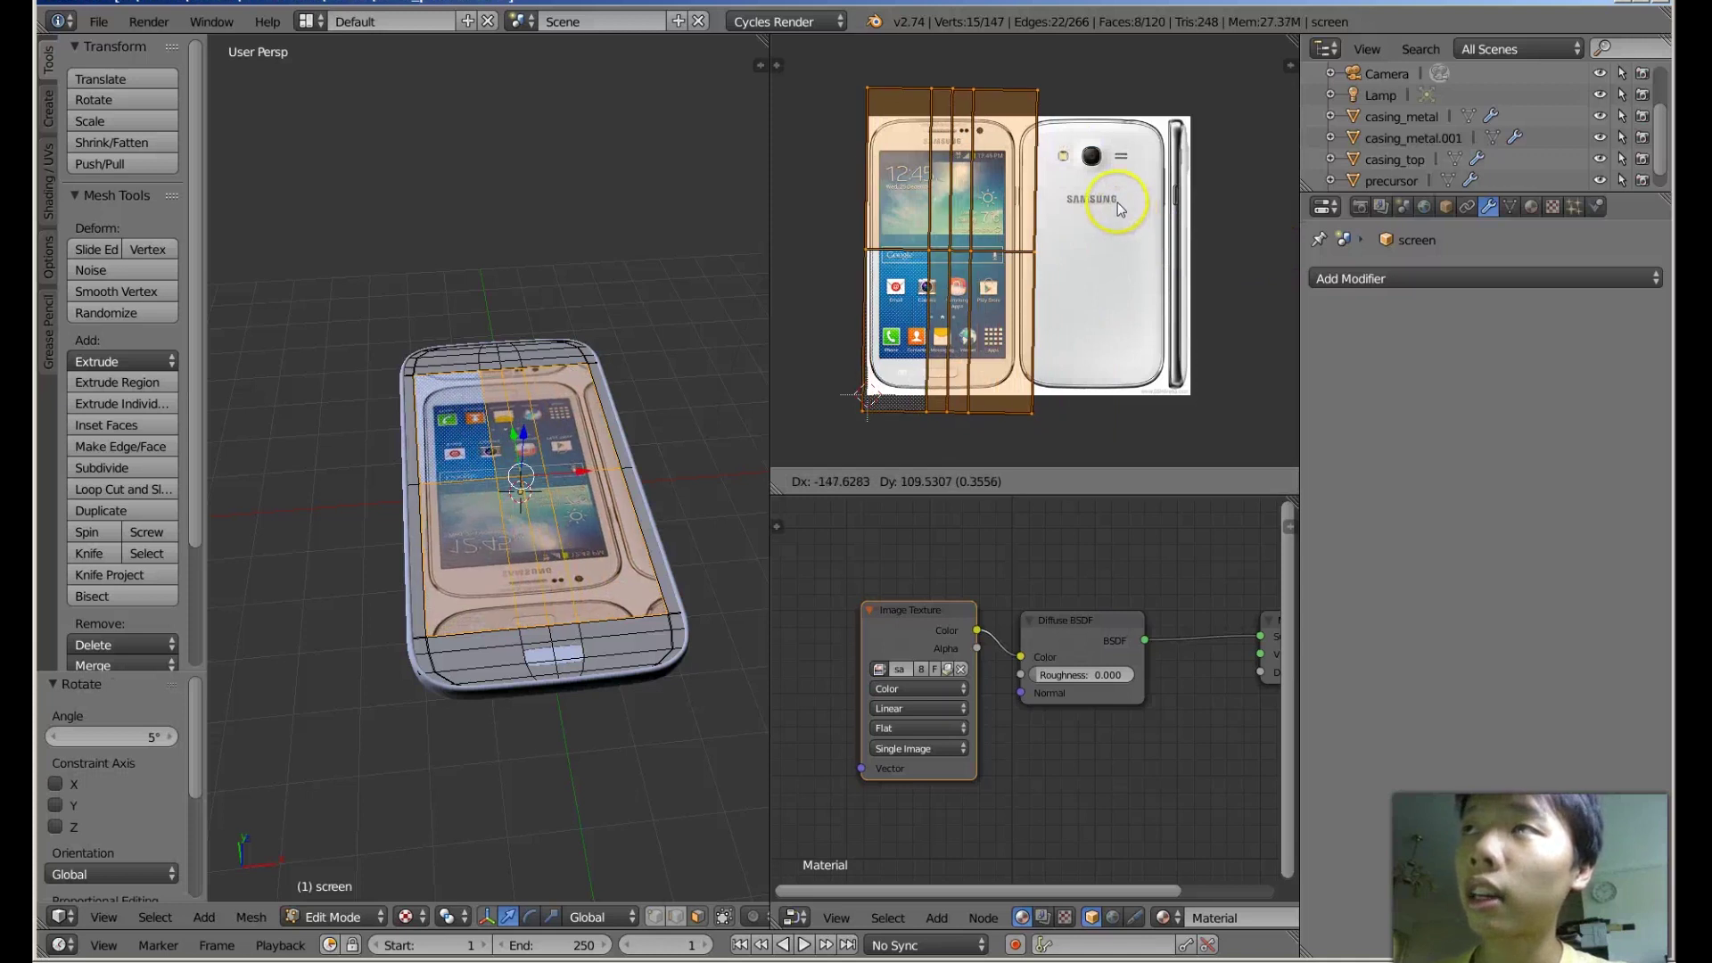
left_click(1121, 208)
key("s")
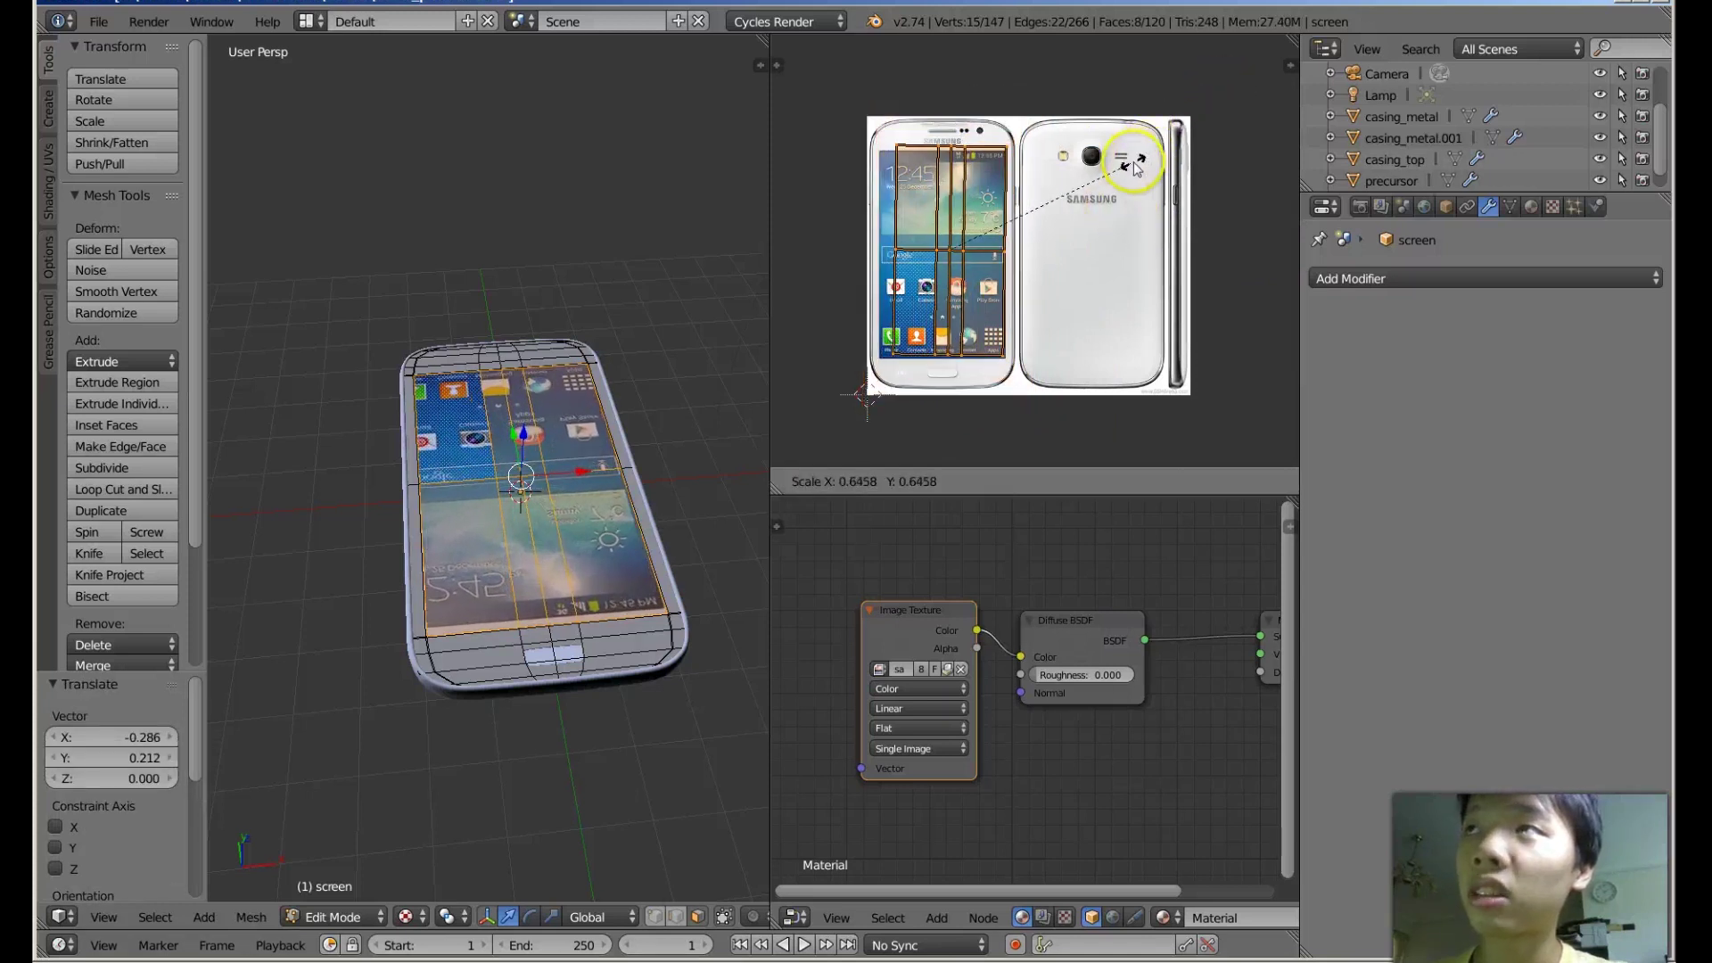
left_click(1113, 158)
Reposition the screen UVs, rotate them -180° and scale them by 1.067.
key("g")
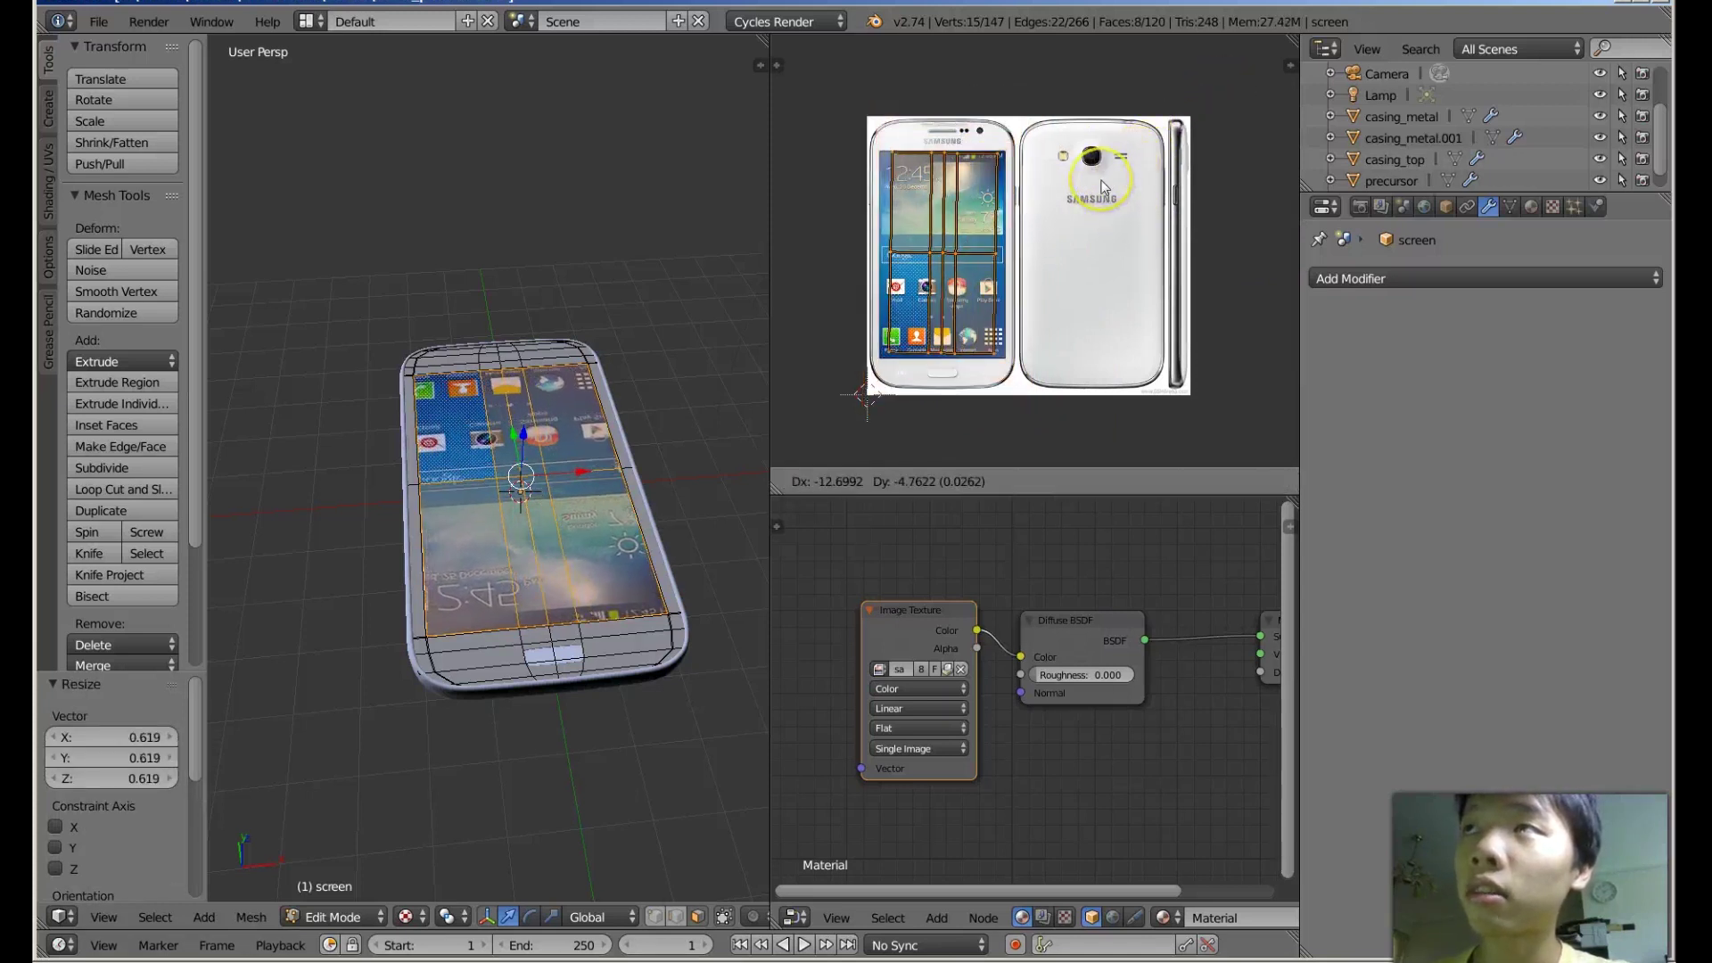
left_click(1104, 187)
key("r")
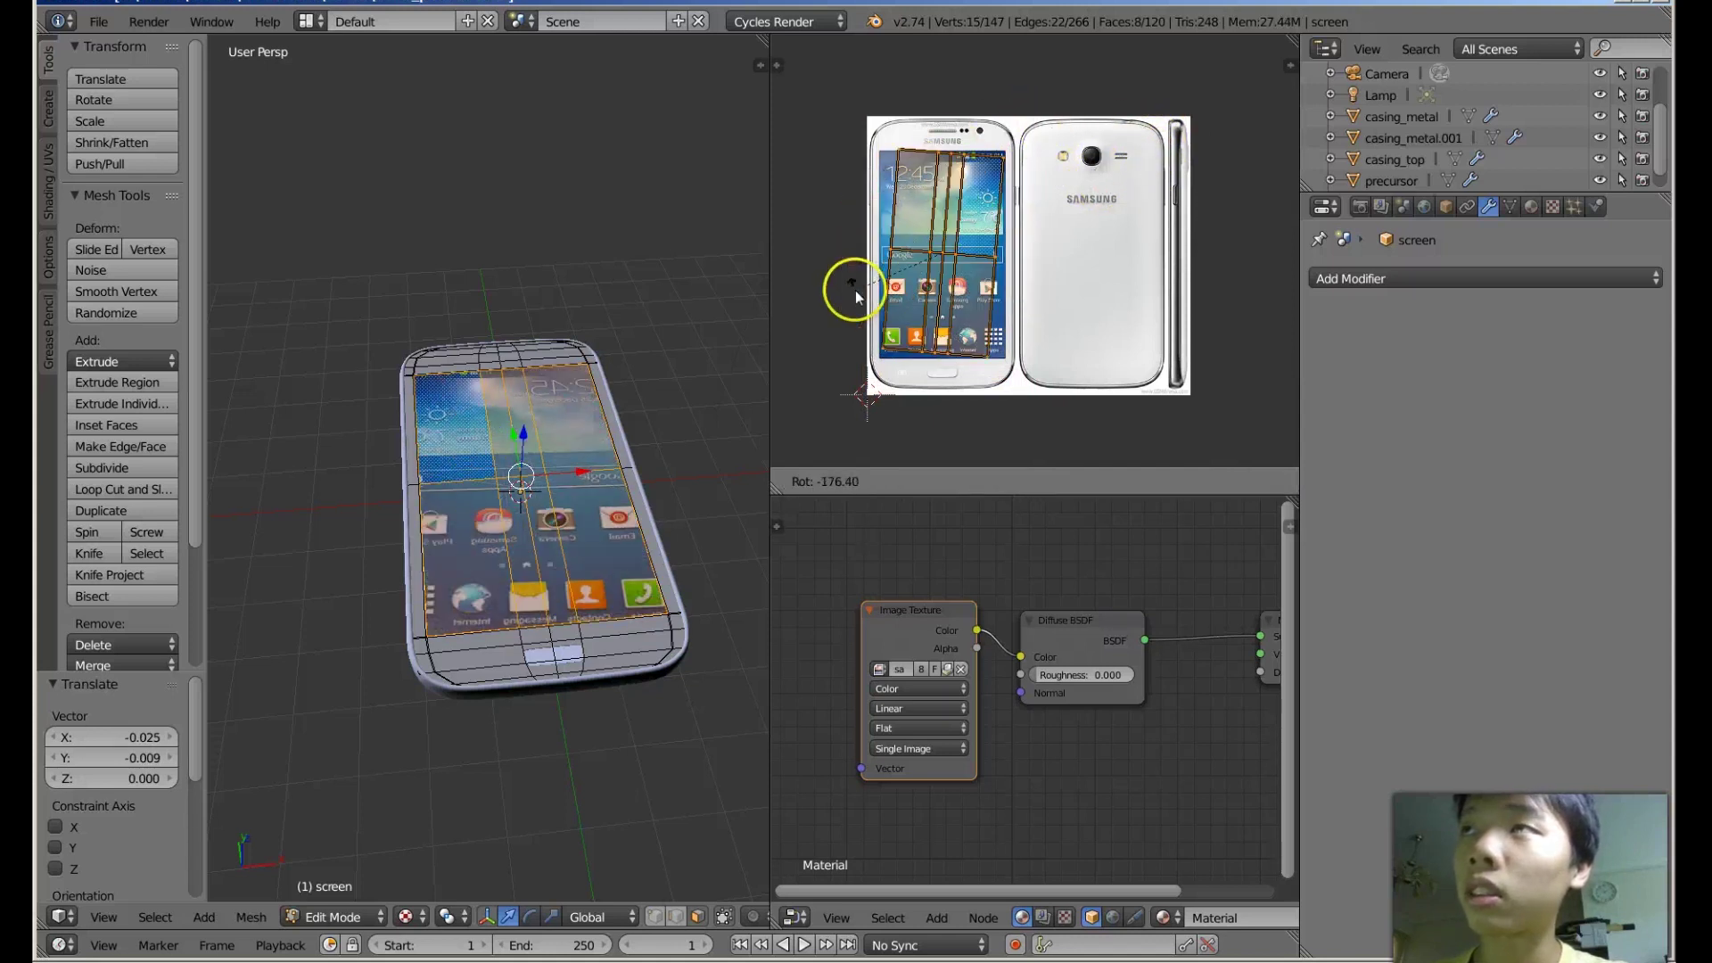
left_click(858, 298)
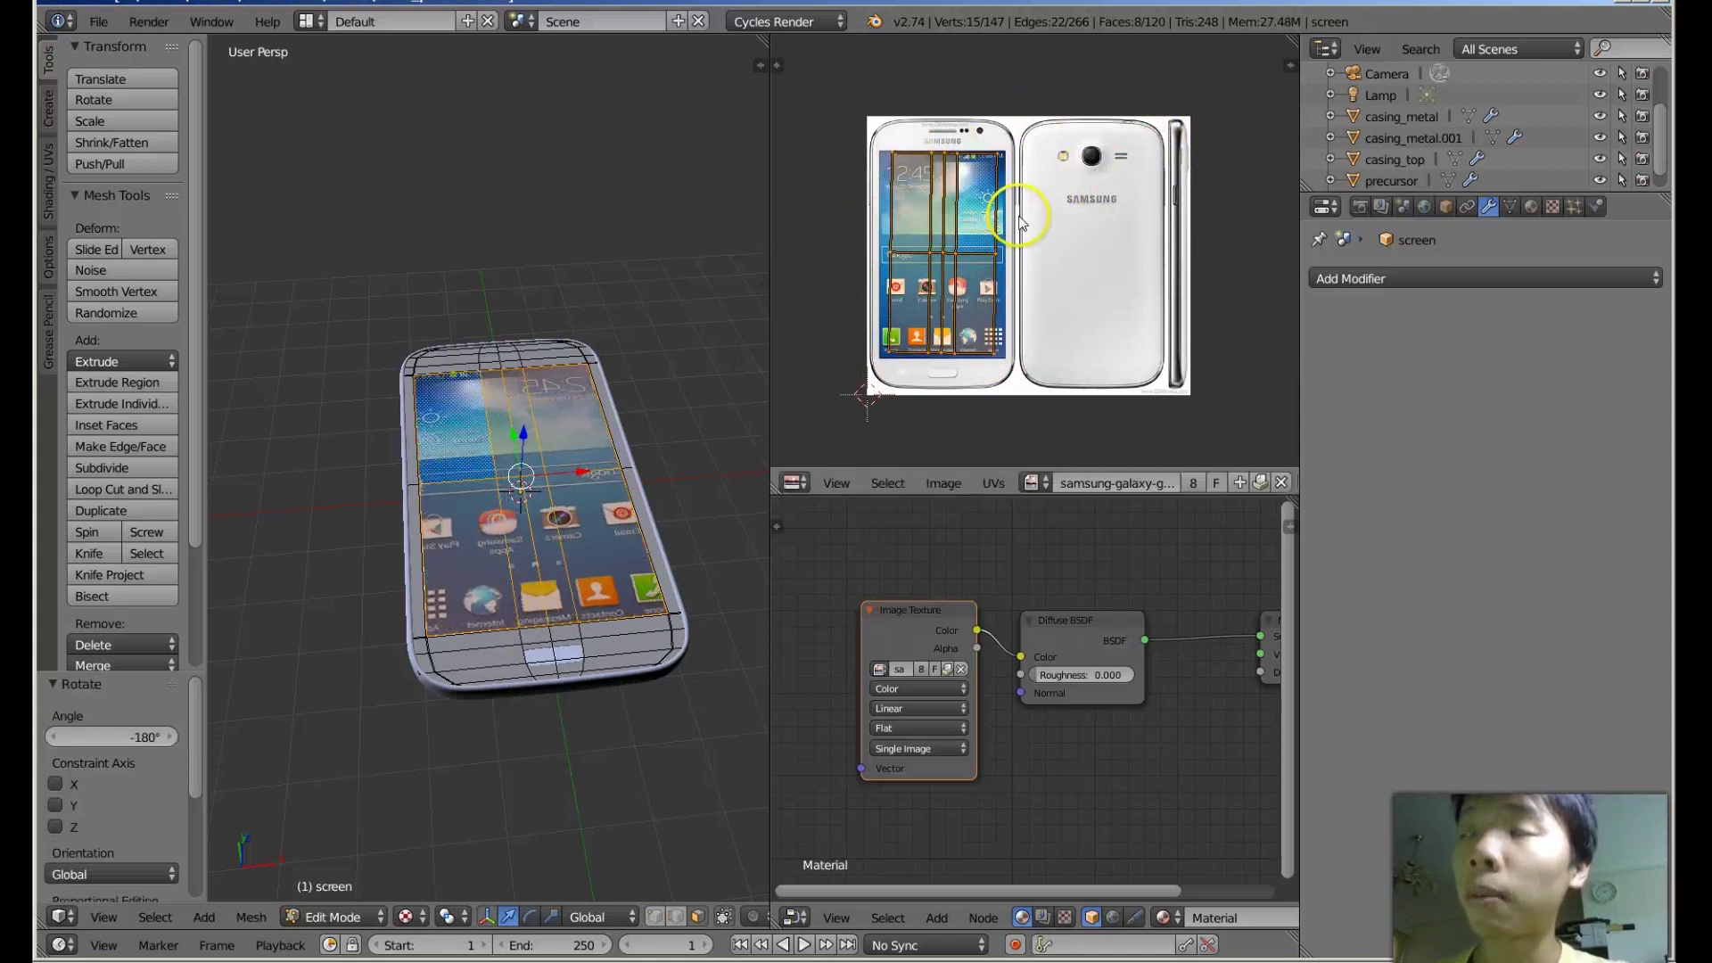
key("s")
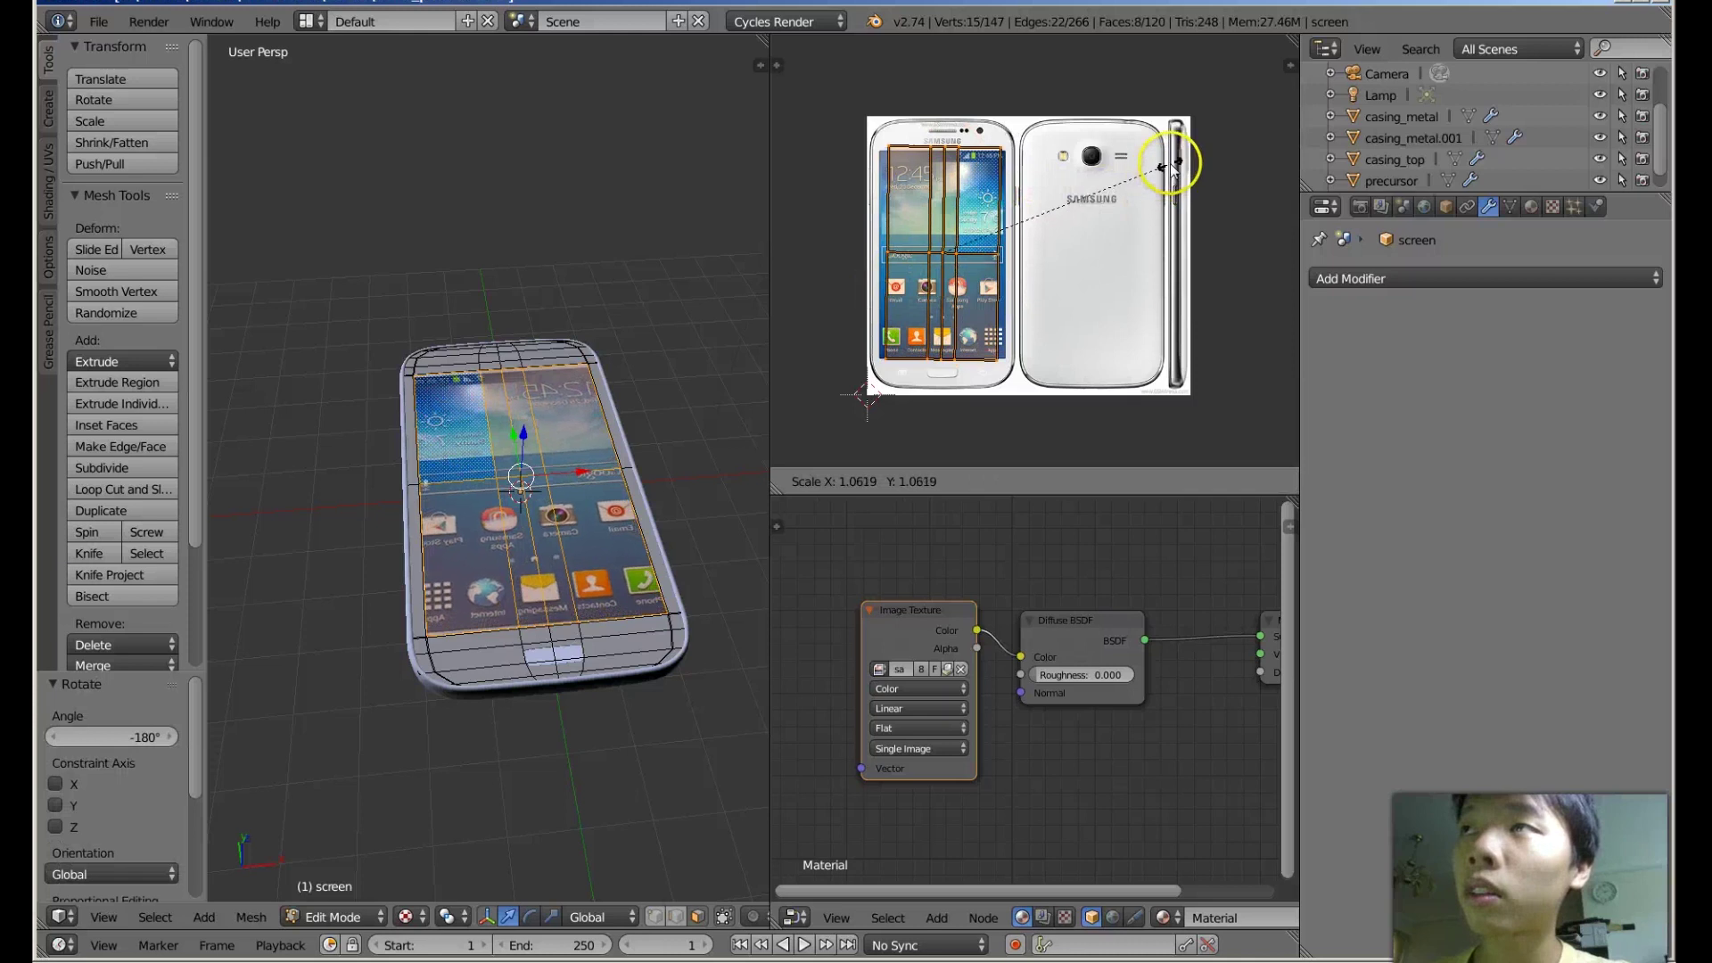
left_click(1175, 159)
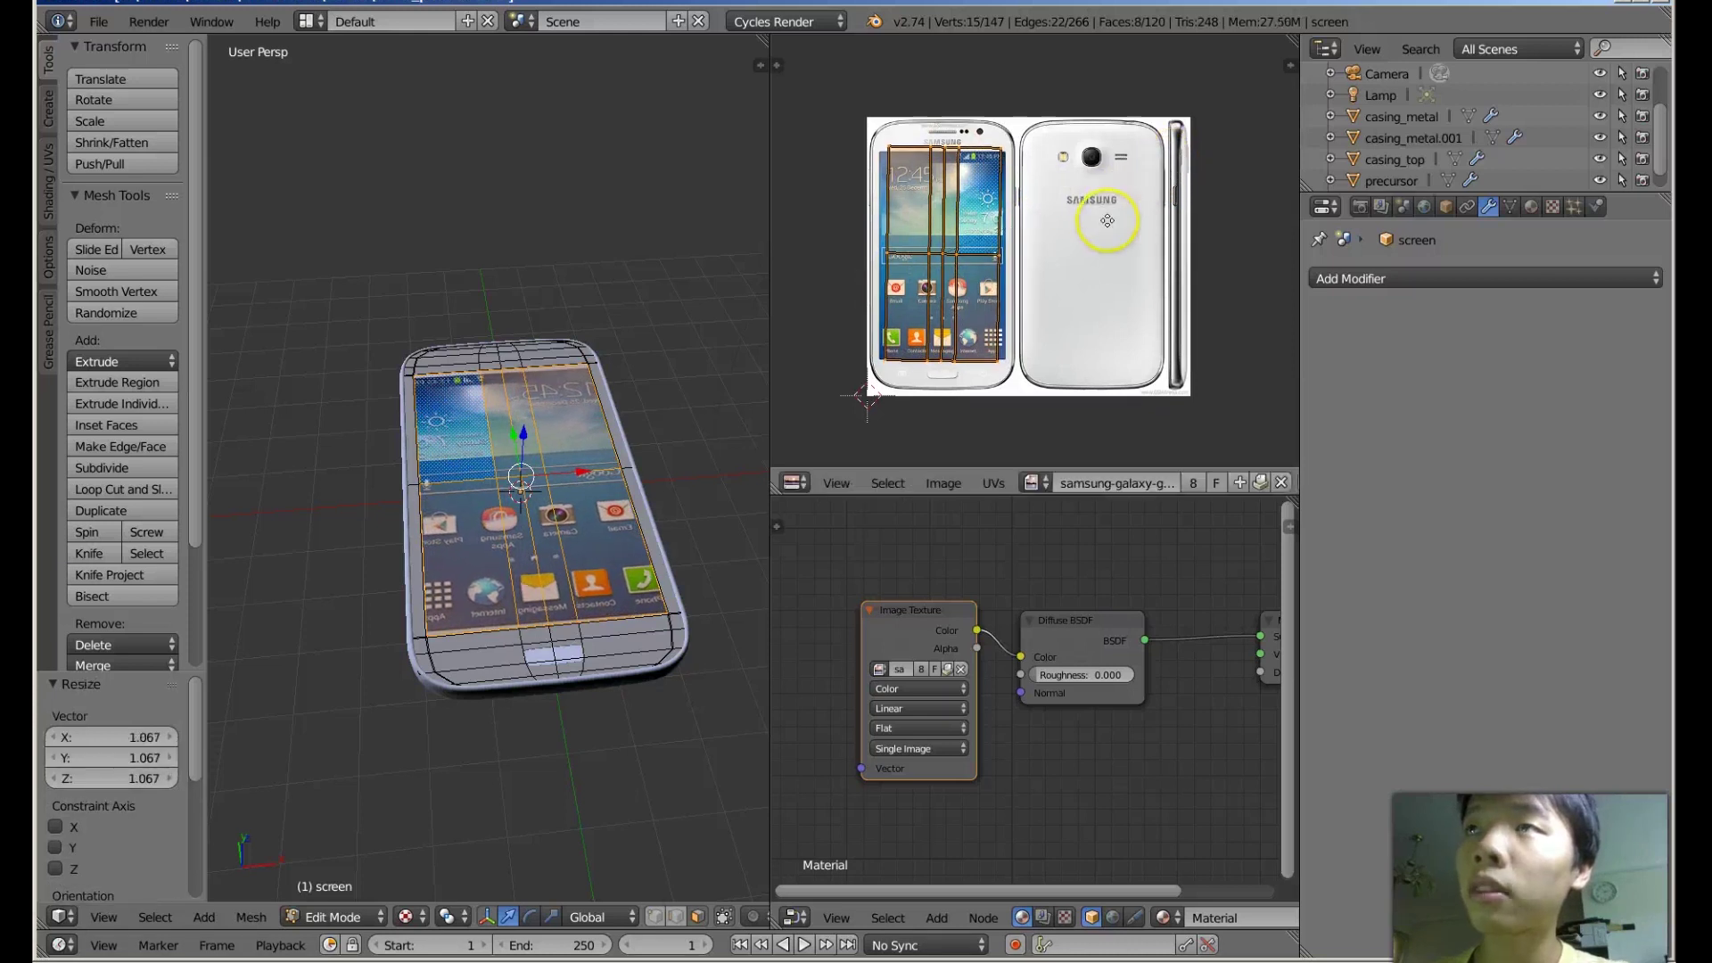
Flip and stretch the screen UVs along X by -1.125 so the home screen reads correctly.
middle_click_drag(1107, 220, 1120, 222)
key("s")
key("x")
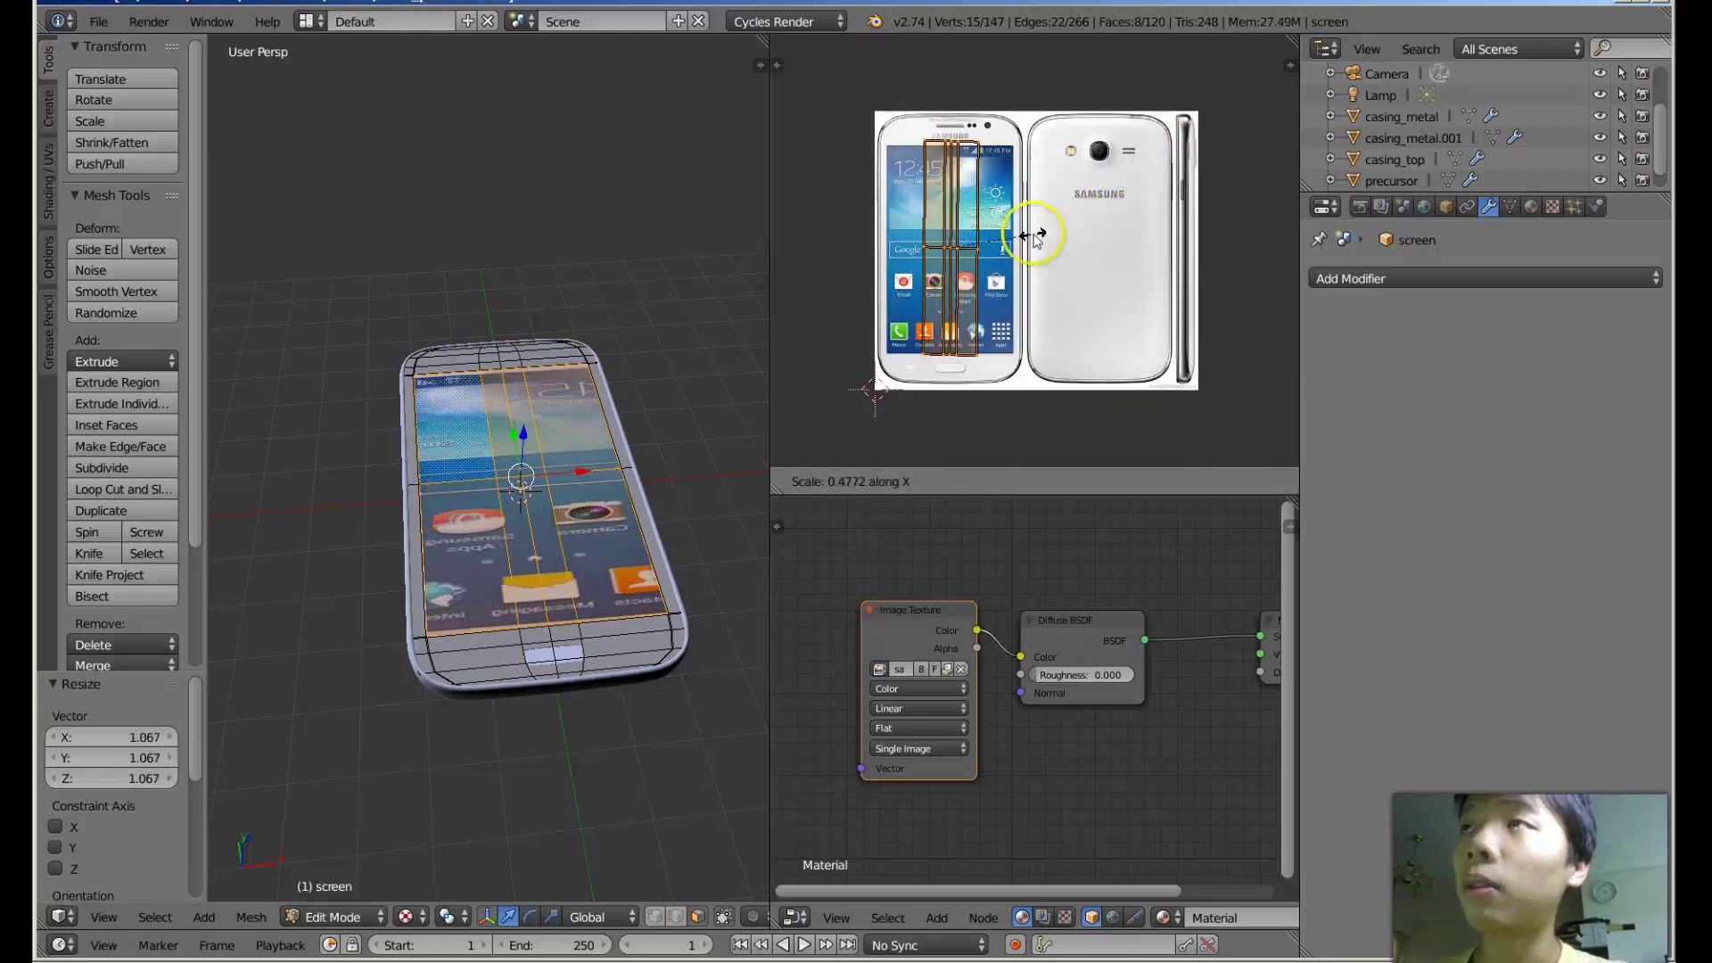
left_click(1276, 254)
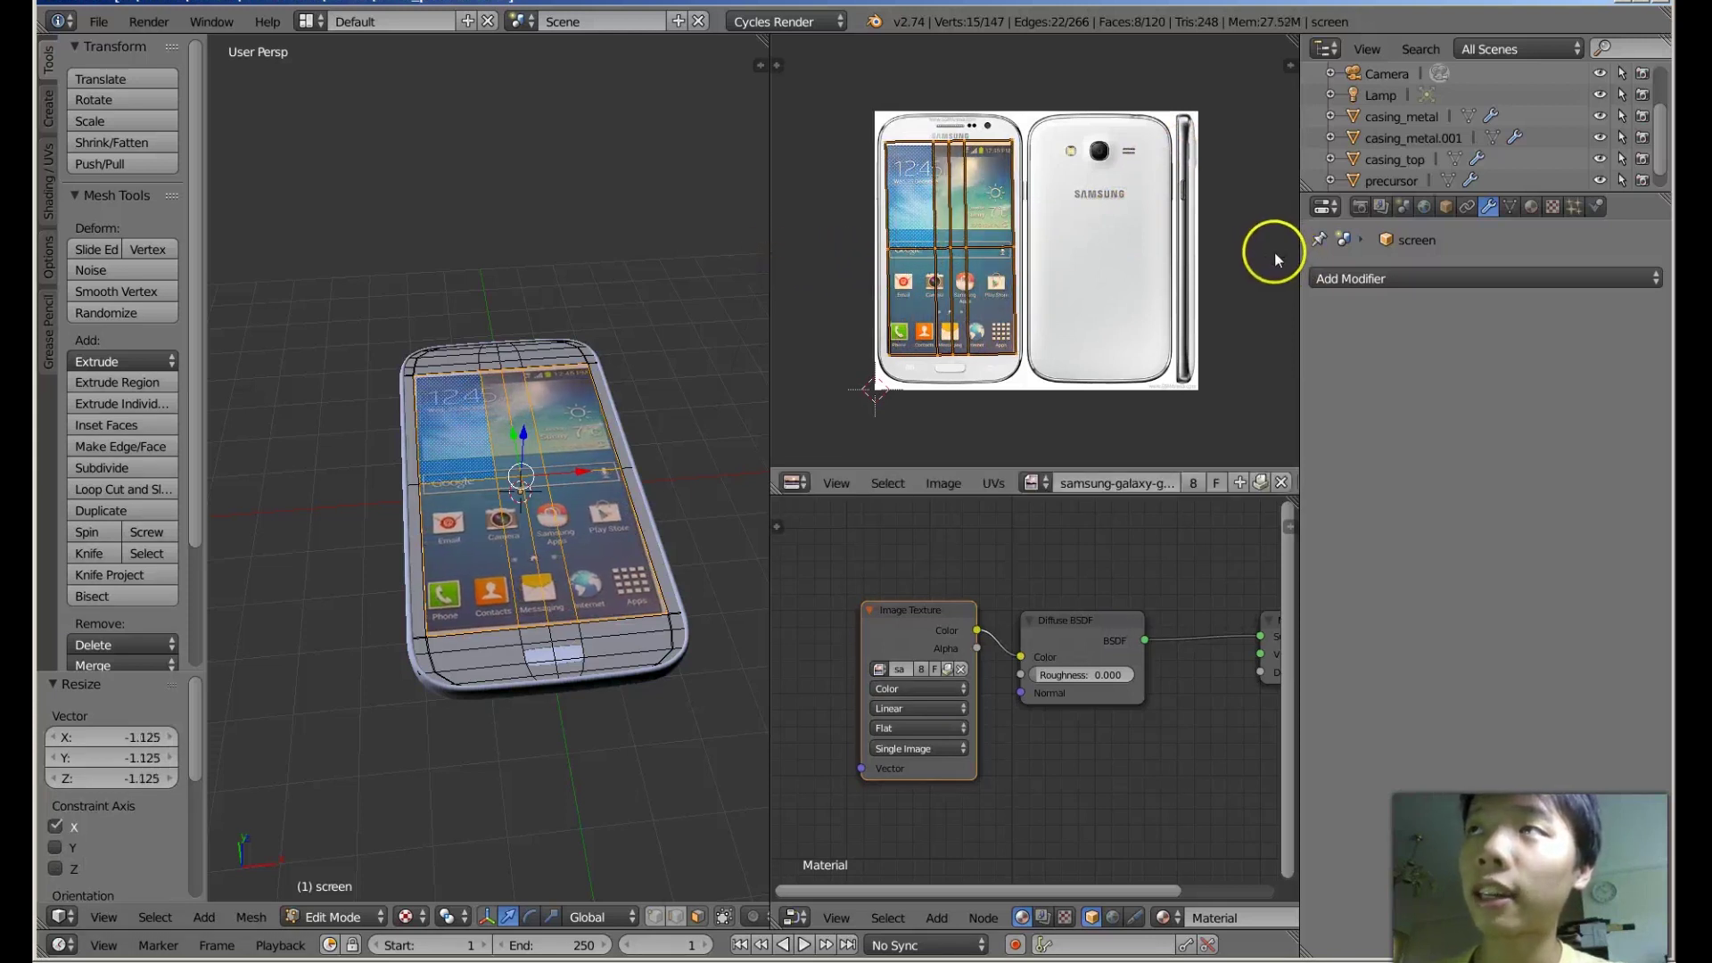
scroll(1148, 234, "up", 2)
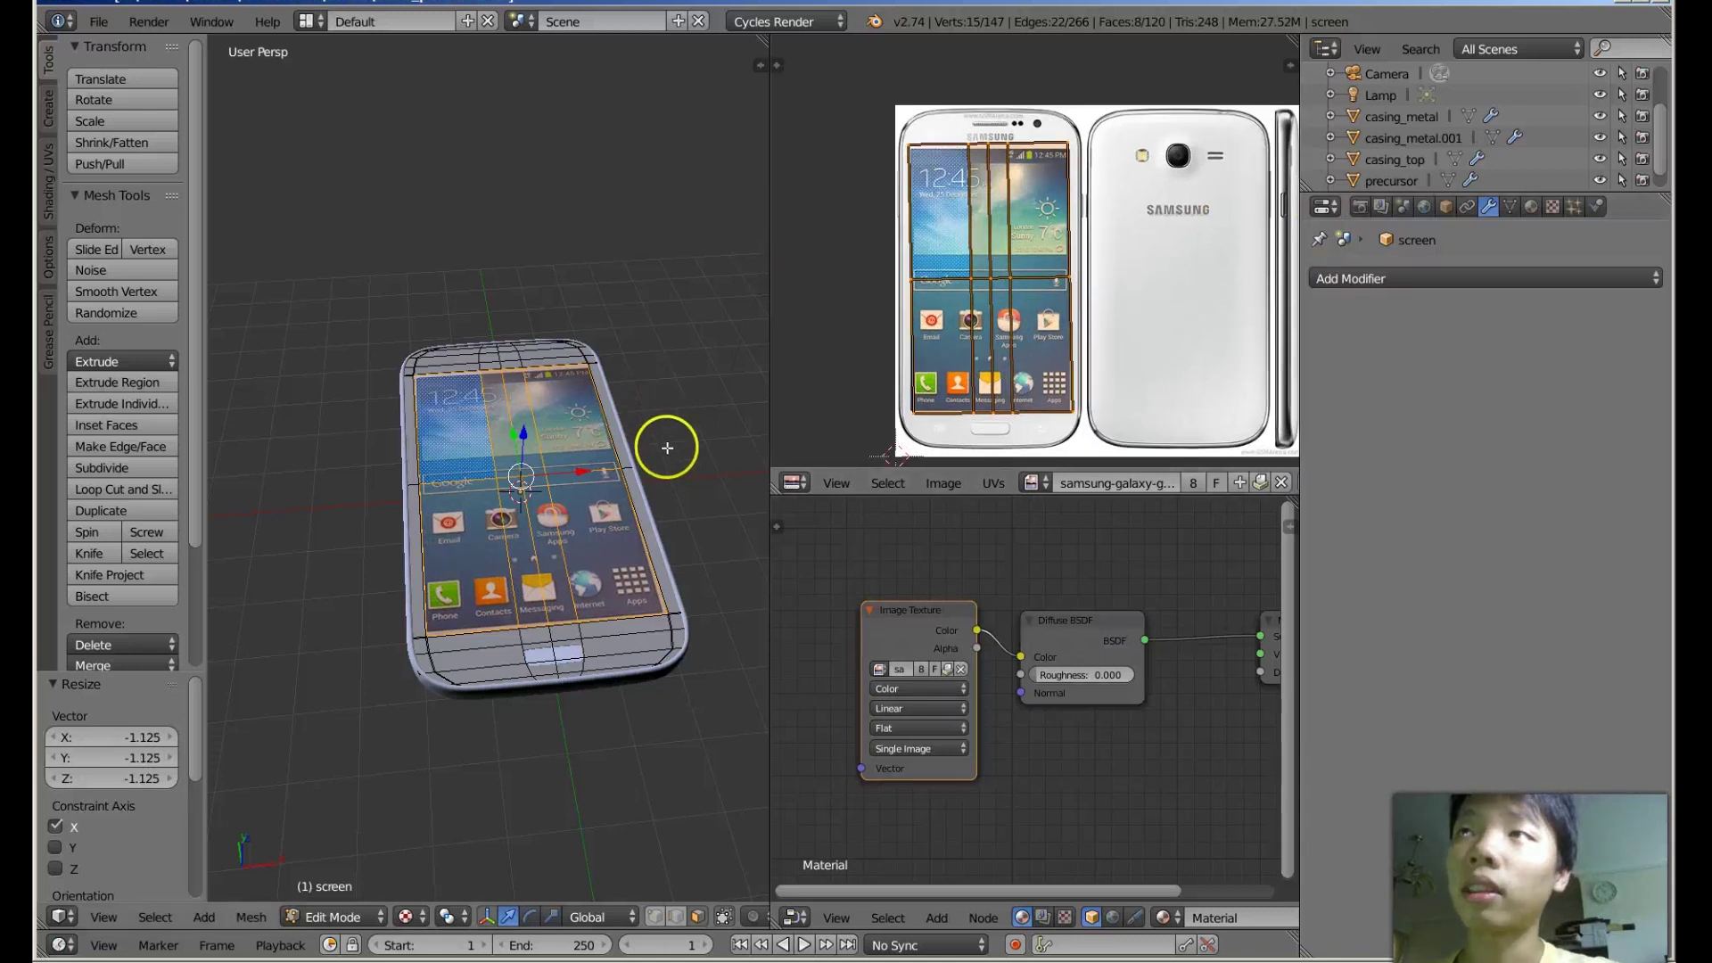
middle_click_drag(666, 443, 639, 383)
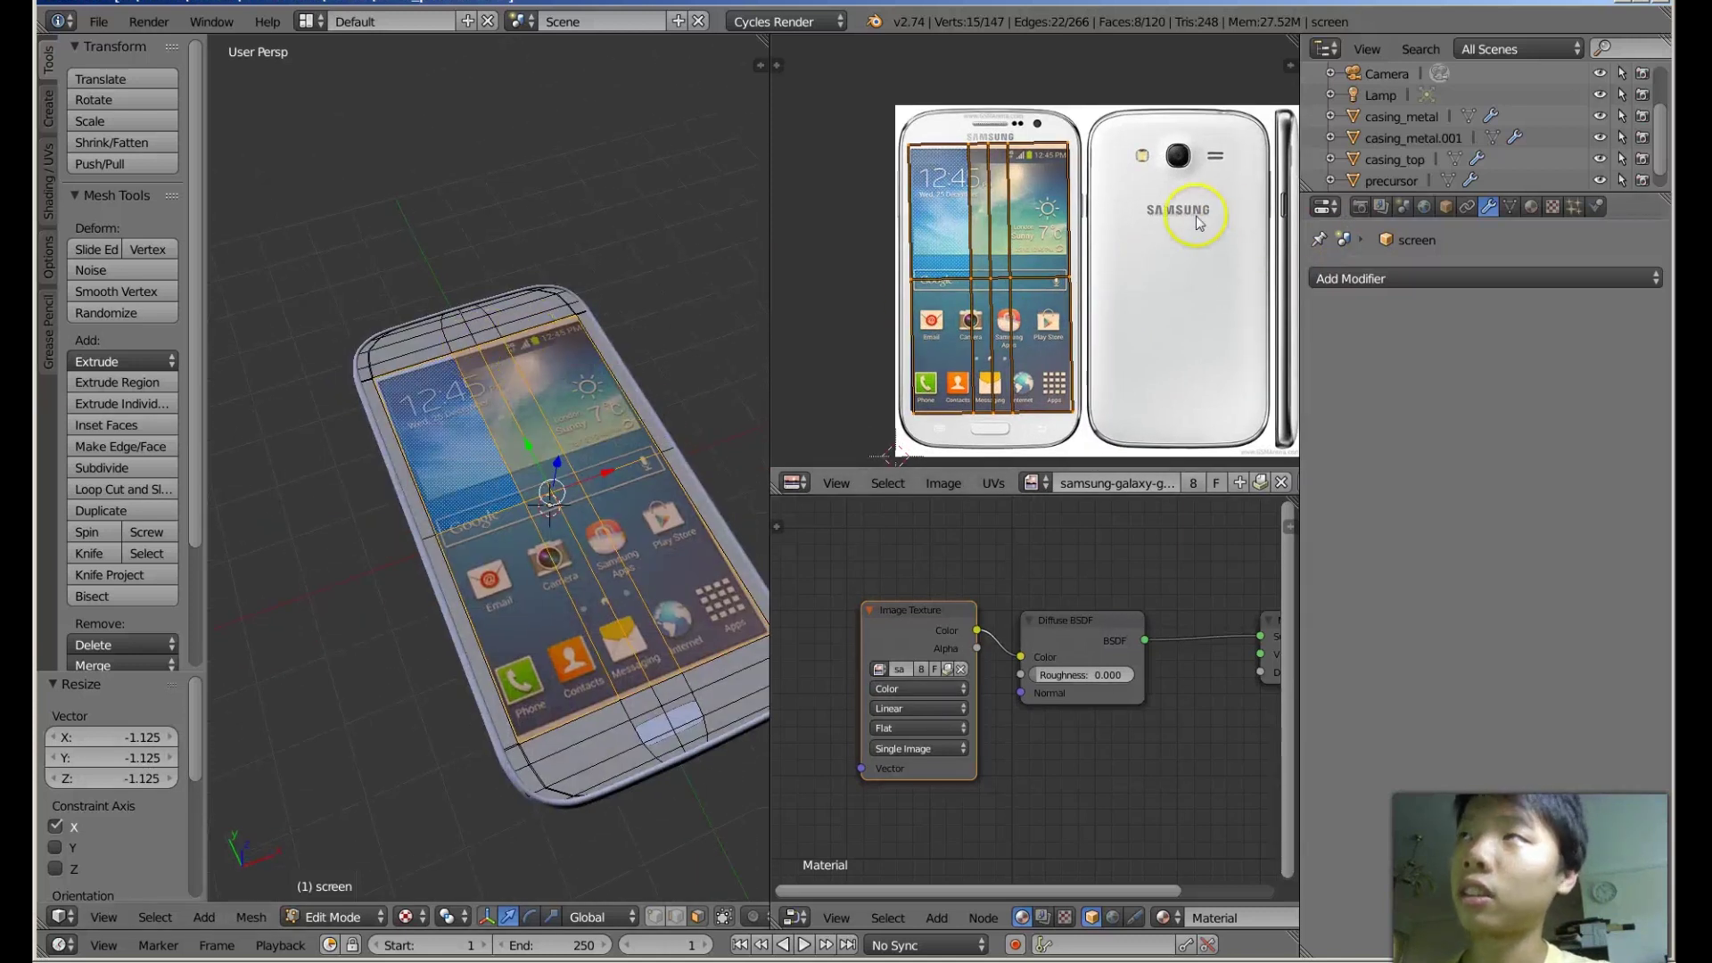
Select the top UV points and nudge them slightly down to match the screen's top edge.
right_click(1002, 143)
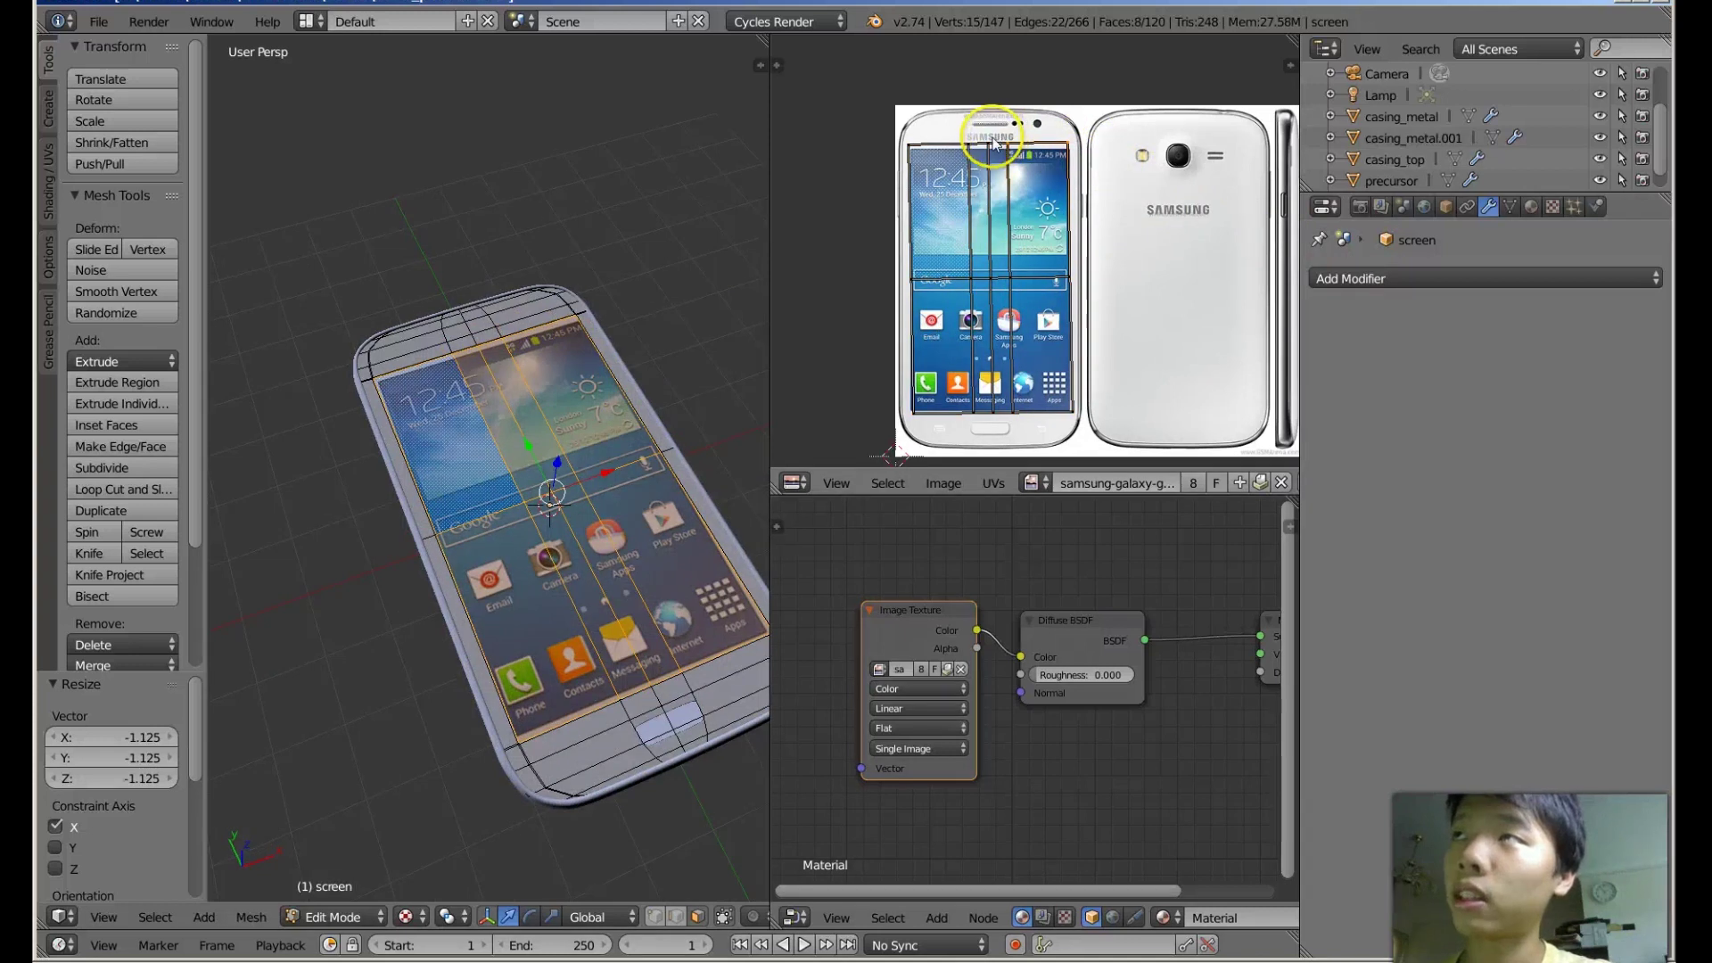
right_click(999, 163)
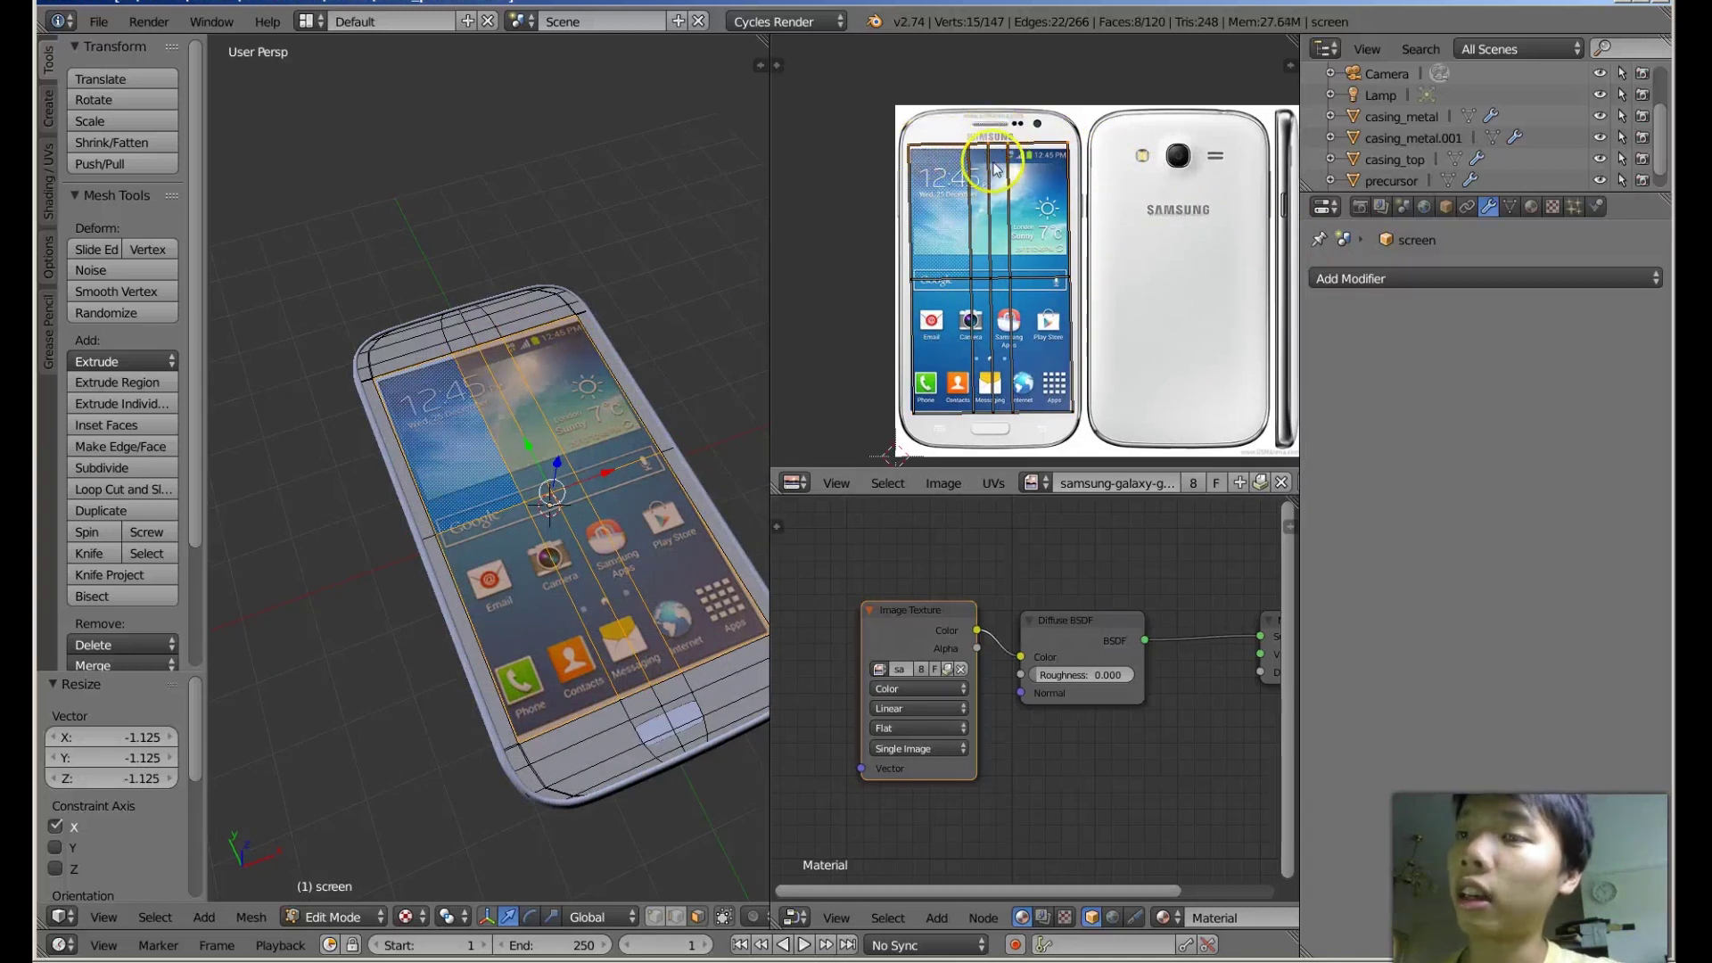
key("g")
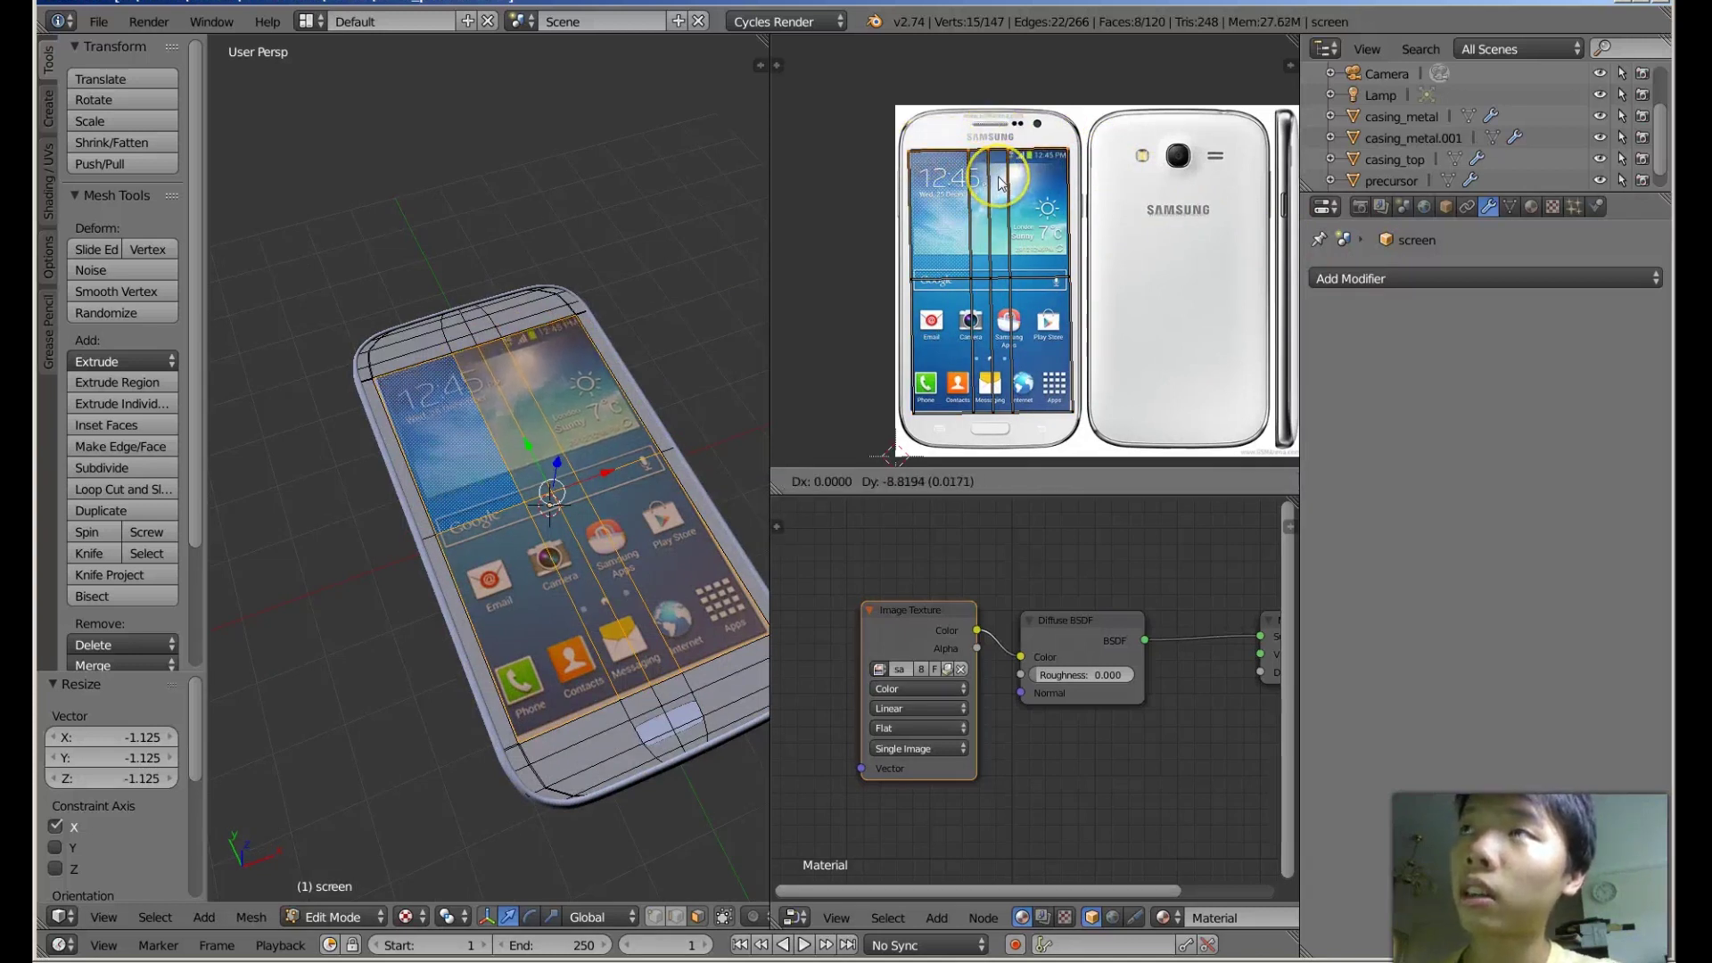
left_click(1000, 182)
Move casing_metal and then the screen object vertically along Z.
key("Tab")
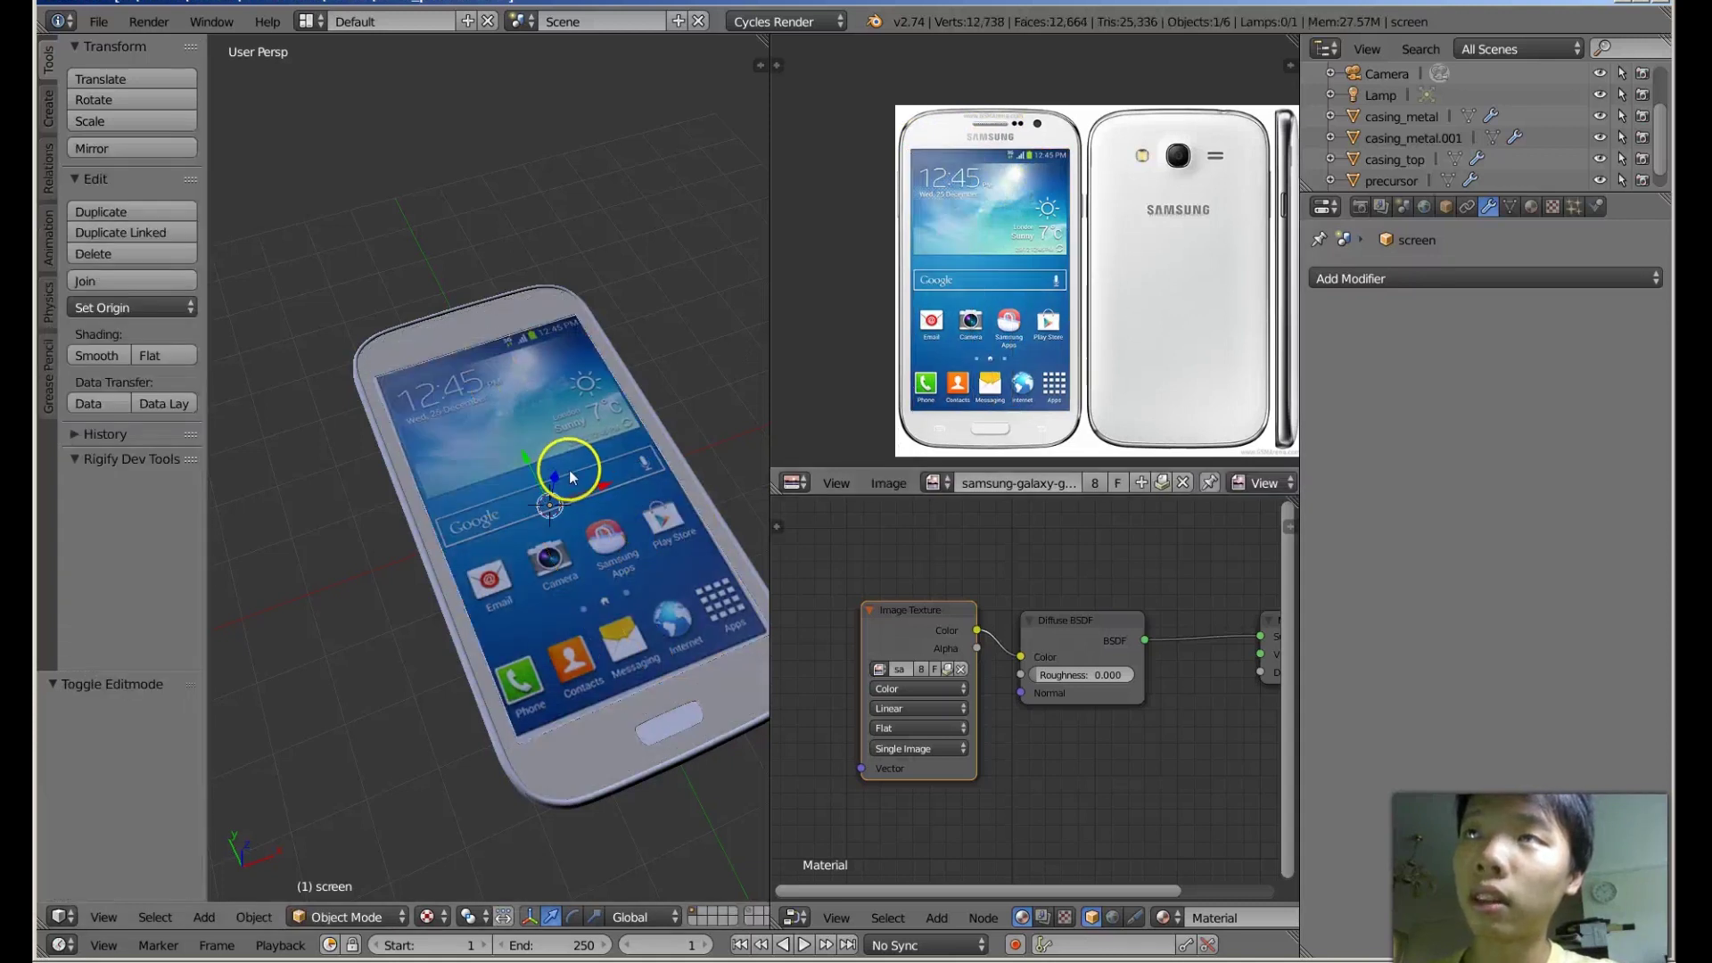
right_click(569, 472)
key("g")
key("z")
left_click(568, 448)
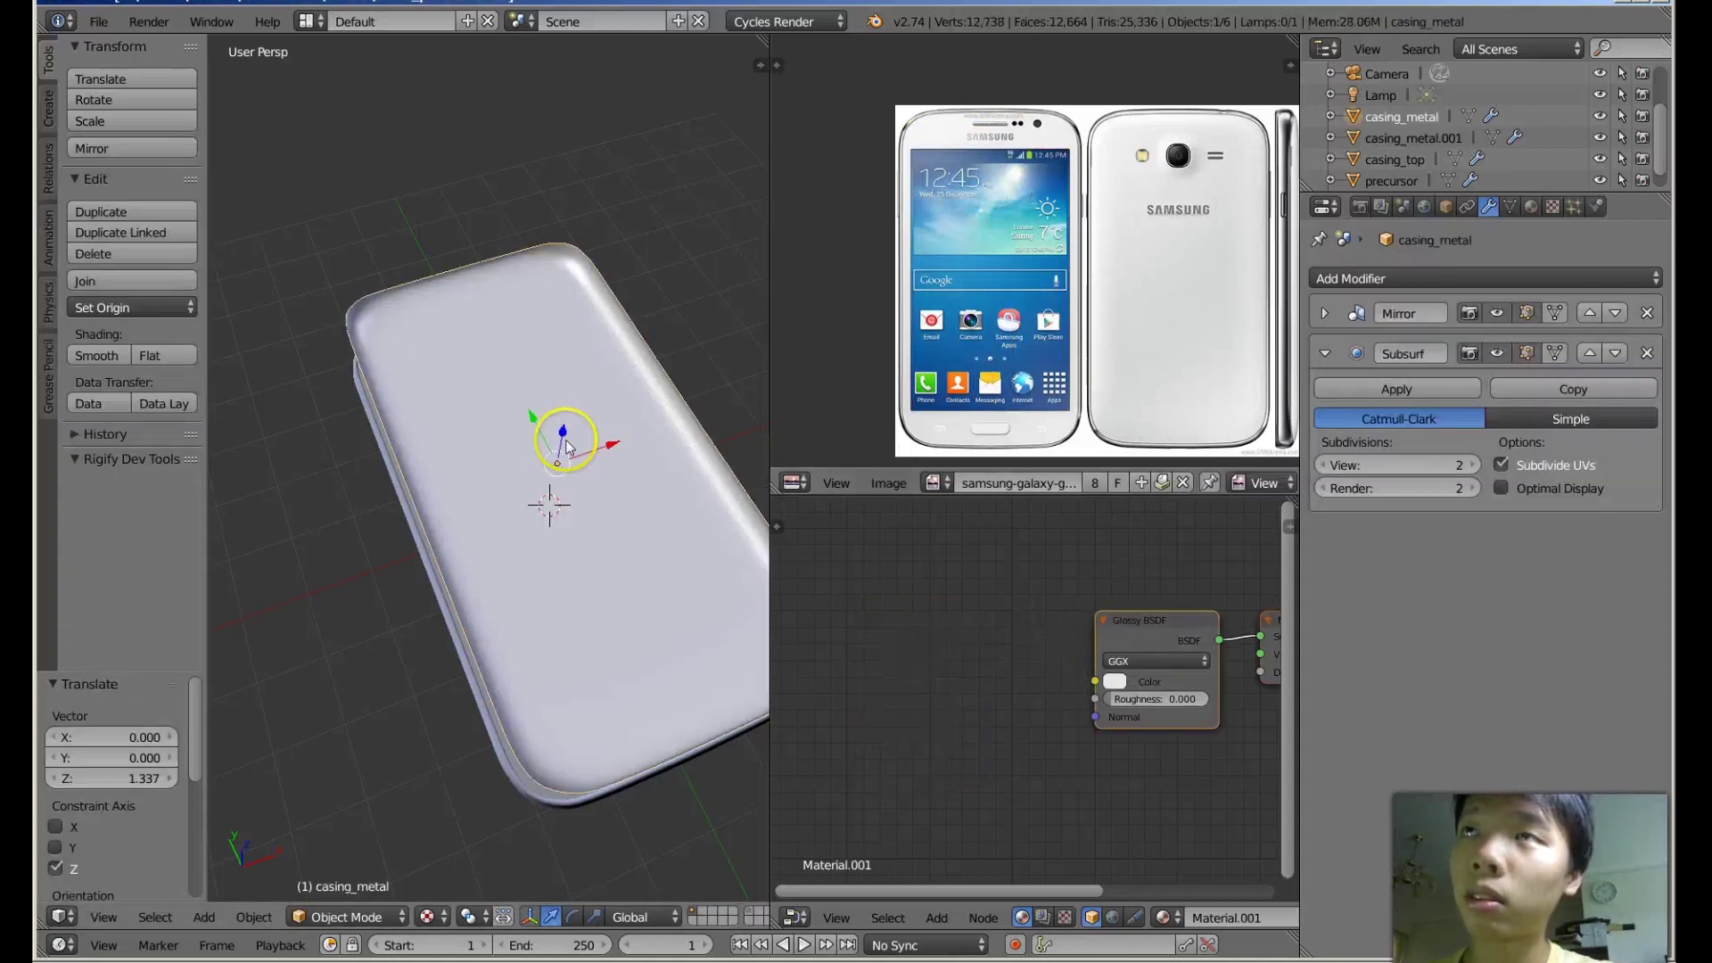
right_click(562, 468)
key("g")
key("z")
left_click(569, 382)
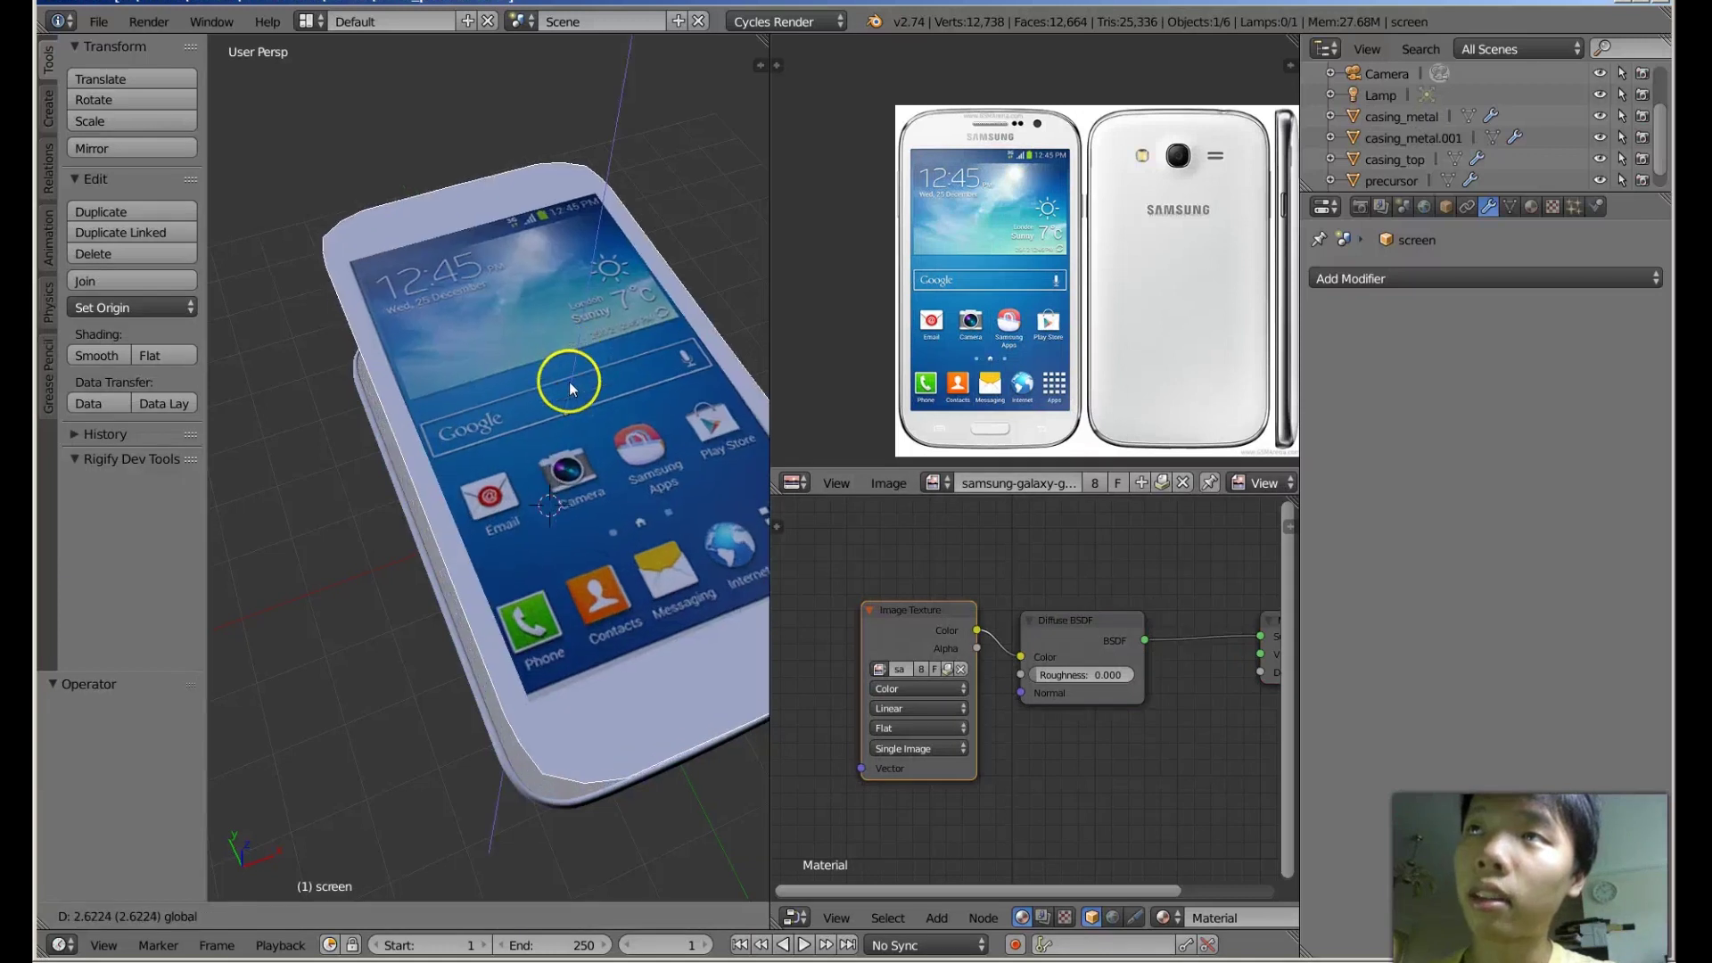
Edit the screen mesh and select a face near the screen's bottom edge.
scroll(569, 382, "down", 5)
key("Tab")
scroll(612, 352, "up", 6)
middle_click_drag(613, 353, 478, 344)
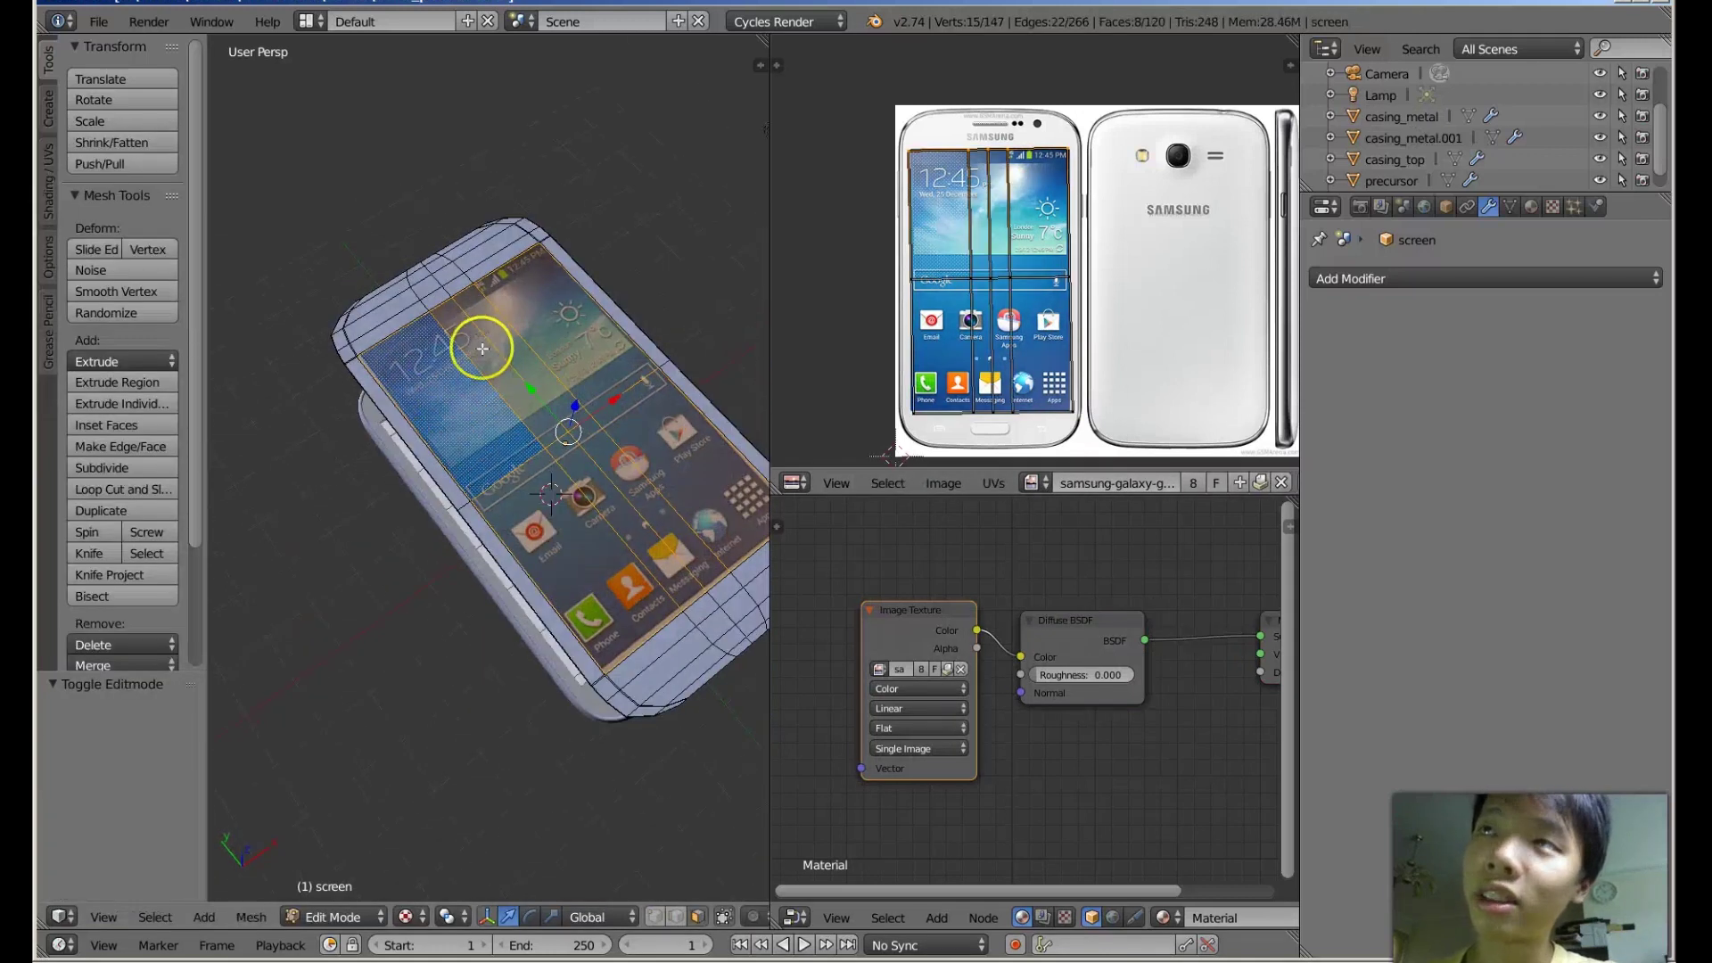
middle_click_drag(624, 493, 655, 582)
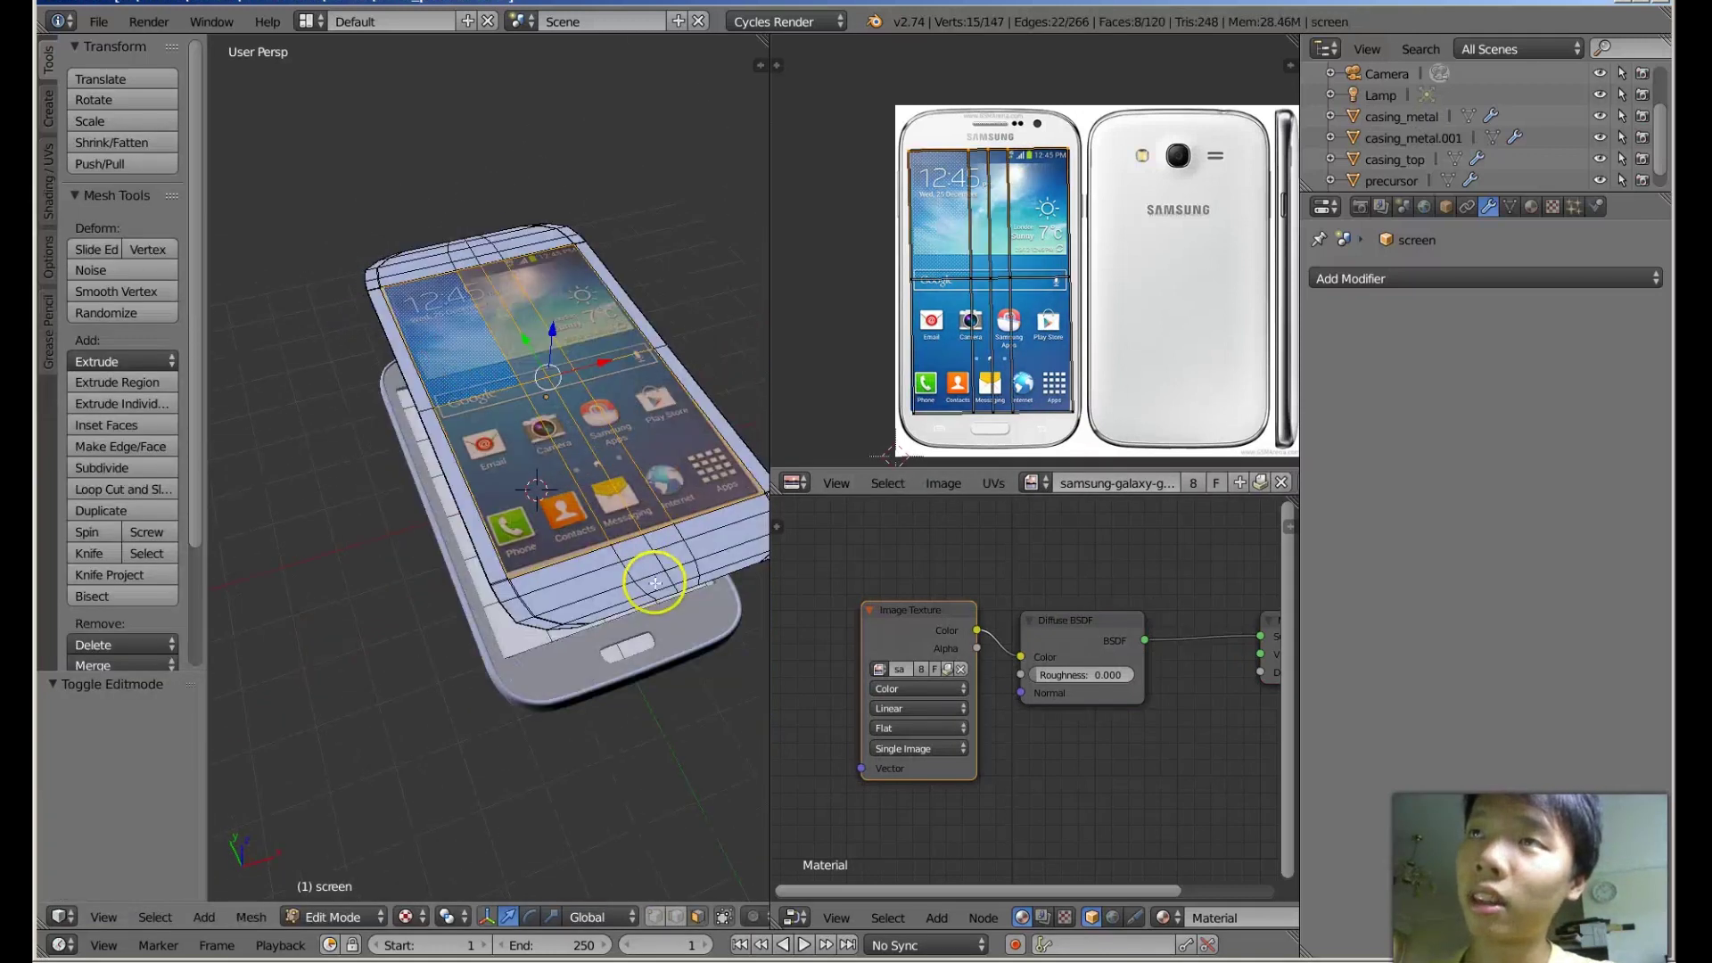
right_click(588, 560)
scroll(667, 571, "down", 3)
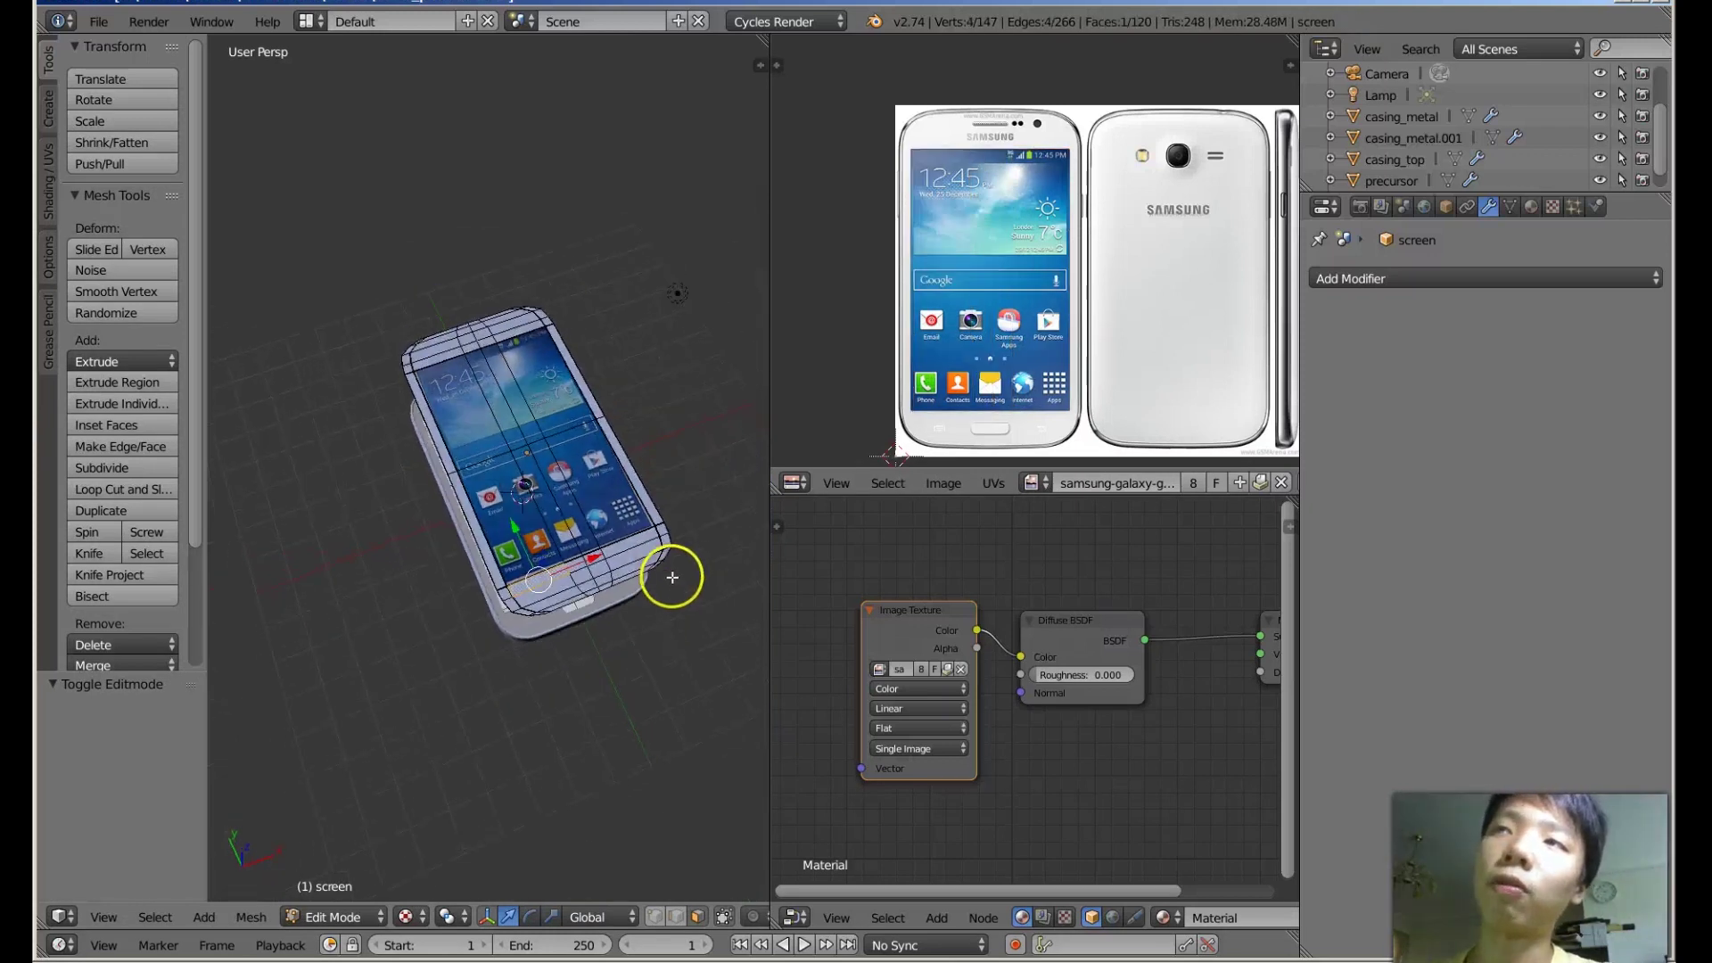
Back in Object Mode, inspect the finished phone and switch the view to orthographic.
key("Tab")
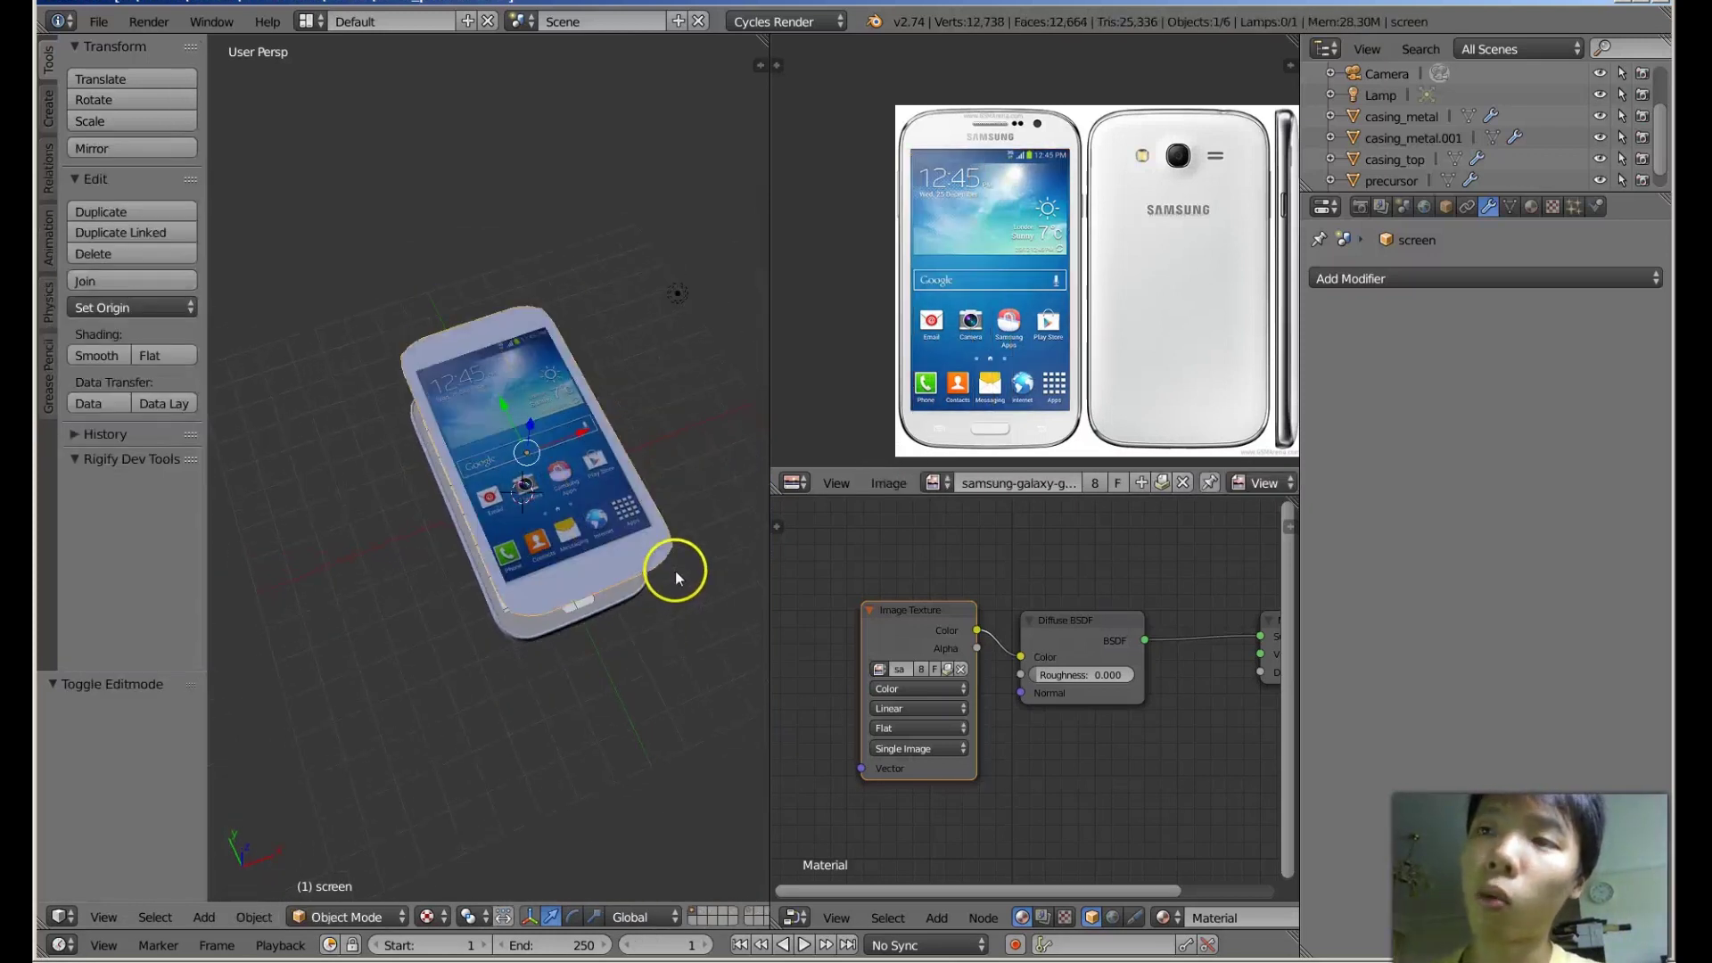
middle_click_drag(676, 570, 612, 489)
scroll(661, 533, "up", 4)
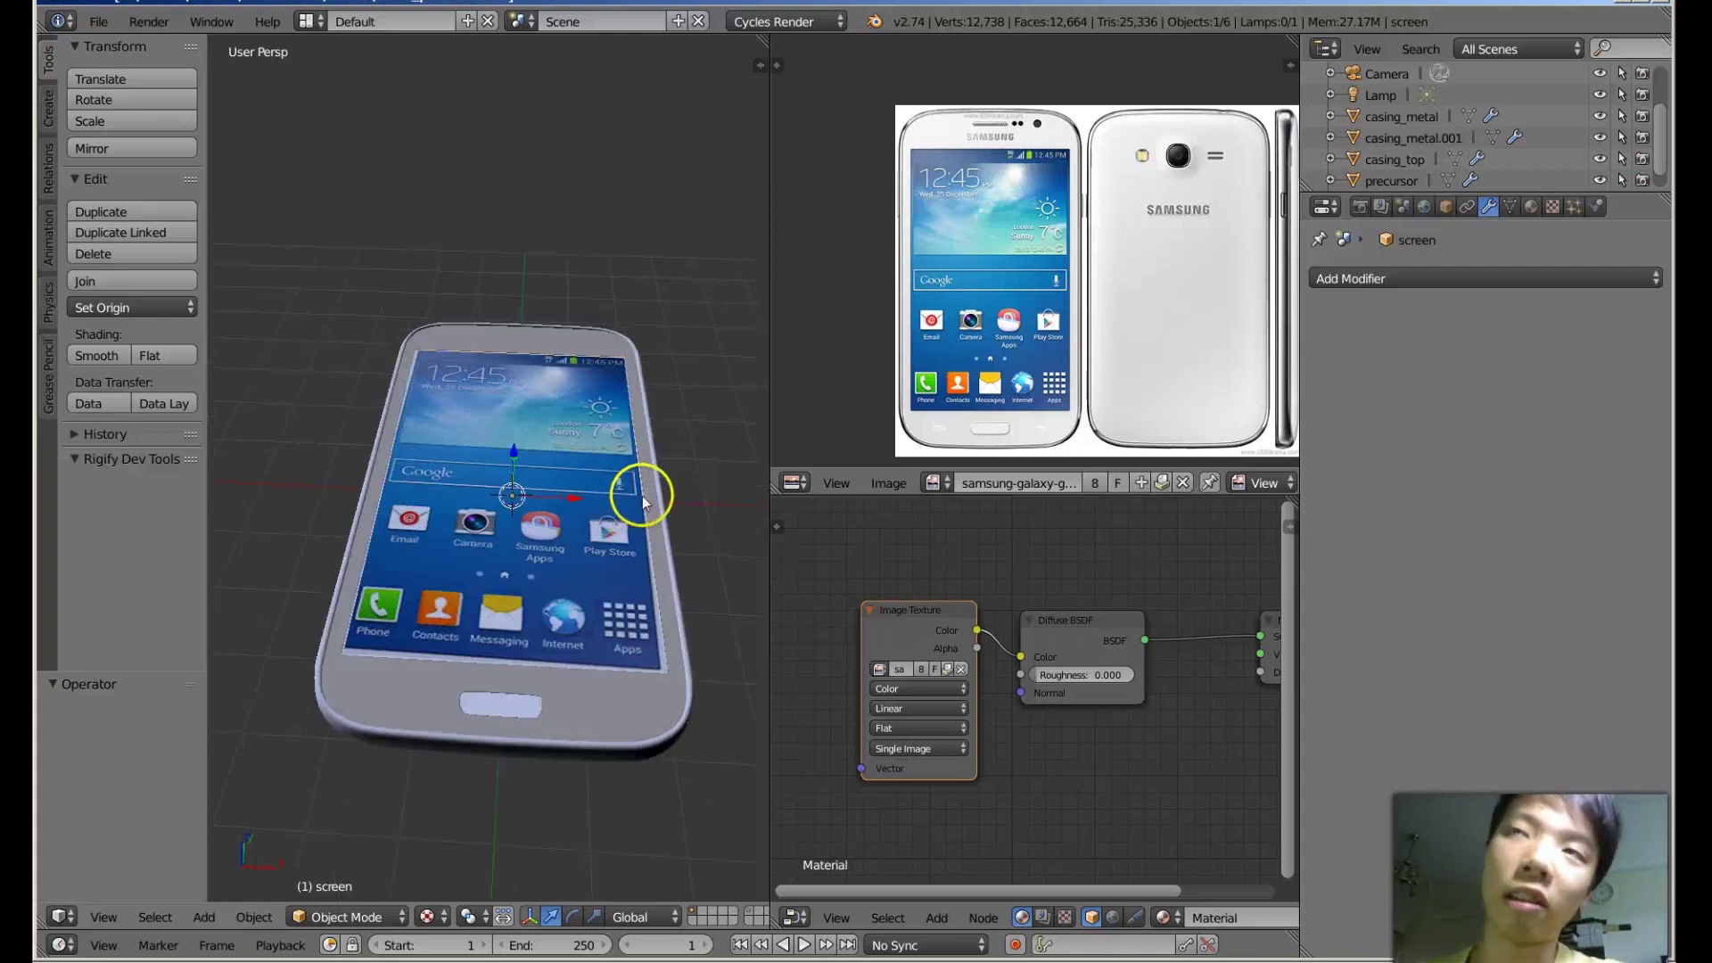
middle_click_drag(650, 558, 630, 530)
scroll(678, 528, "up", 2)
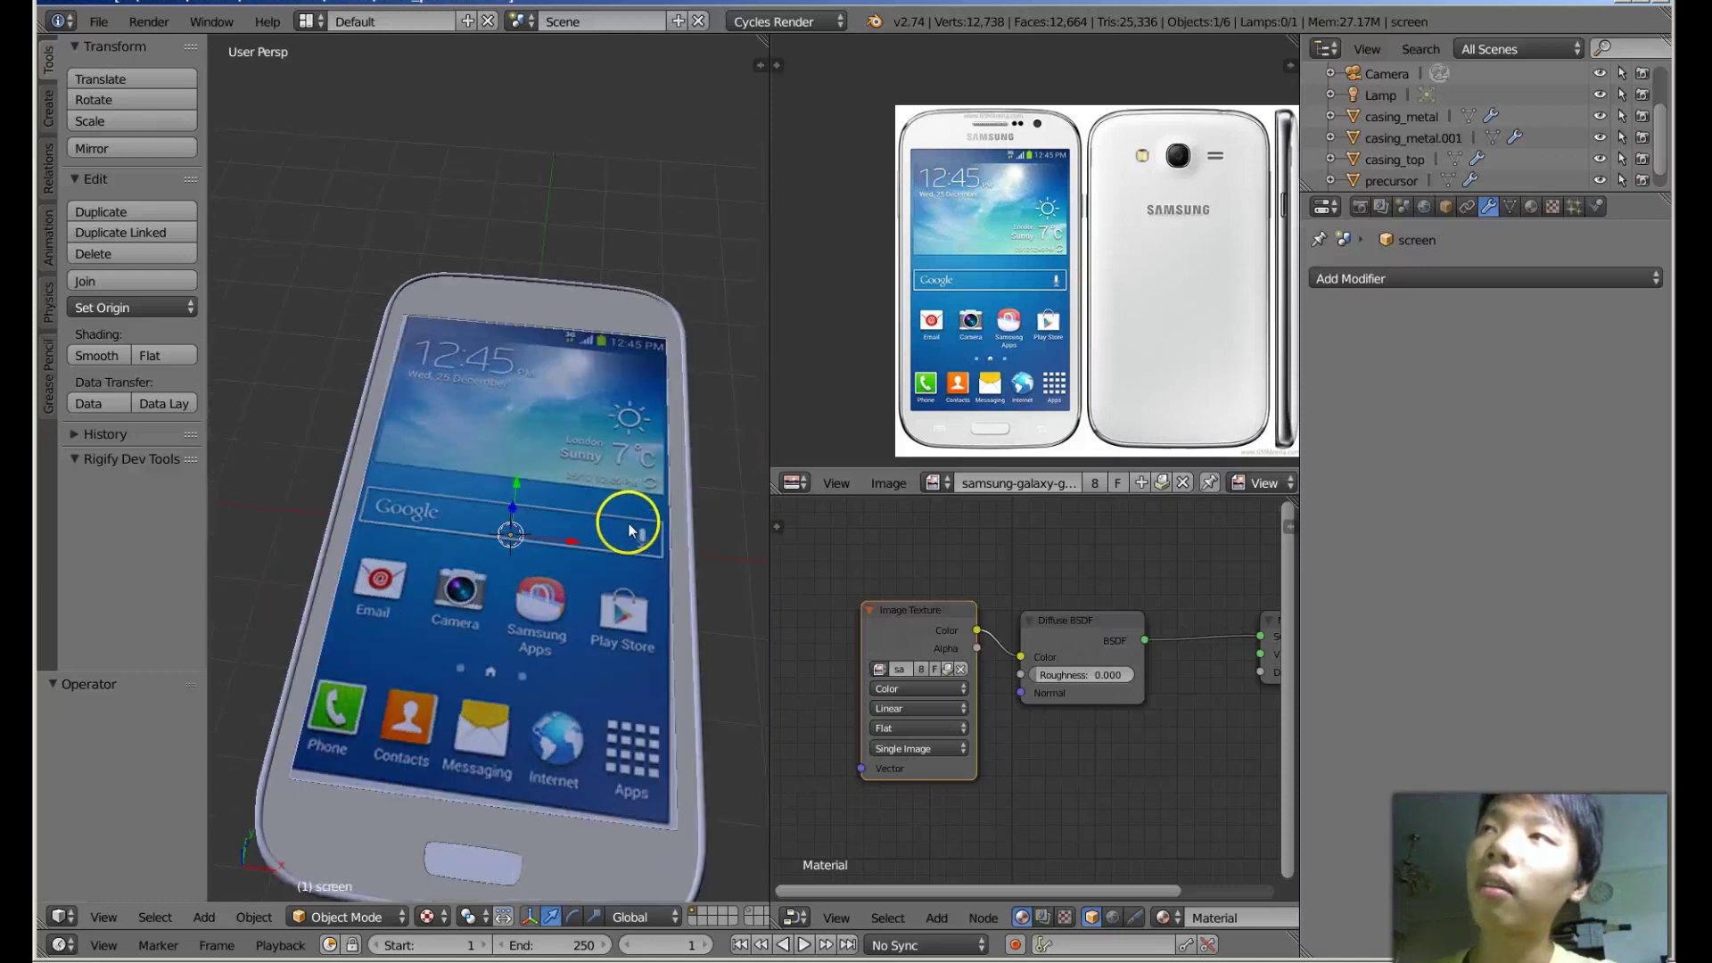
scroll(628, 514, "down", 5)
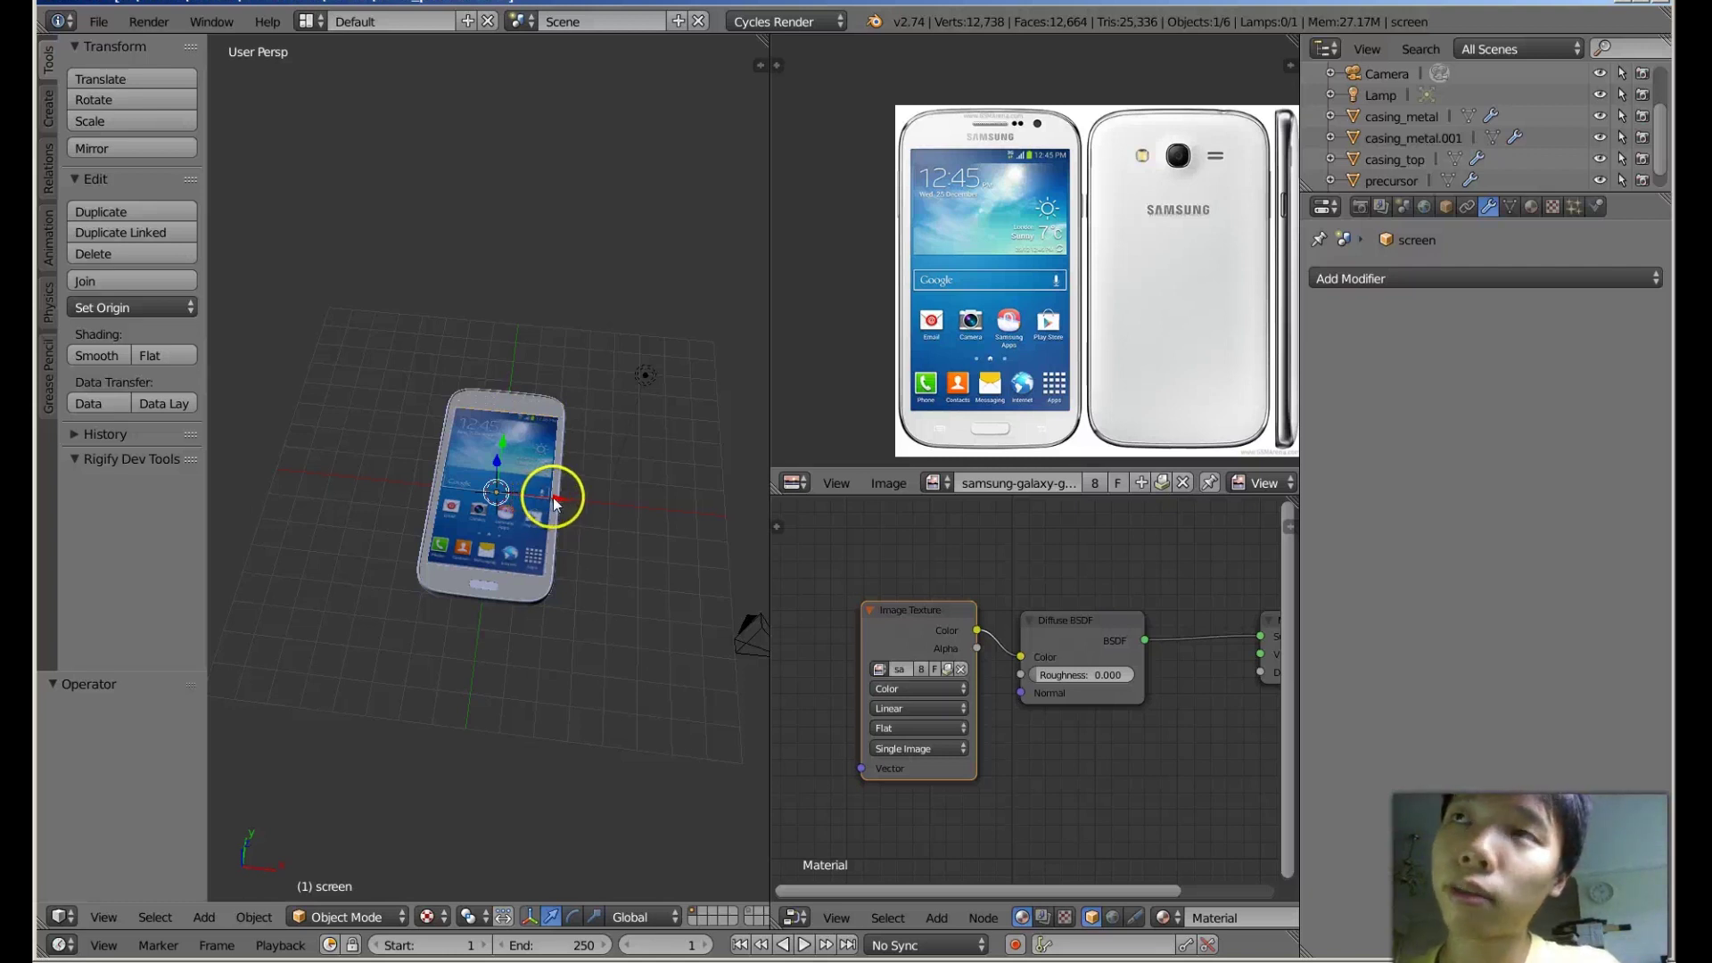
key("KP_5")
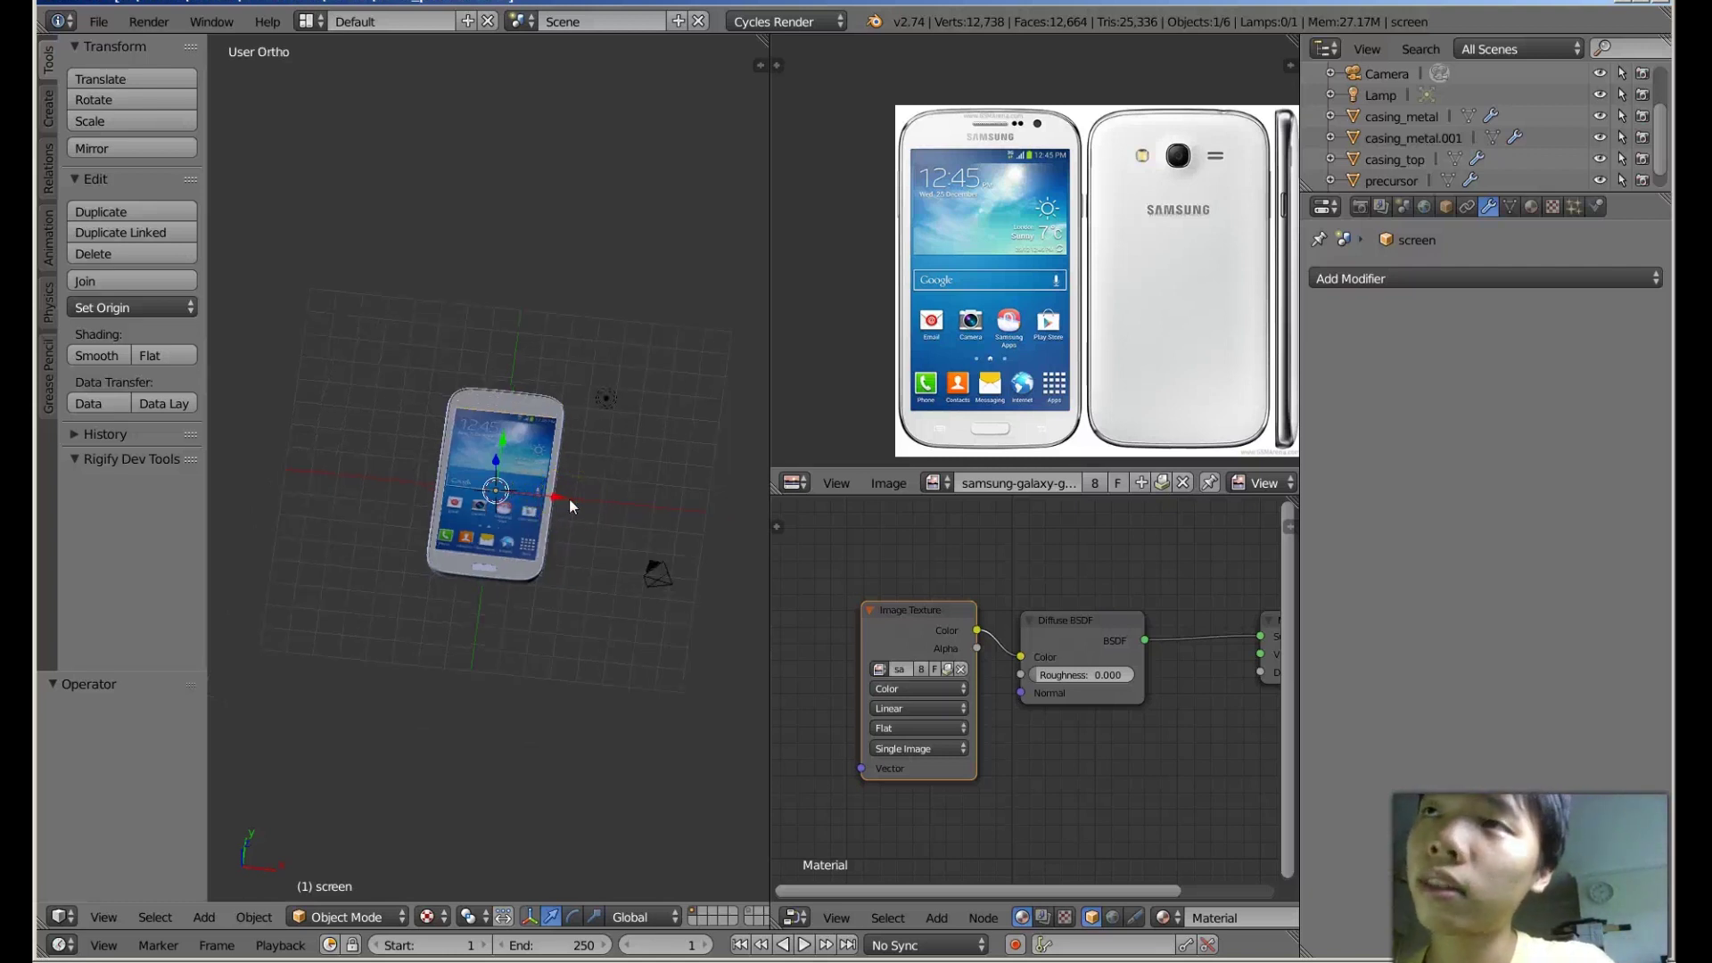
Frame the phone in top view (numpad 7), zoomed and panned over it, then toggle Edit Mode.
key("KP_7")
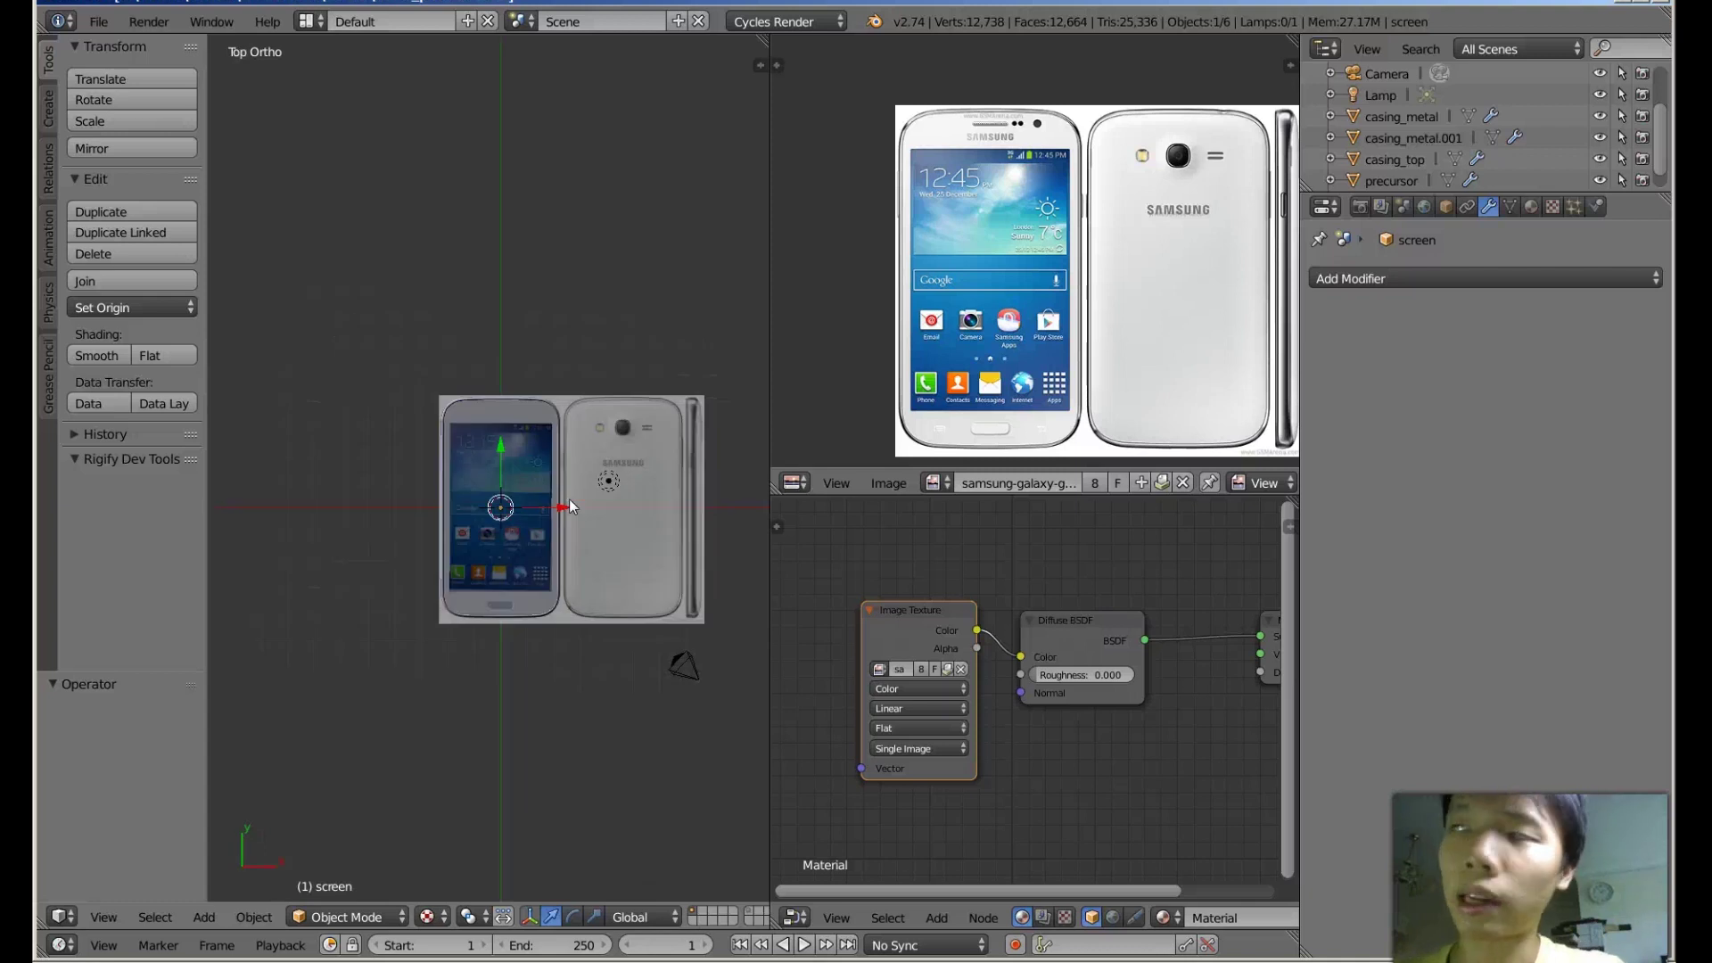
scroll(602, 470, "up", 2)
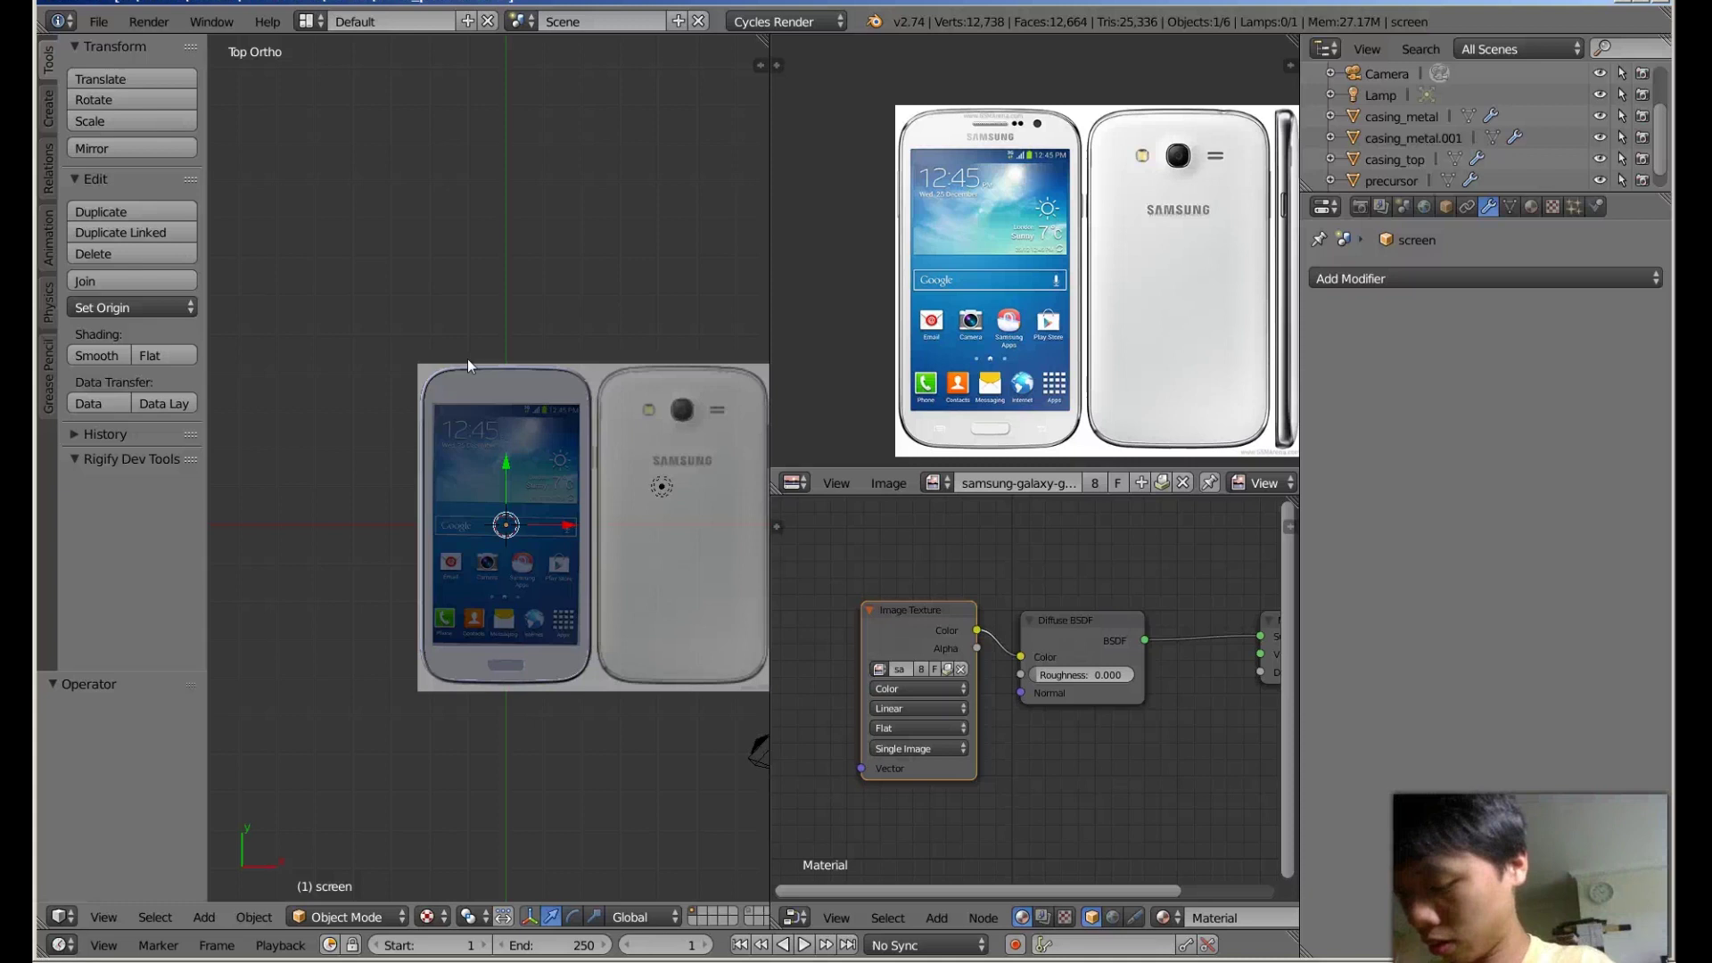
scroll(536, 375, "up", 2)
middle_click_drag(602, 384, 608, 307, "shift")
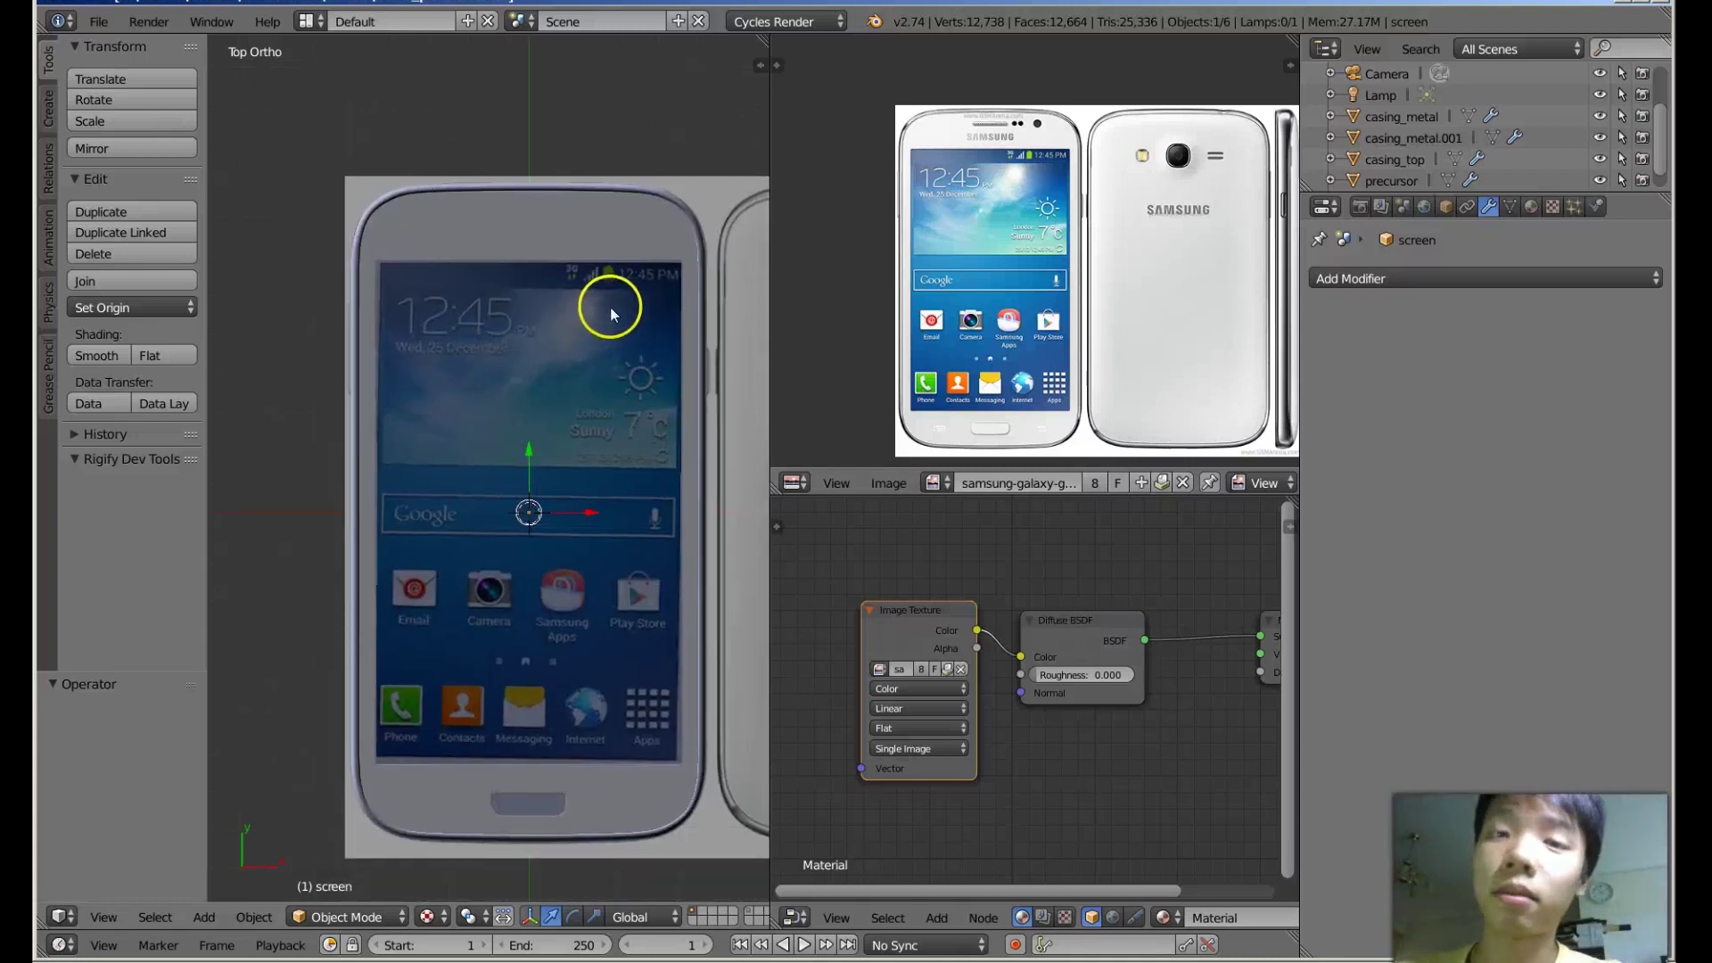
scroll(619, 356, "up", 1)
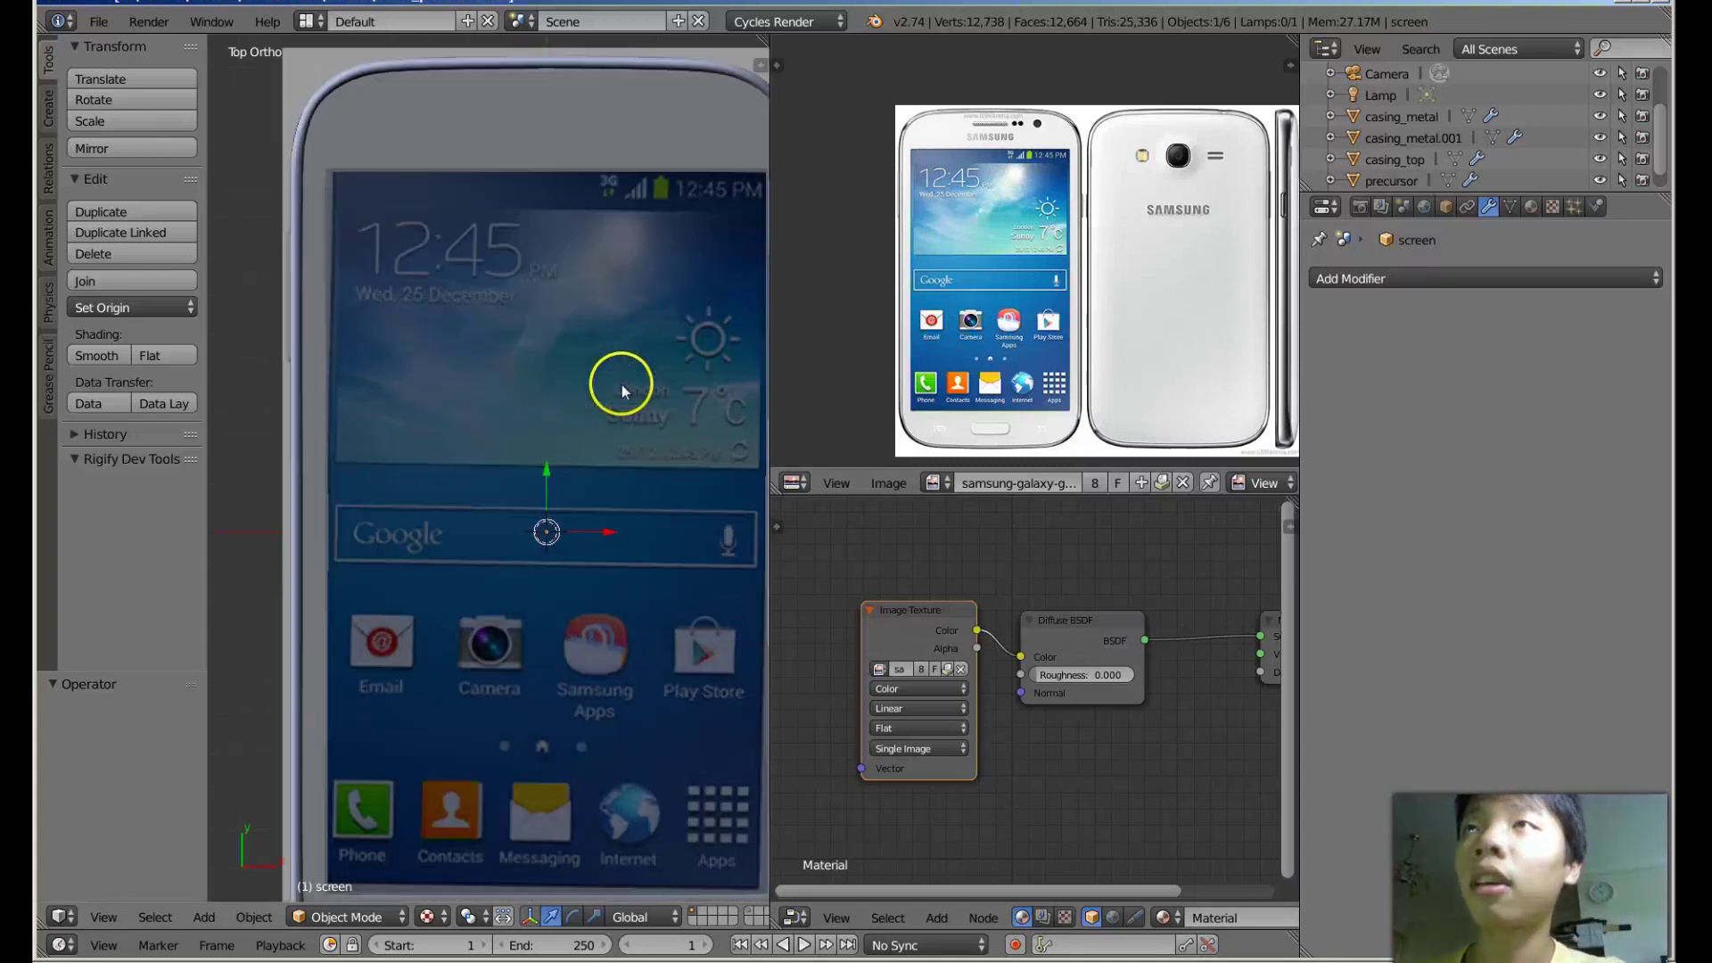
scroll(619, 384, "down", 3)
scroll(616, 361, "up", 2)
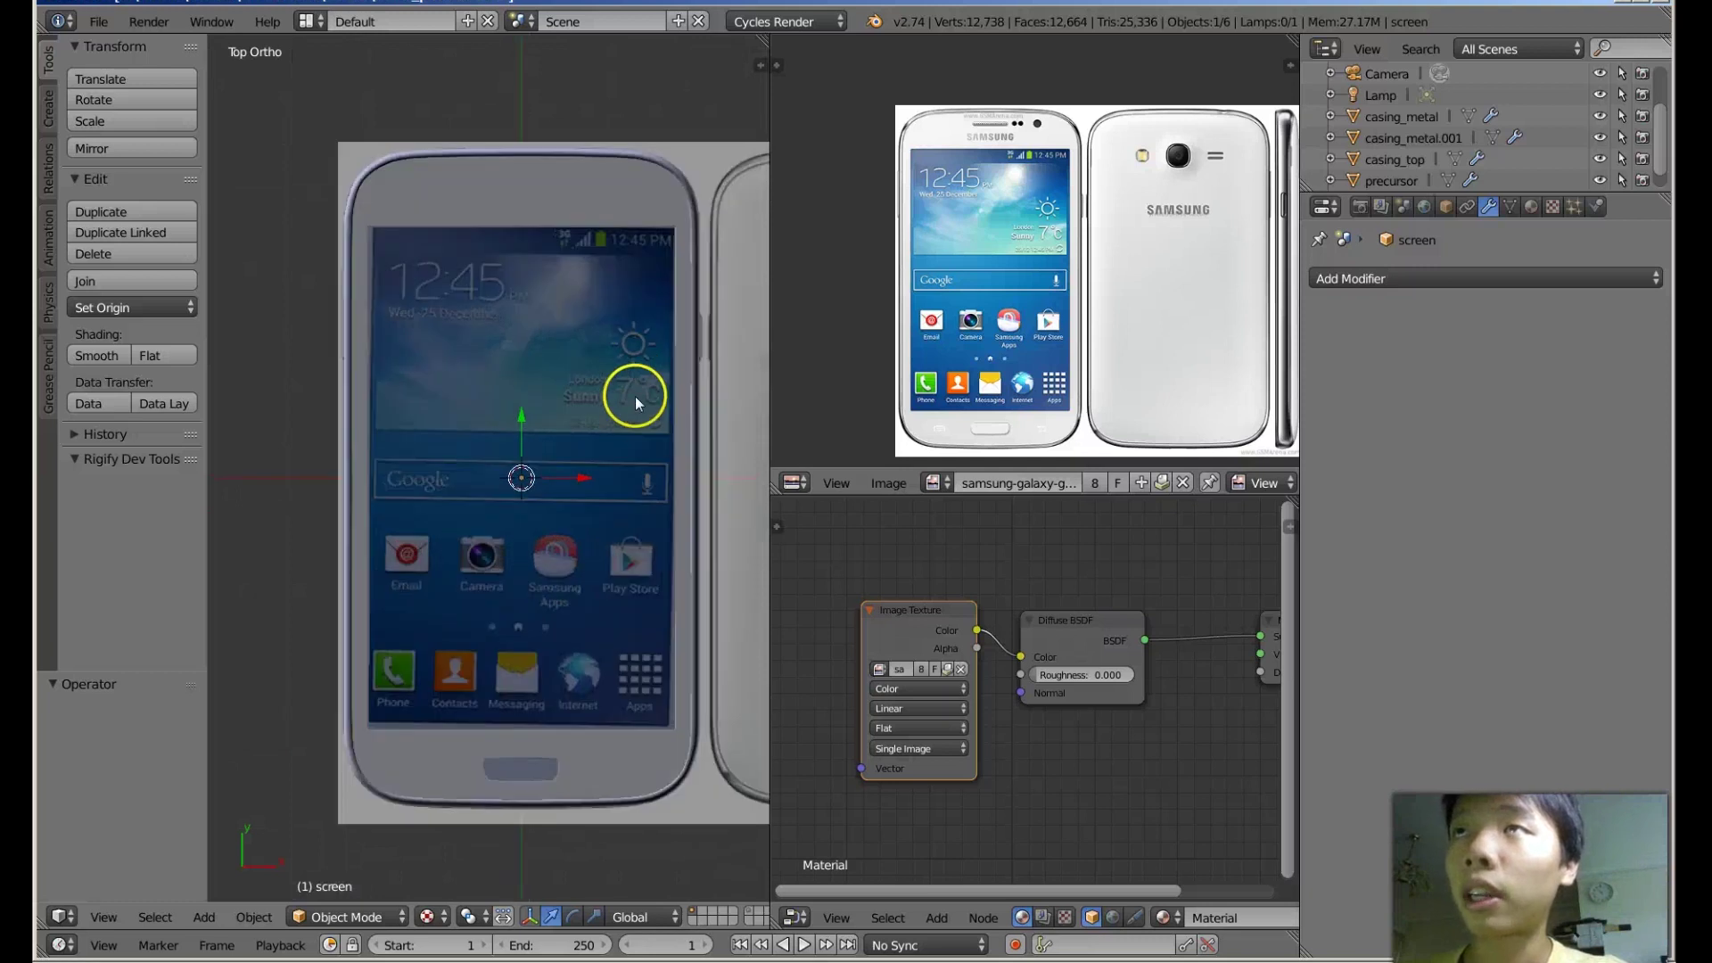
middle_click_drag(635, 396, 654, 354)
key("KP_7")
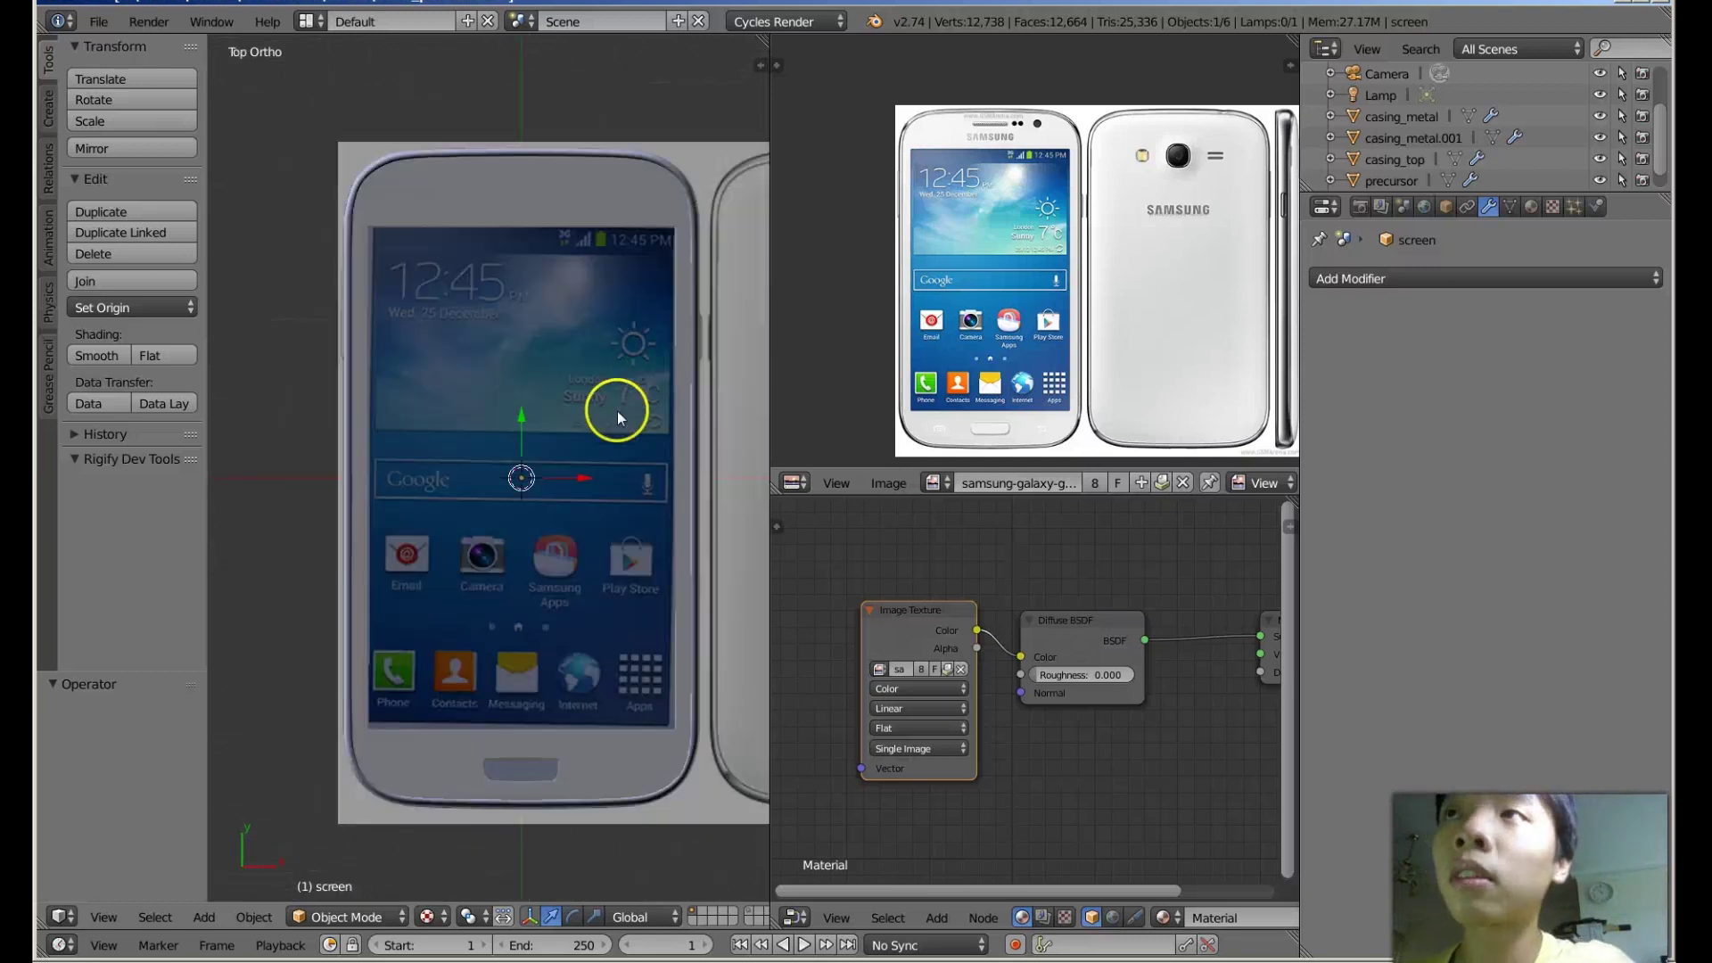
scroll(613, 402, "down", 1)
key("Tab")
key("Tab")
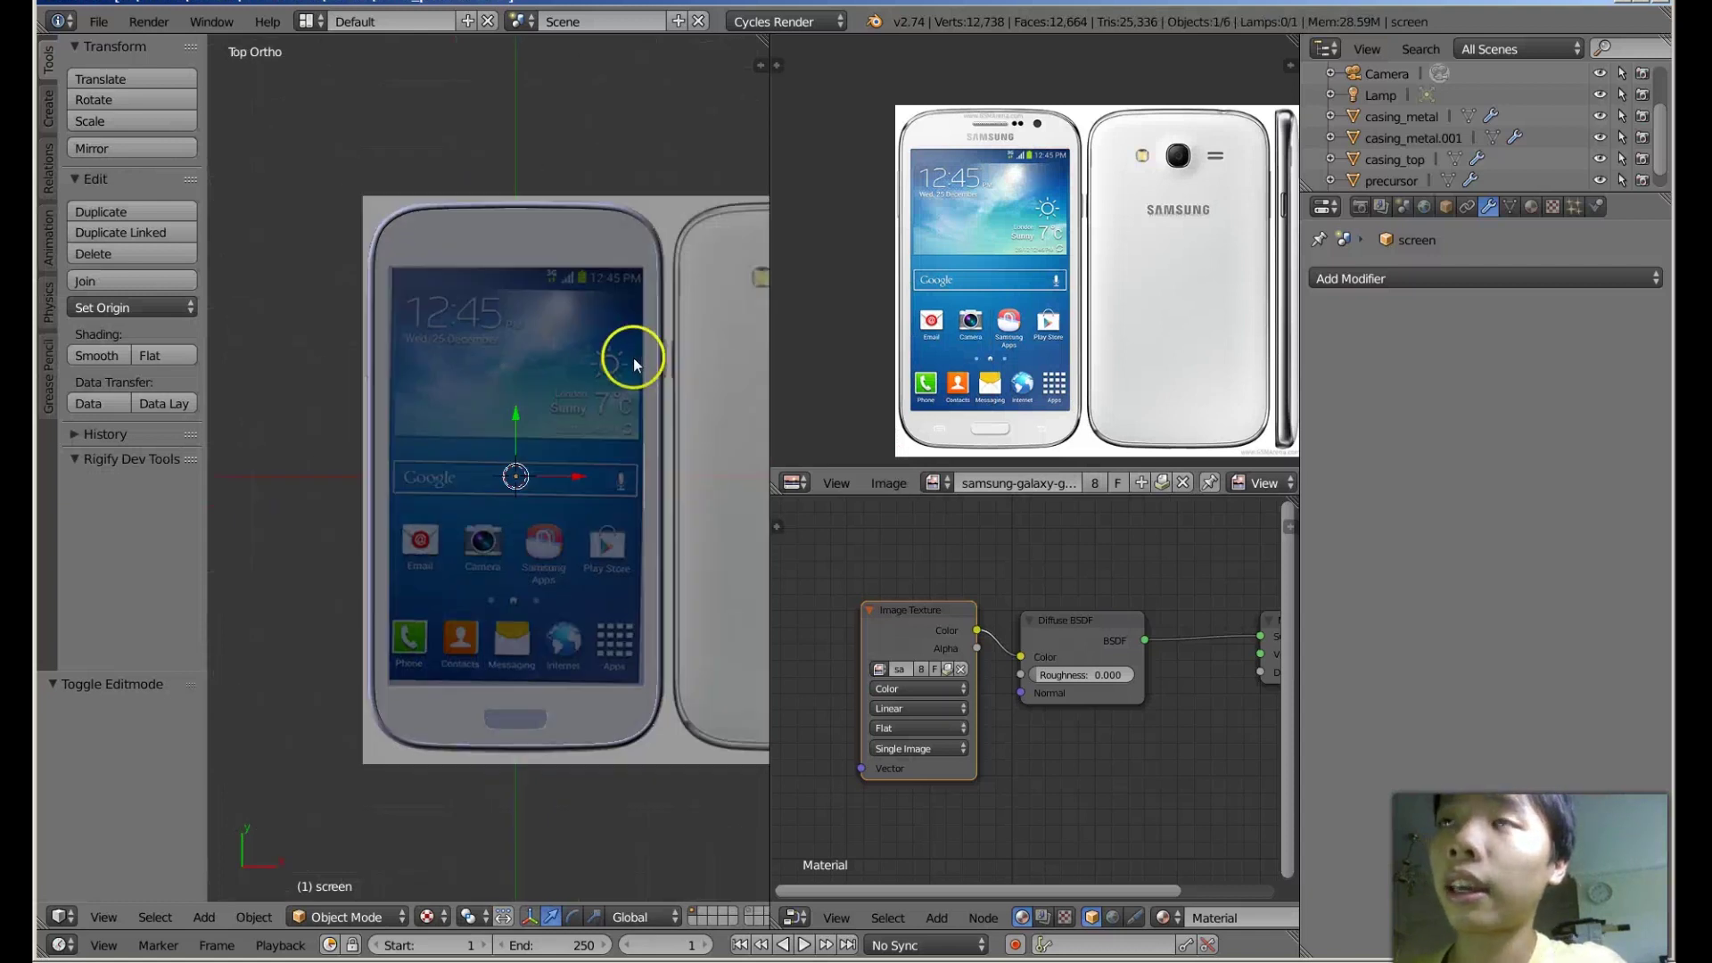
Select the metal casing, switch shading to wireframe then solid, and select the screen object.
right_click(440, 426)
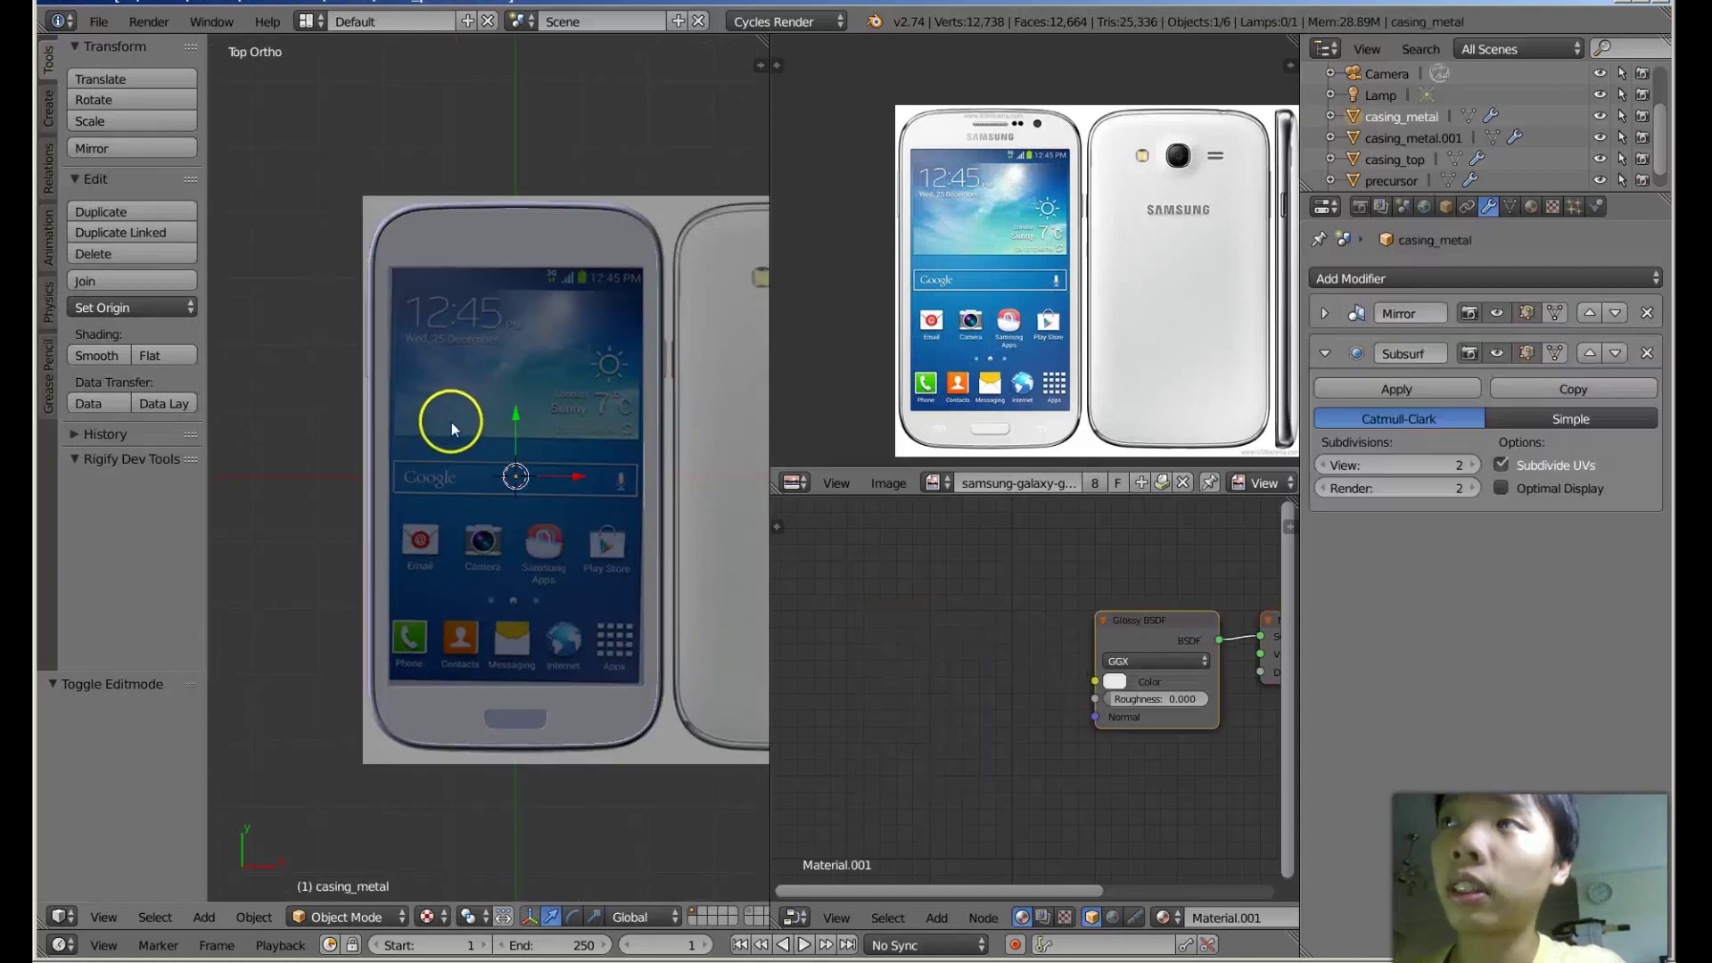
scroll(451, 421, "up", 1)
key("z")
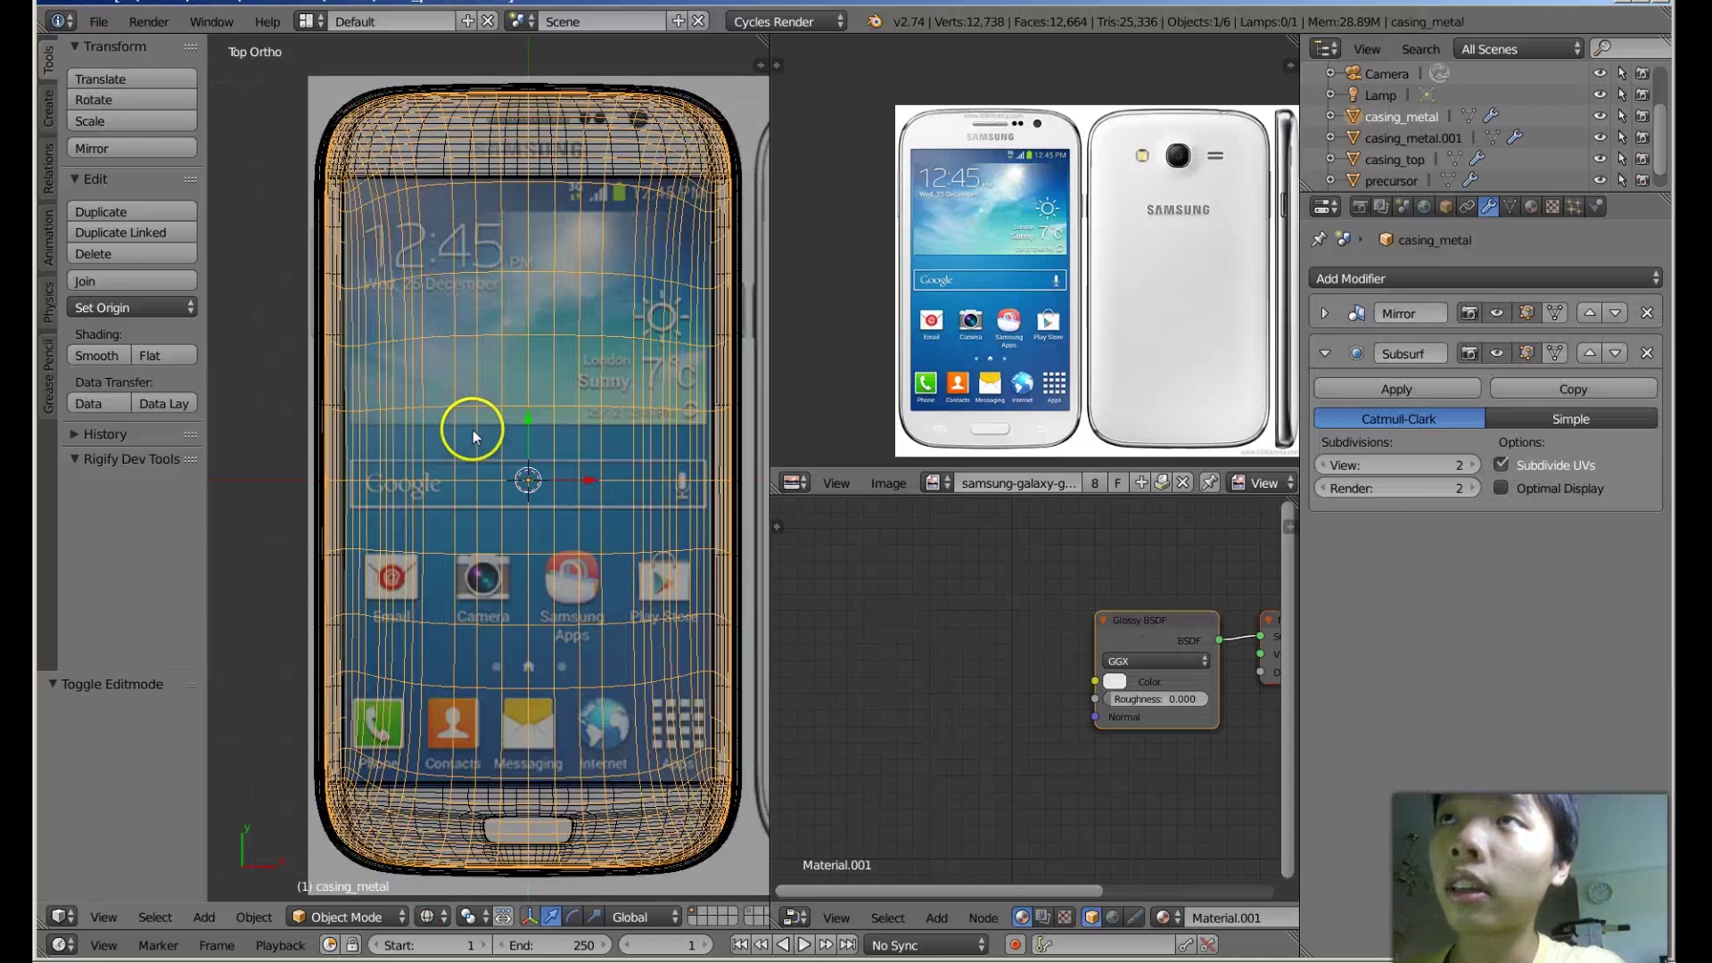
key("z")
right_click(473, 428)
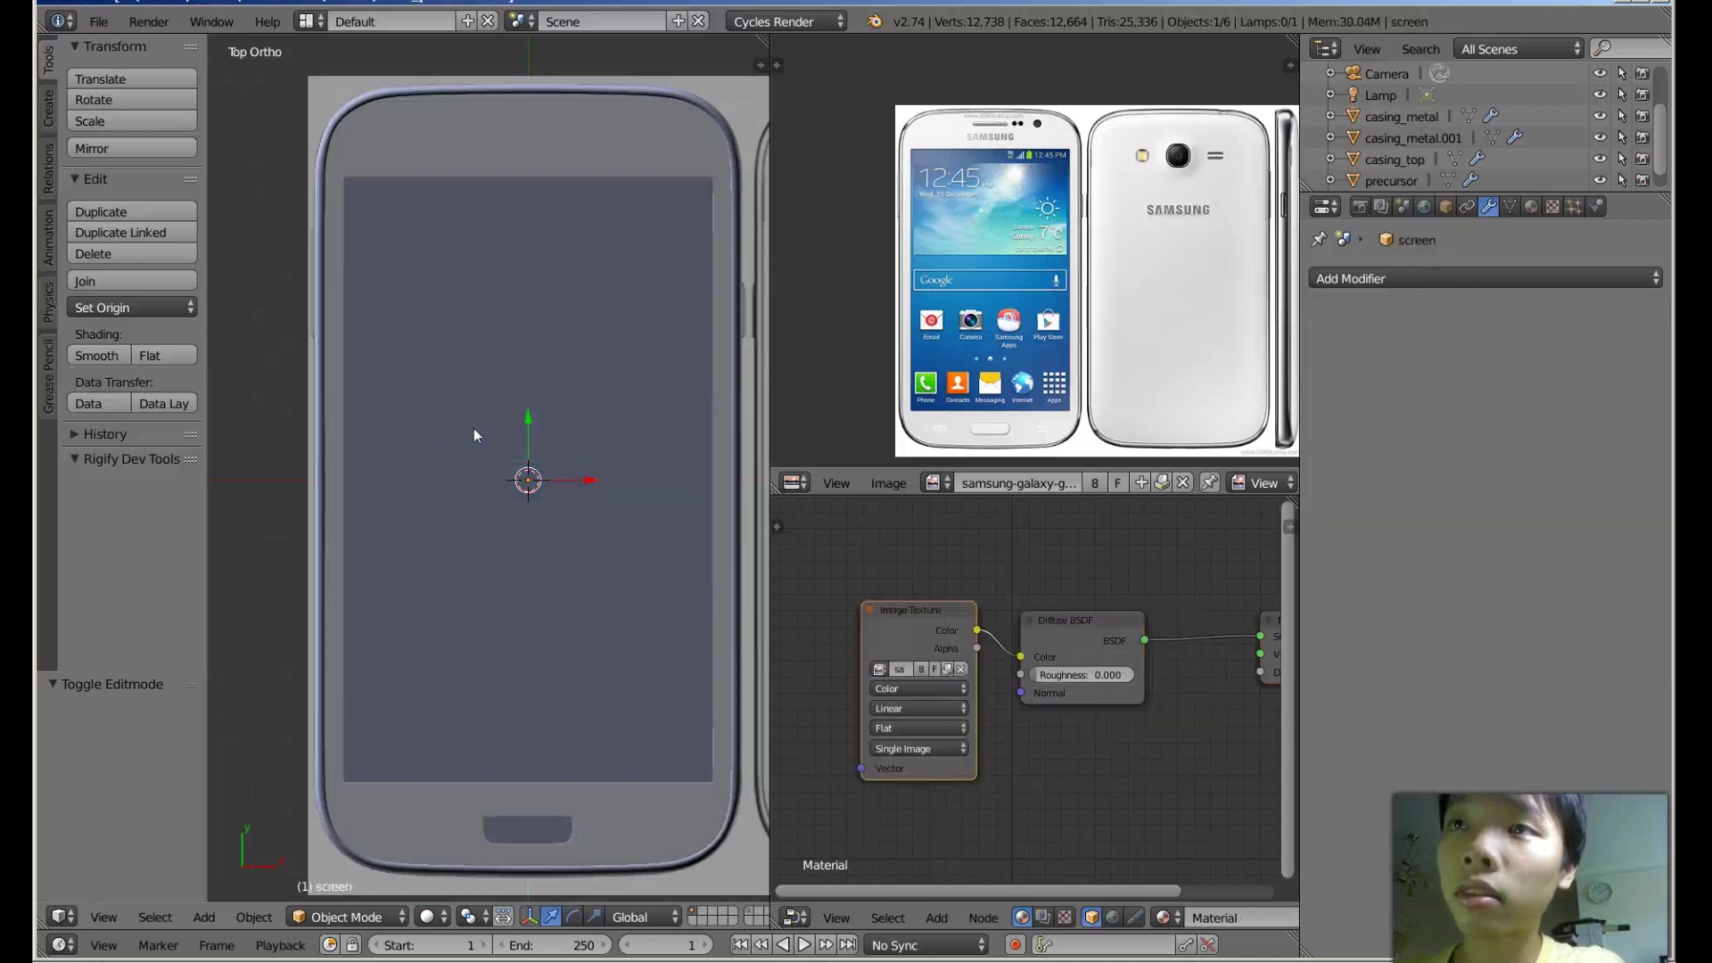
In Edit Mode, UV-unwrap the screen mesh with Project From View, then select all faces.
key("Tab")
scroll(474, 428, "down", 1)
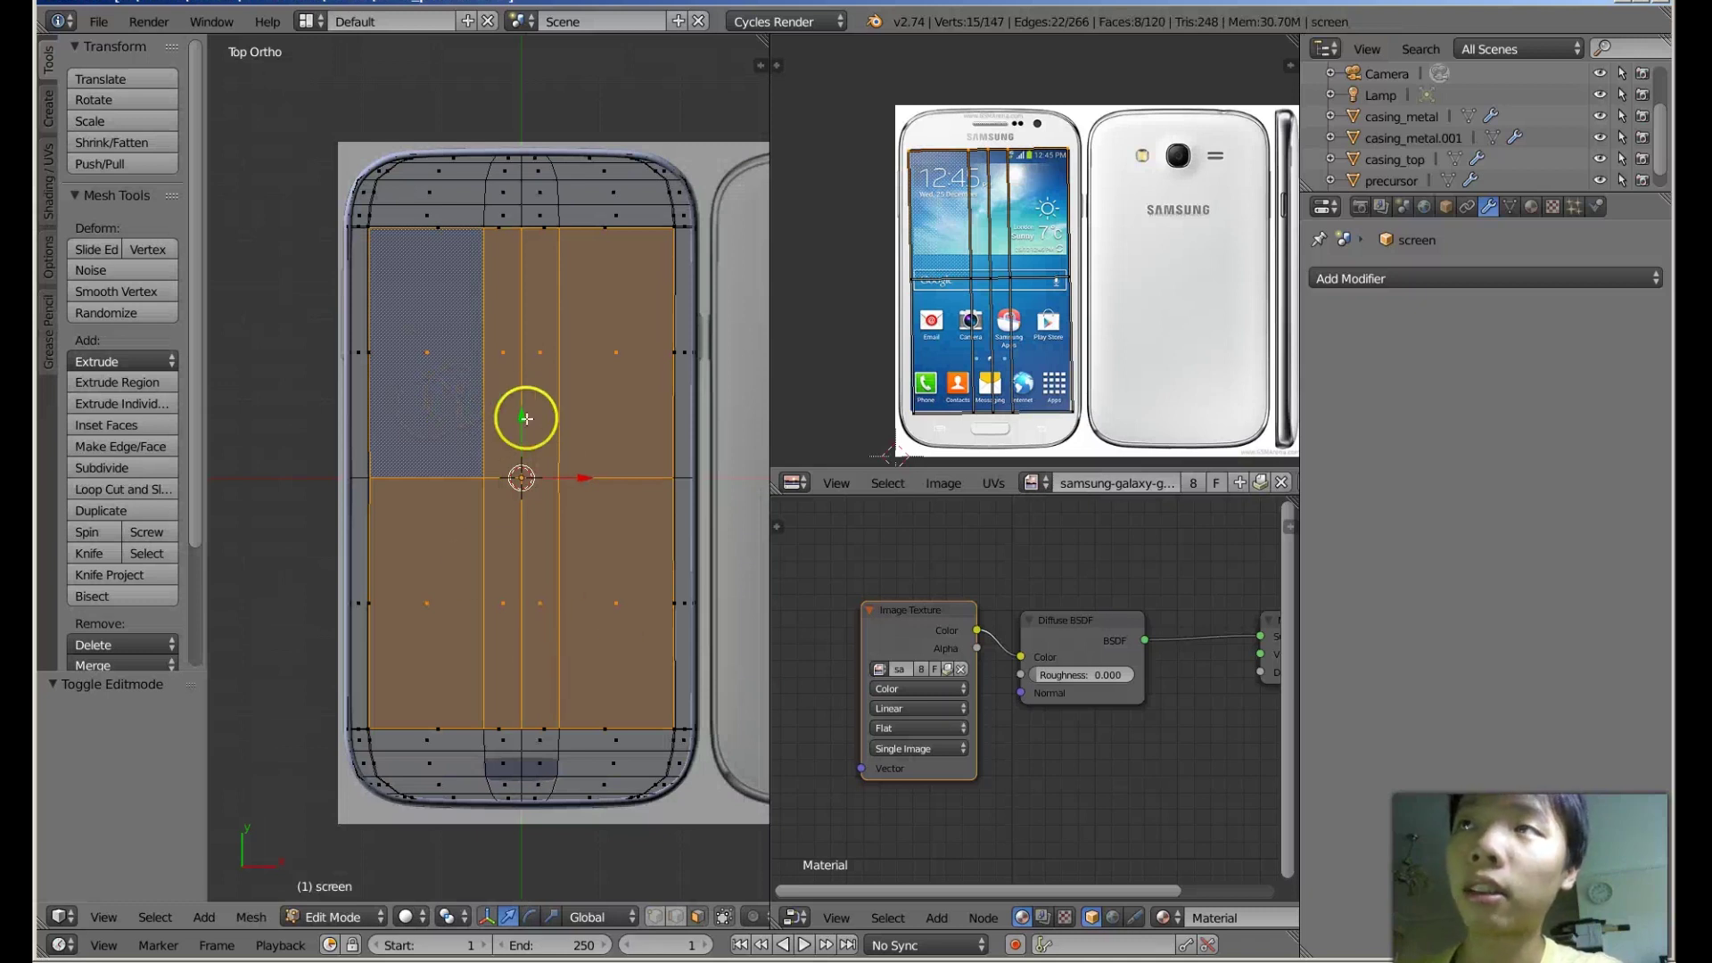
key("u")
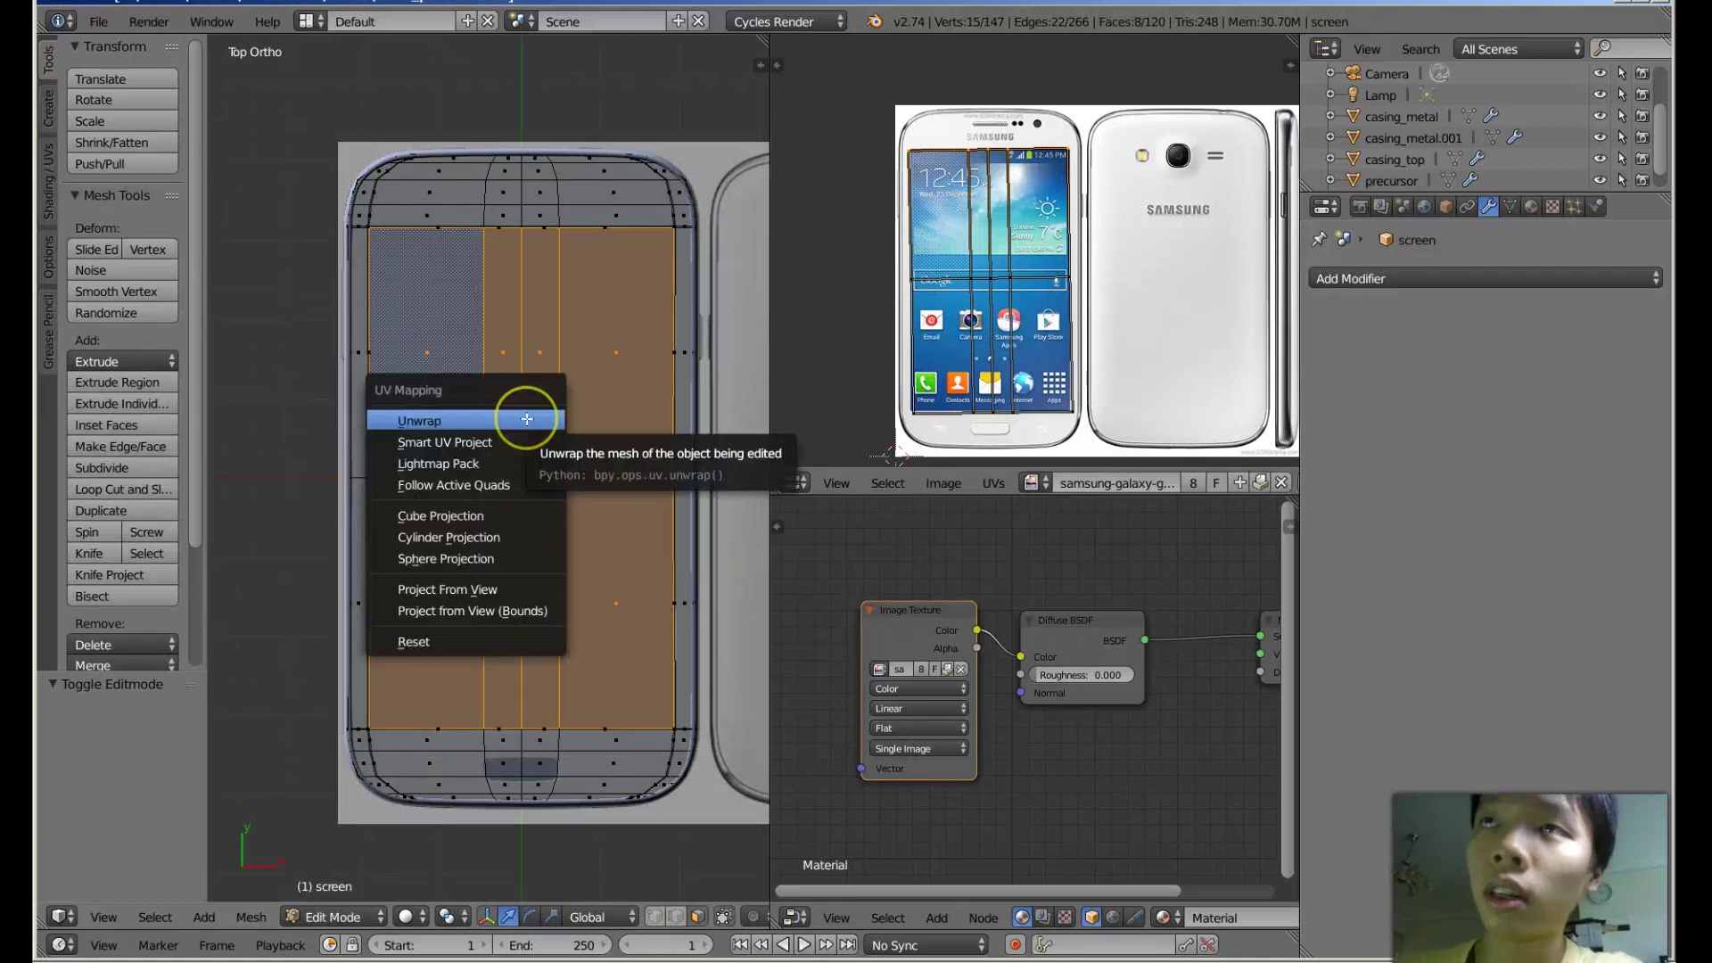
left_click(506, 590)
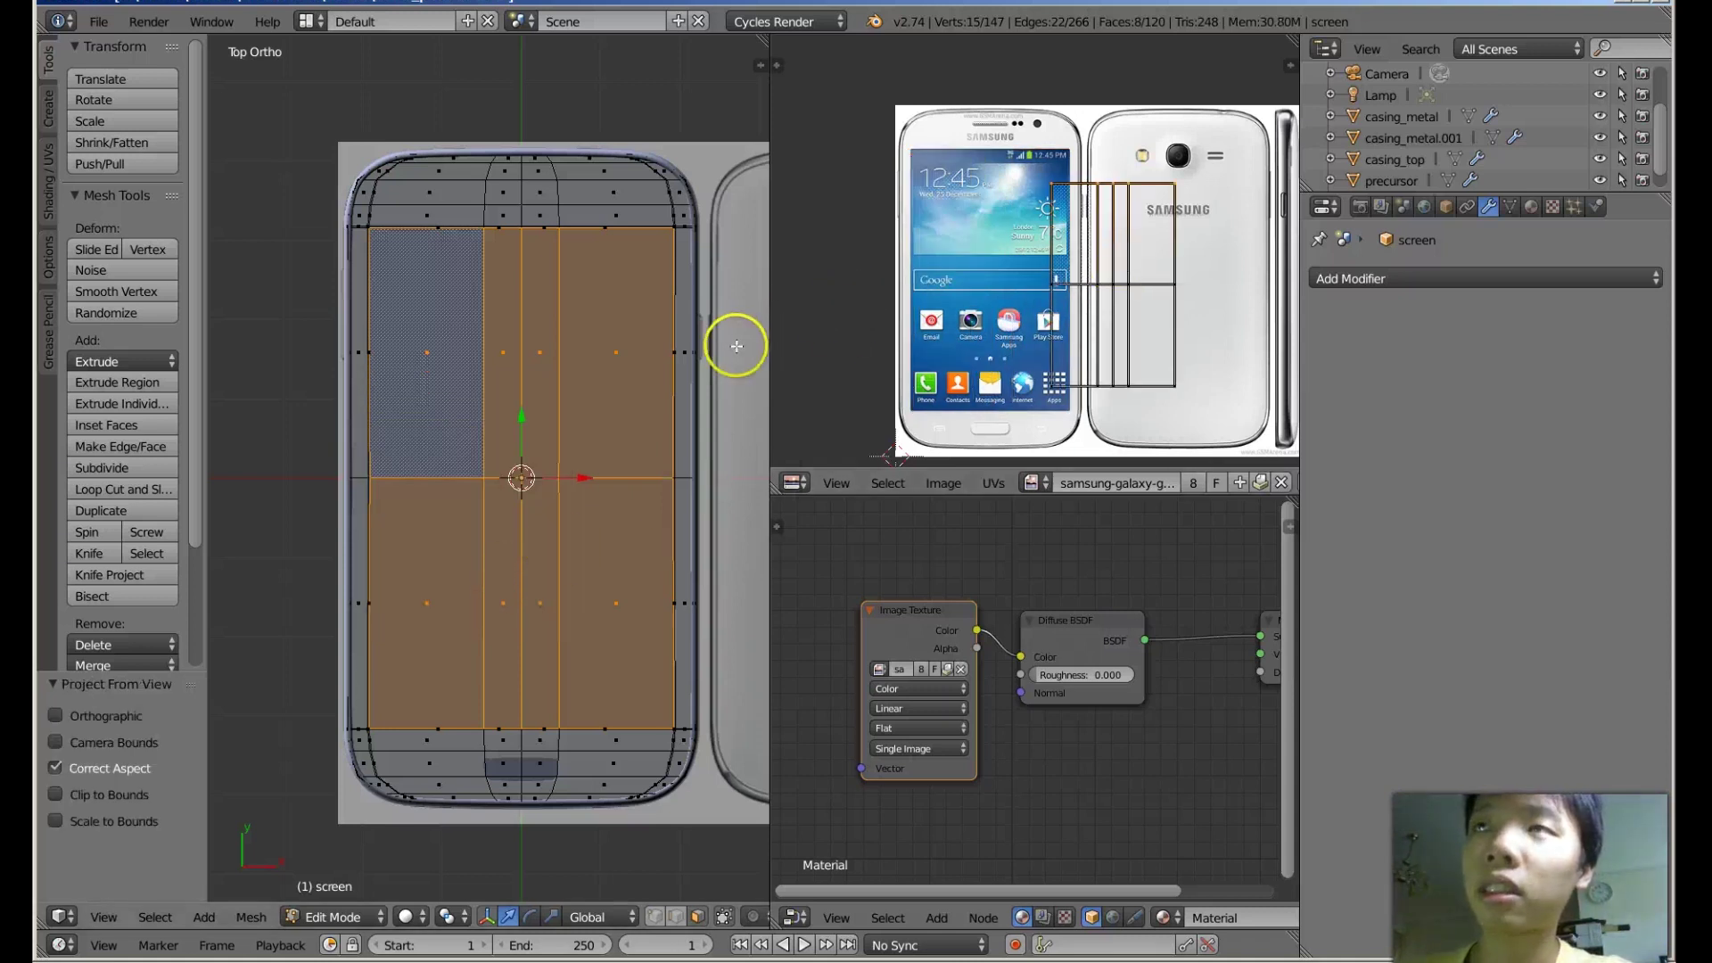
key("a")
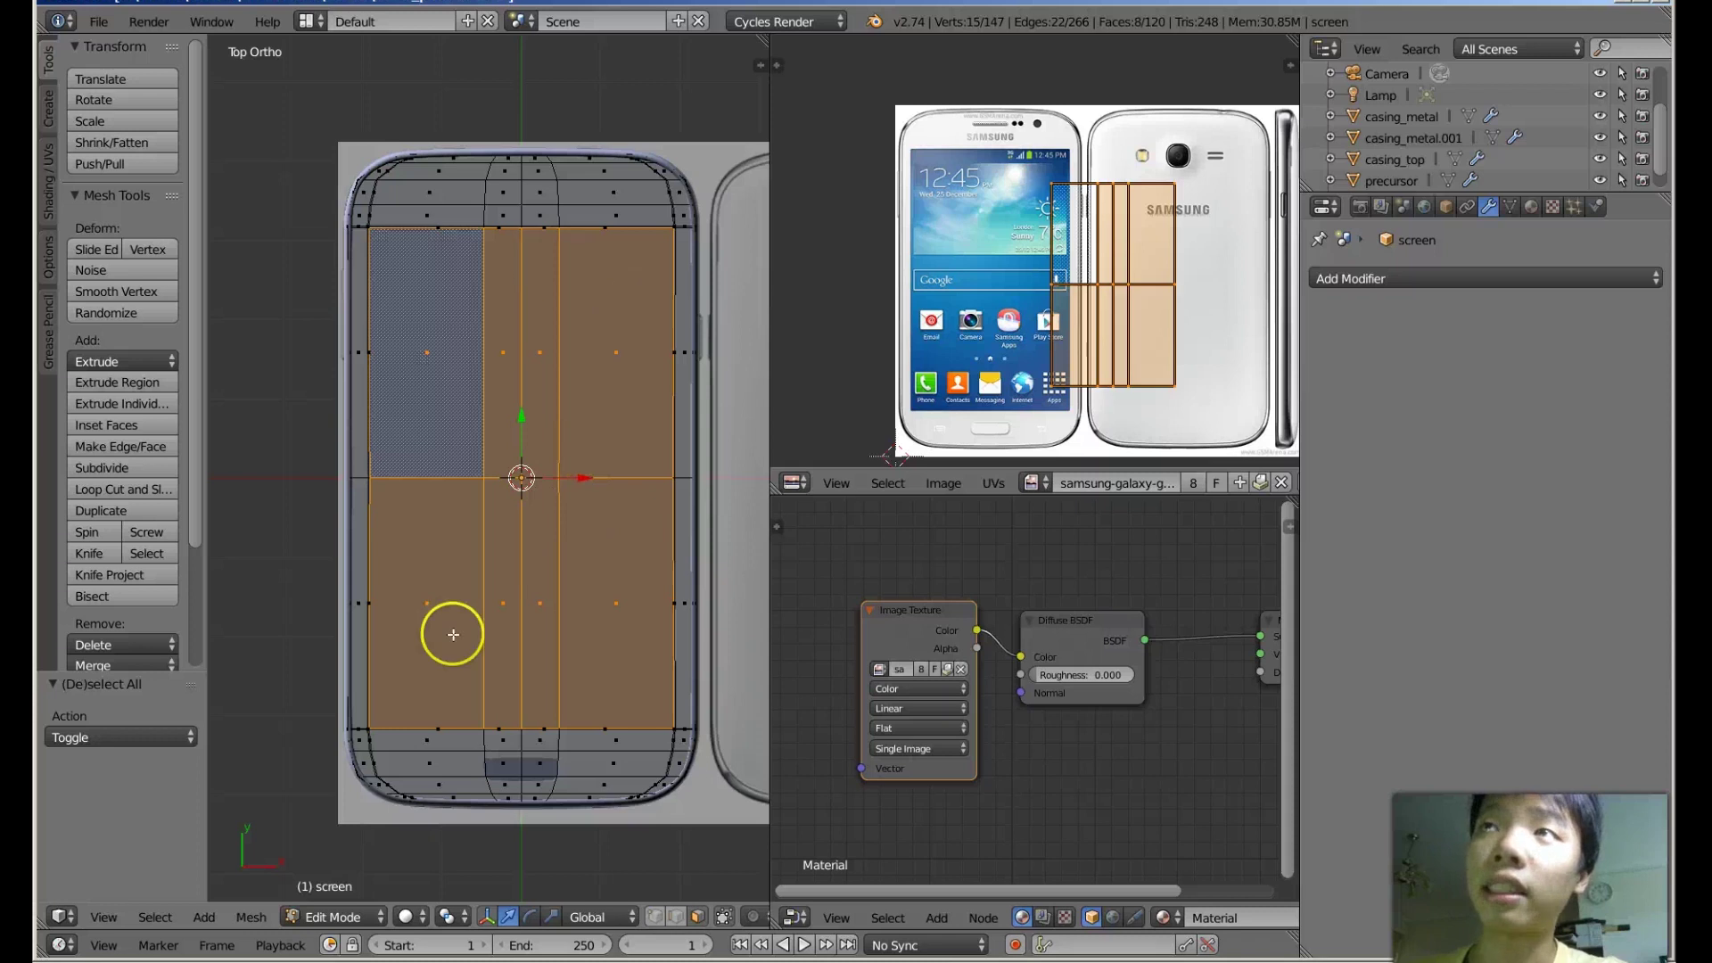
Reproject the screen UVs from a tilted view and move the island over the phone image.
middle_click_drag(576, 568, 604, 415)
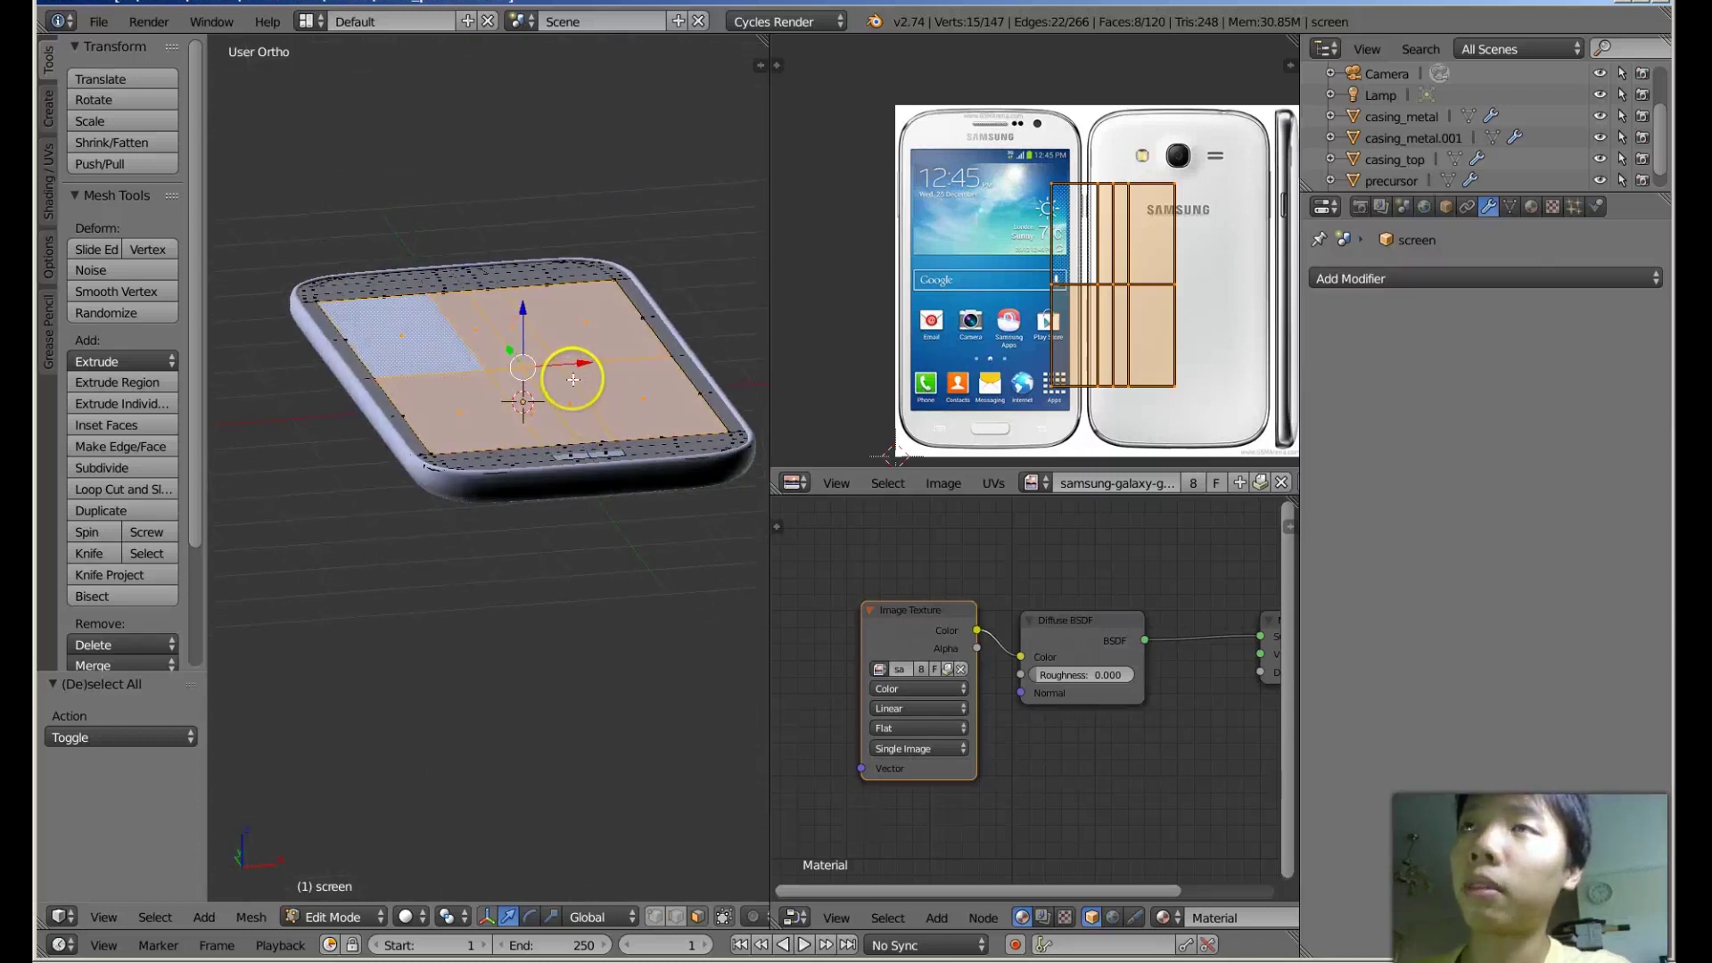
key("u")
left_click(573, 380)
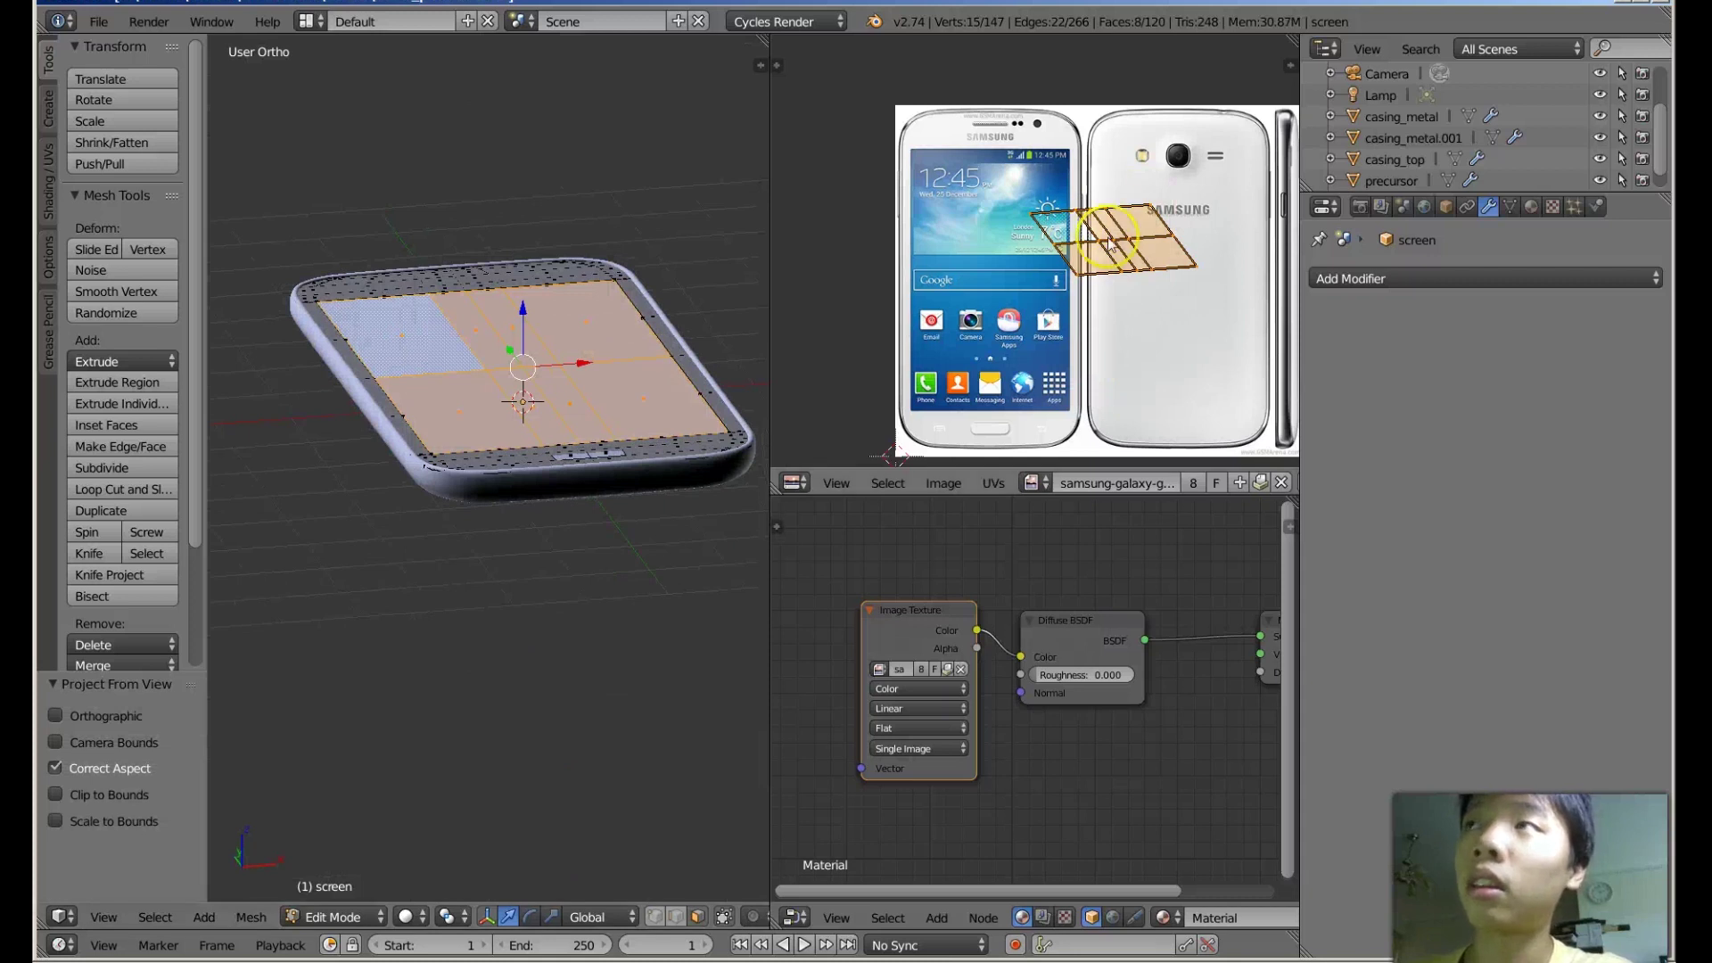
key("g")
left_click(986, 227)
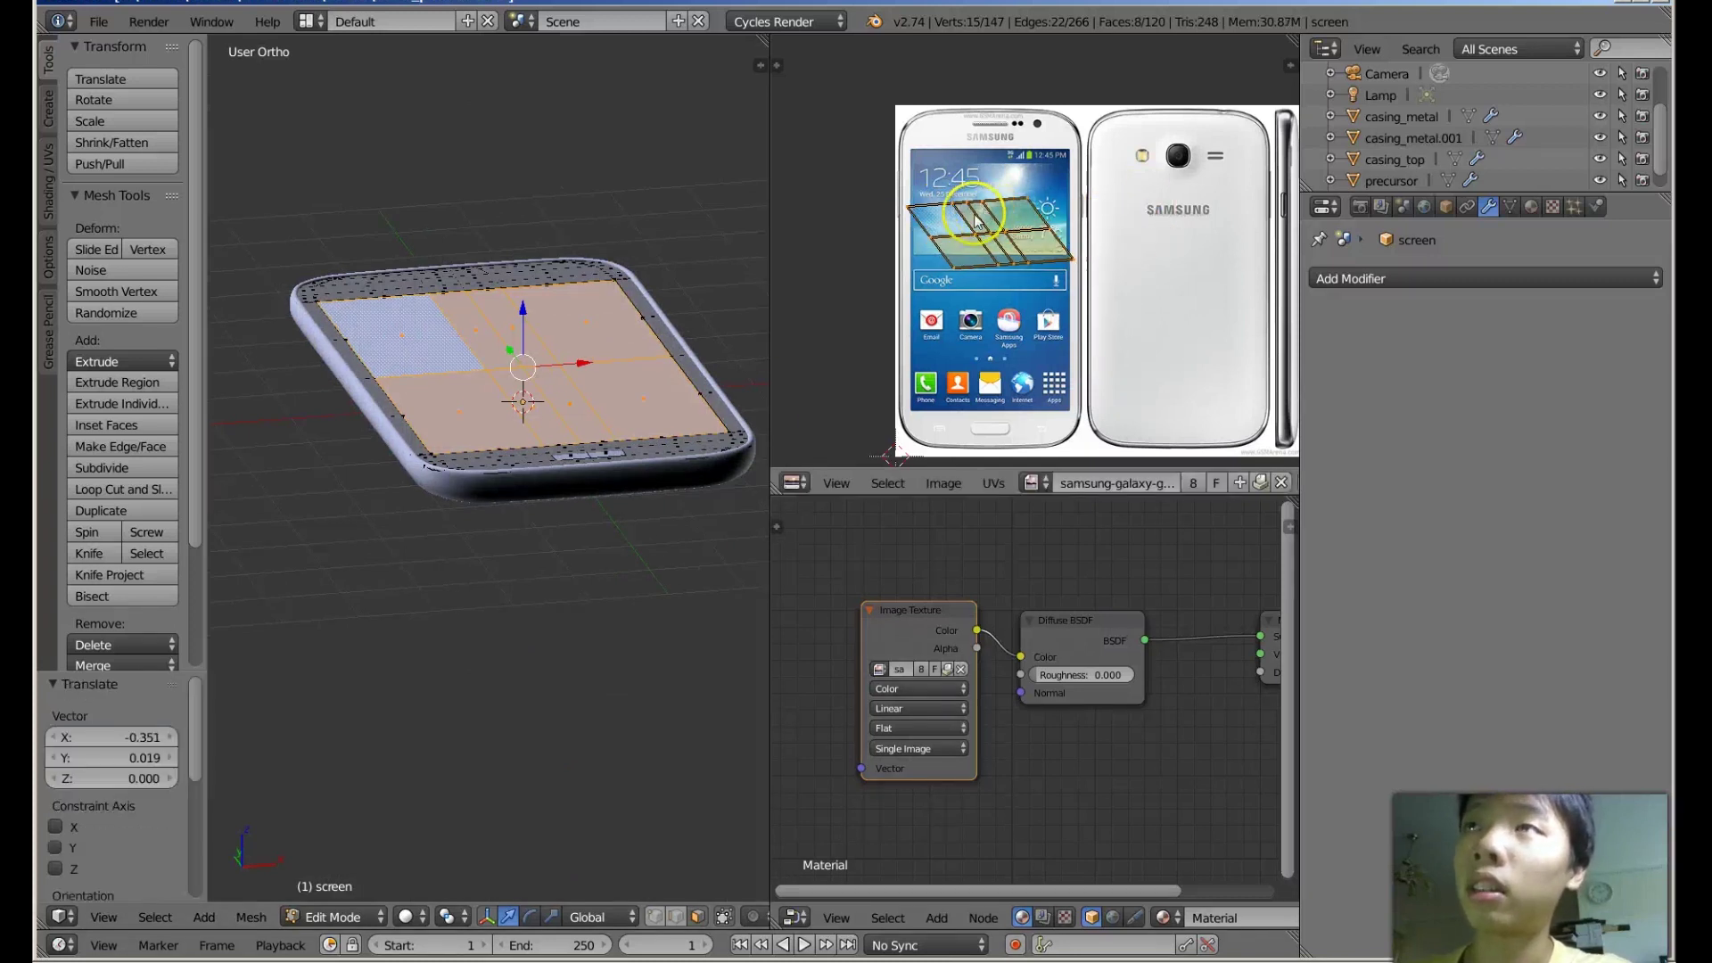
Set viewport shading to Texture and move the UV island lower on the image.
left_click(407, 917)
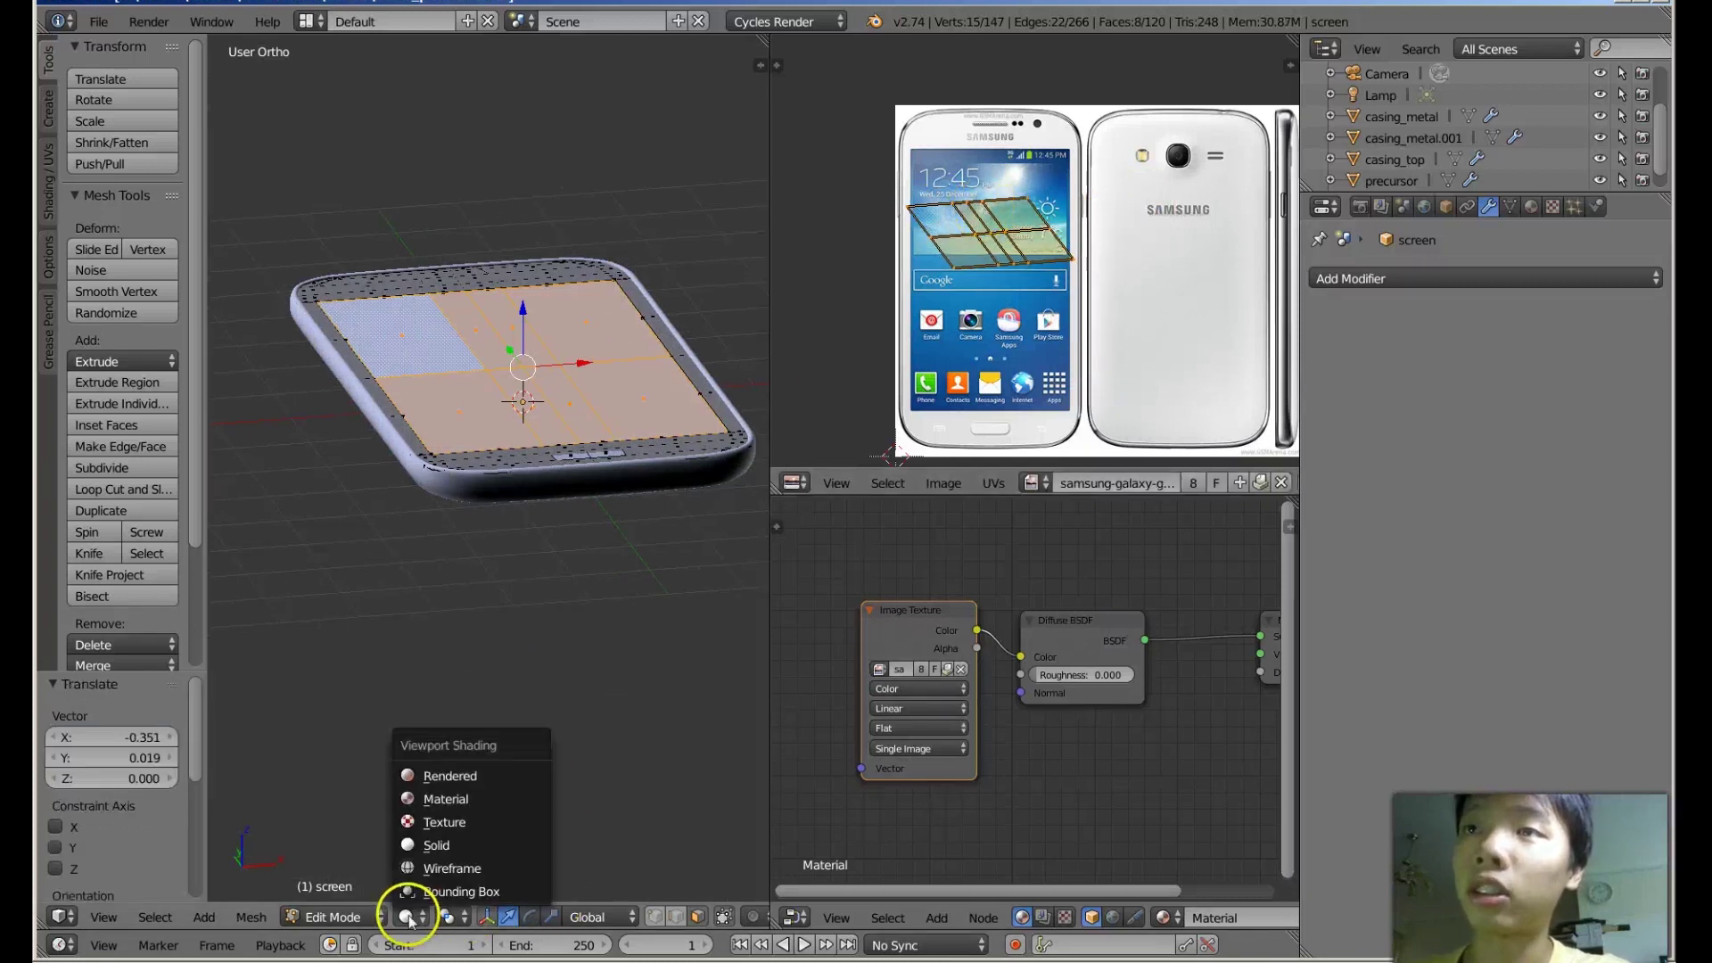
left_click(430, 816)
scroll(550, 543, "up", 3)
key("g")
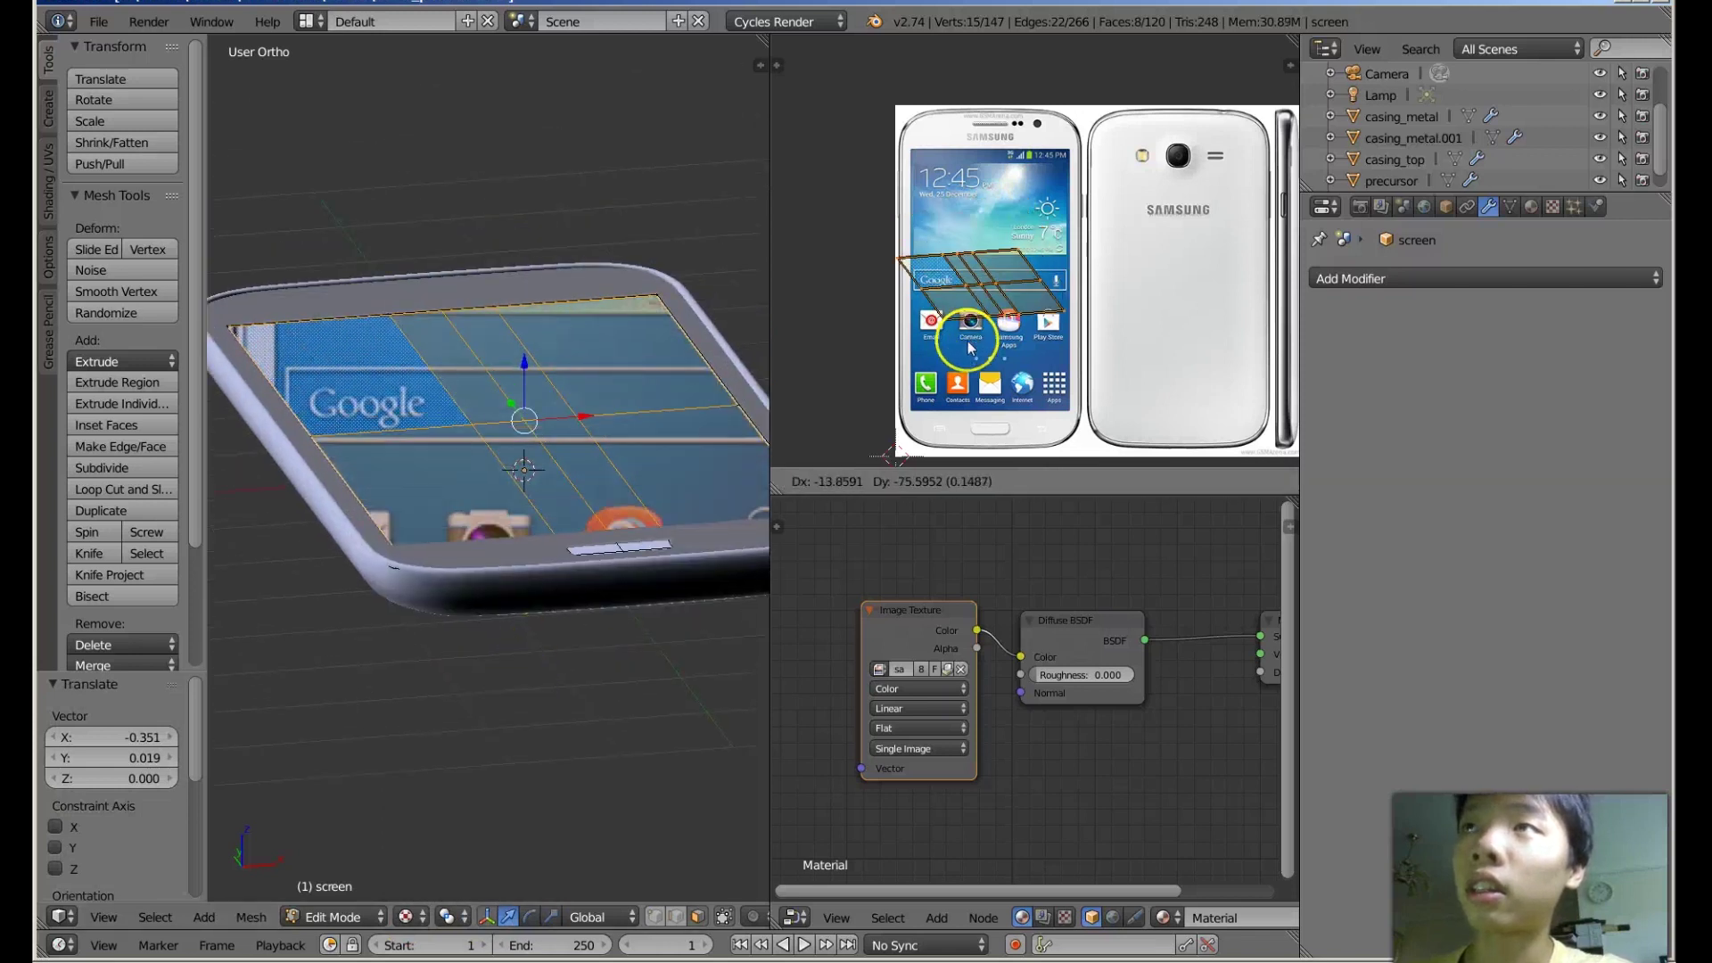
left_click(883, 368)
Reproject the UVs from a perspective view, reposition the island, and scale it 2.68×.
middle_click_drag(607, 419, 557, 566)
scroll(557, 567, "down", 4)
middle_click_drag(554, 508, 532, 433)
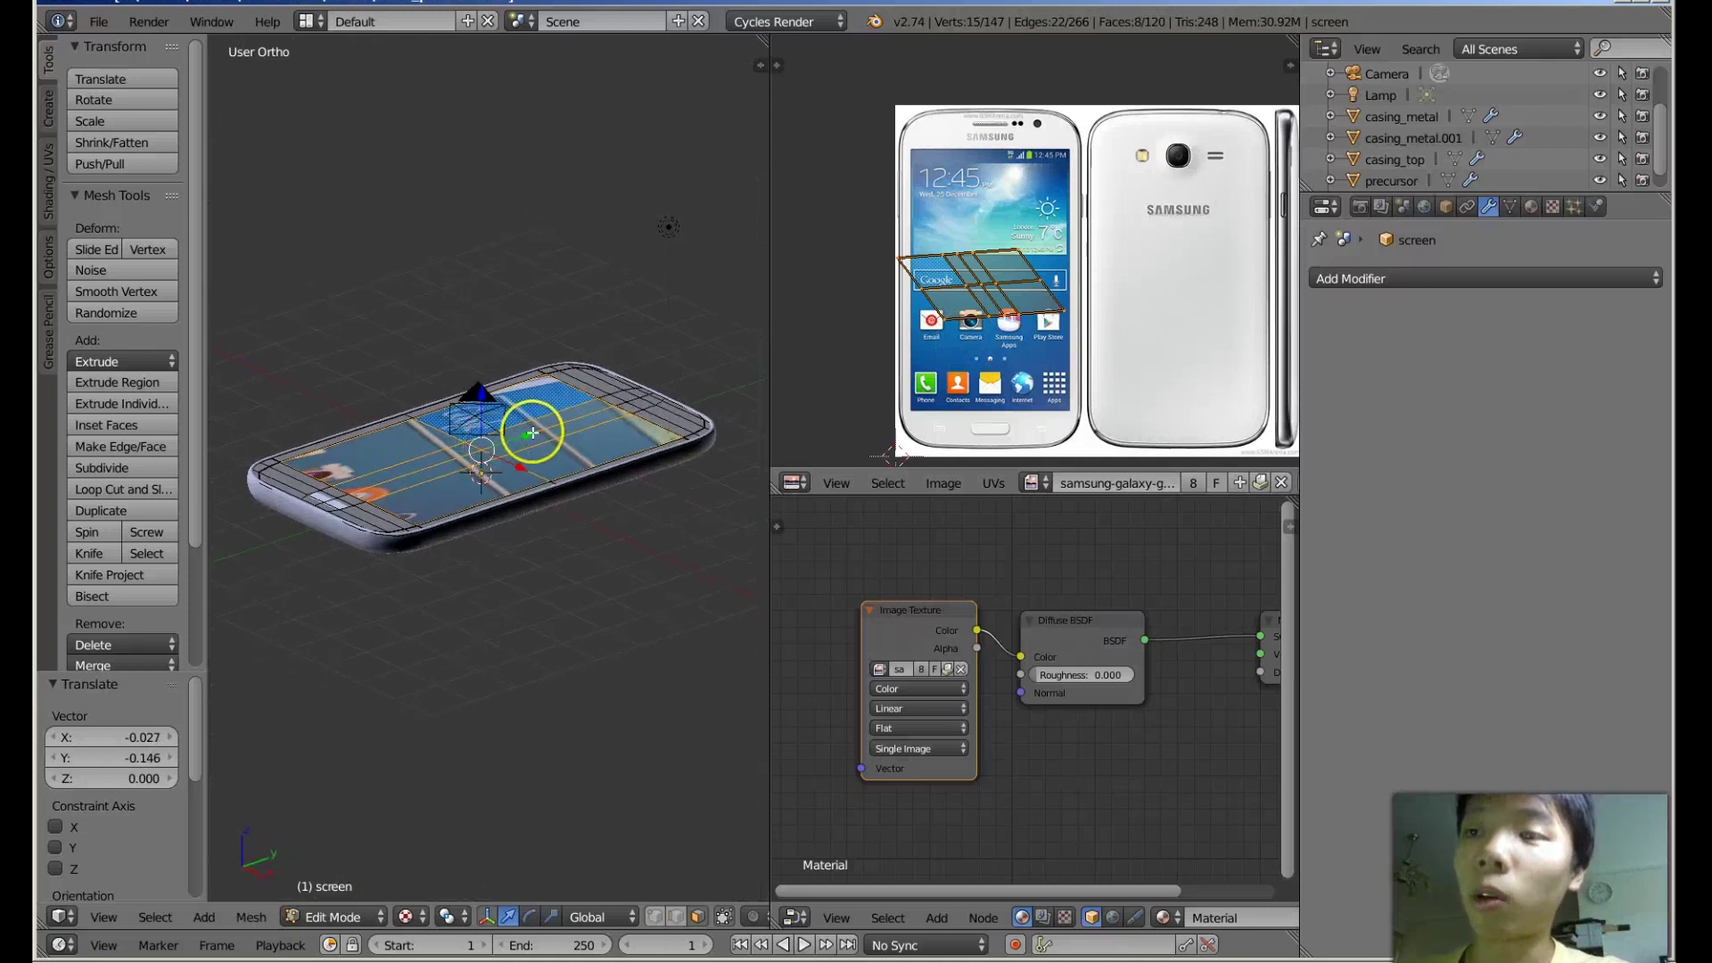
key("KP_5")
key("u")
left_click(594, 431)
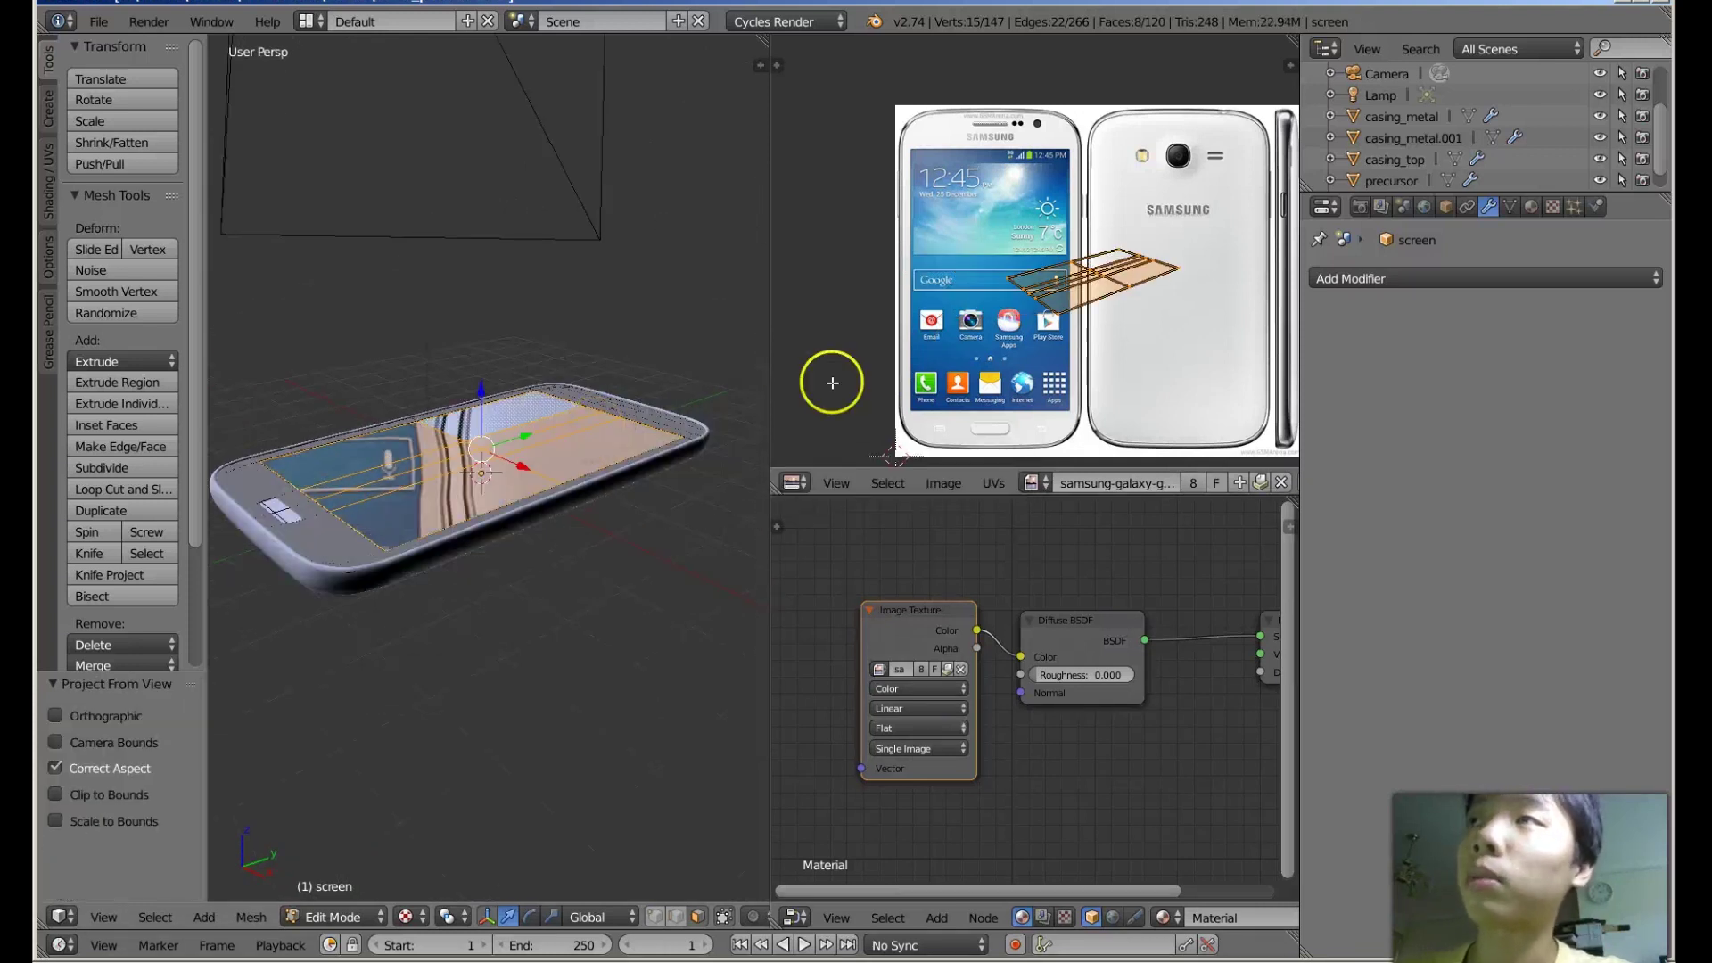
key("g")
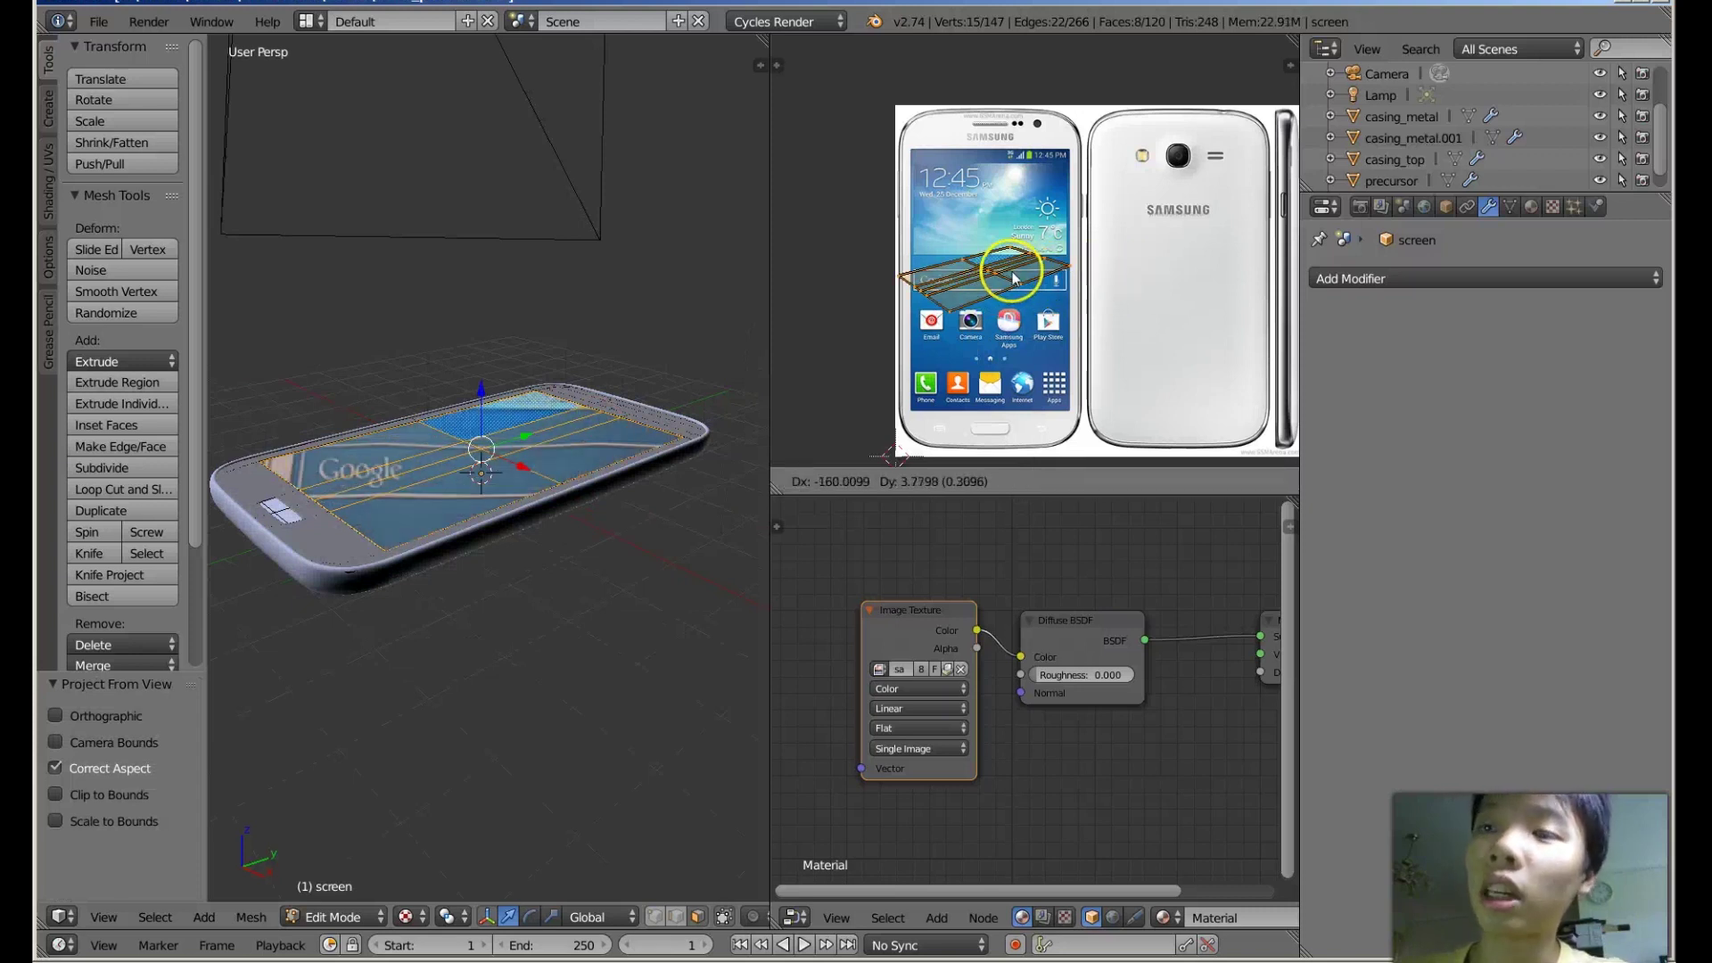
left_click(1026, 263)
key("s")
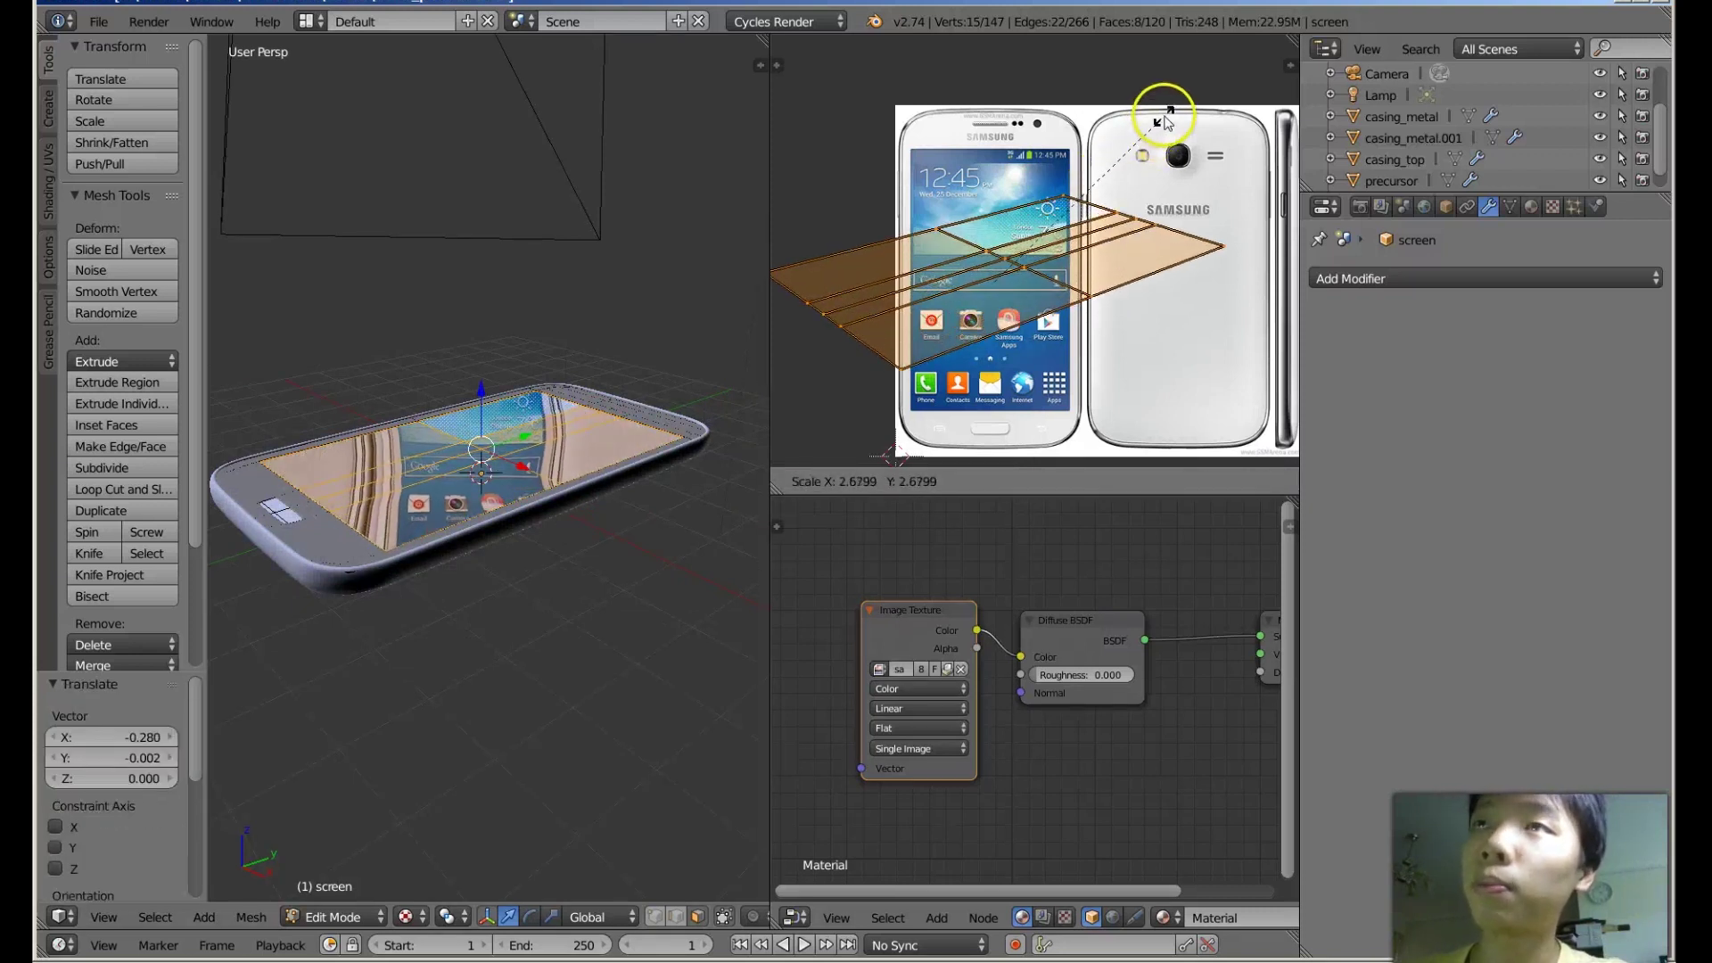
left_click(1164, 116)
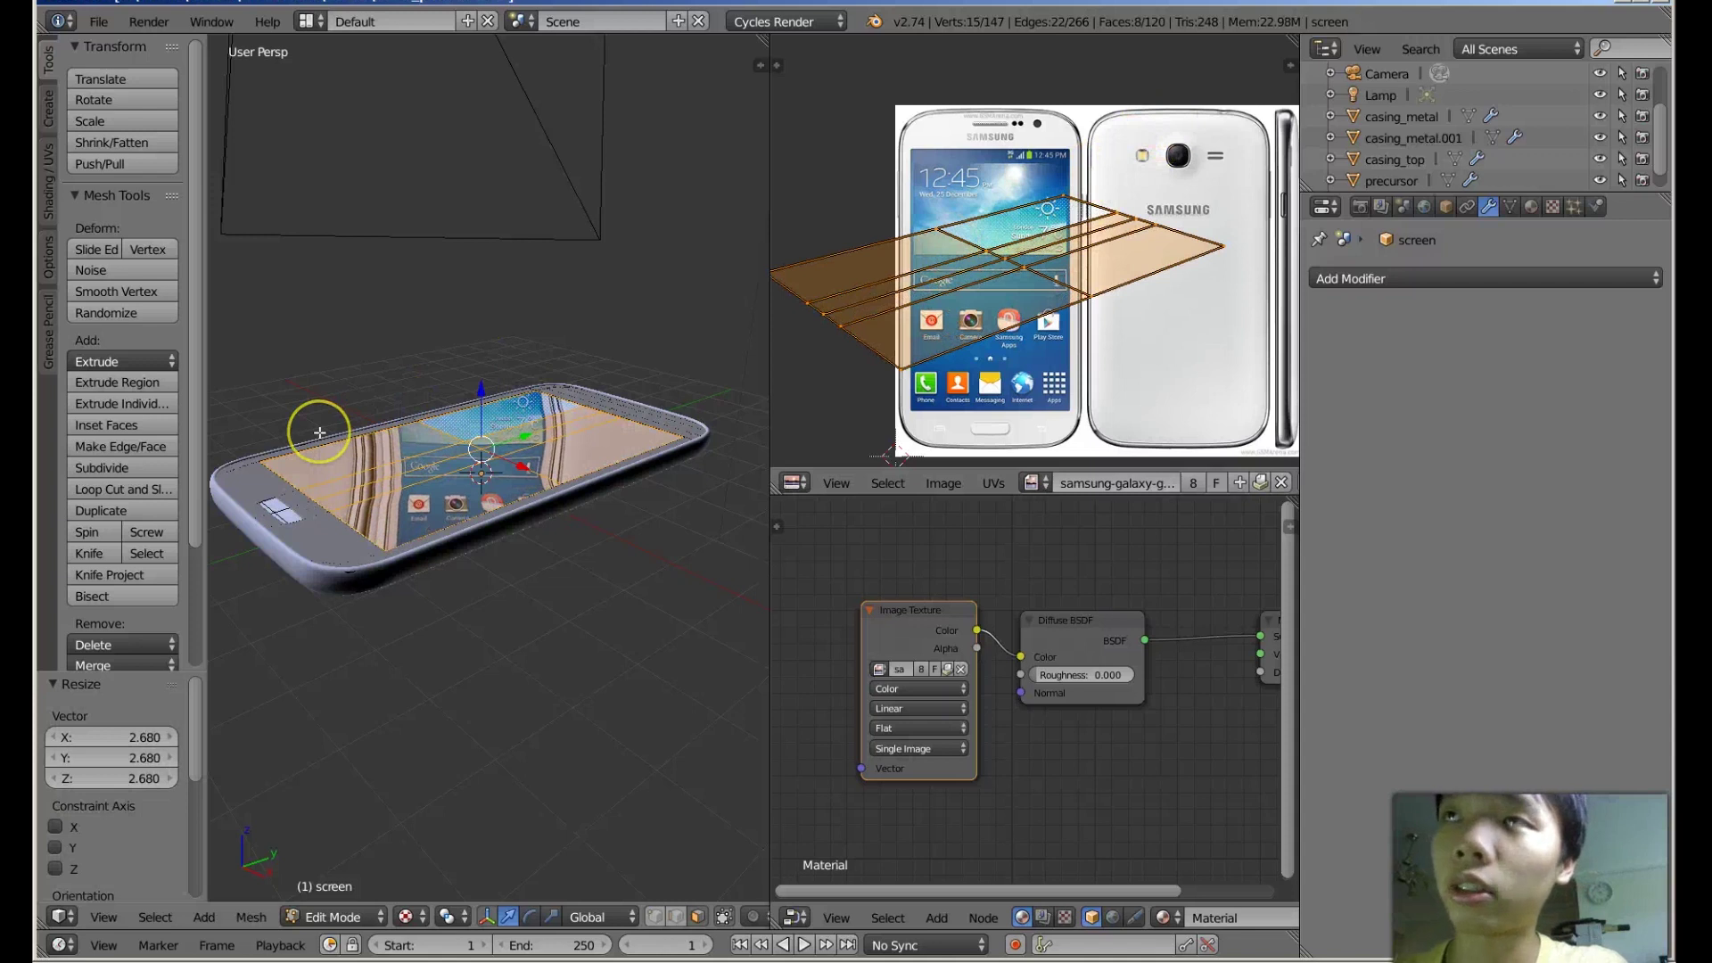
Reproject the UVs from Top Ortho view, then move and scale them over the front screen.
key("KP_7")
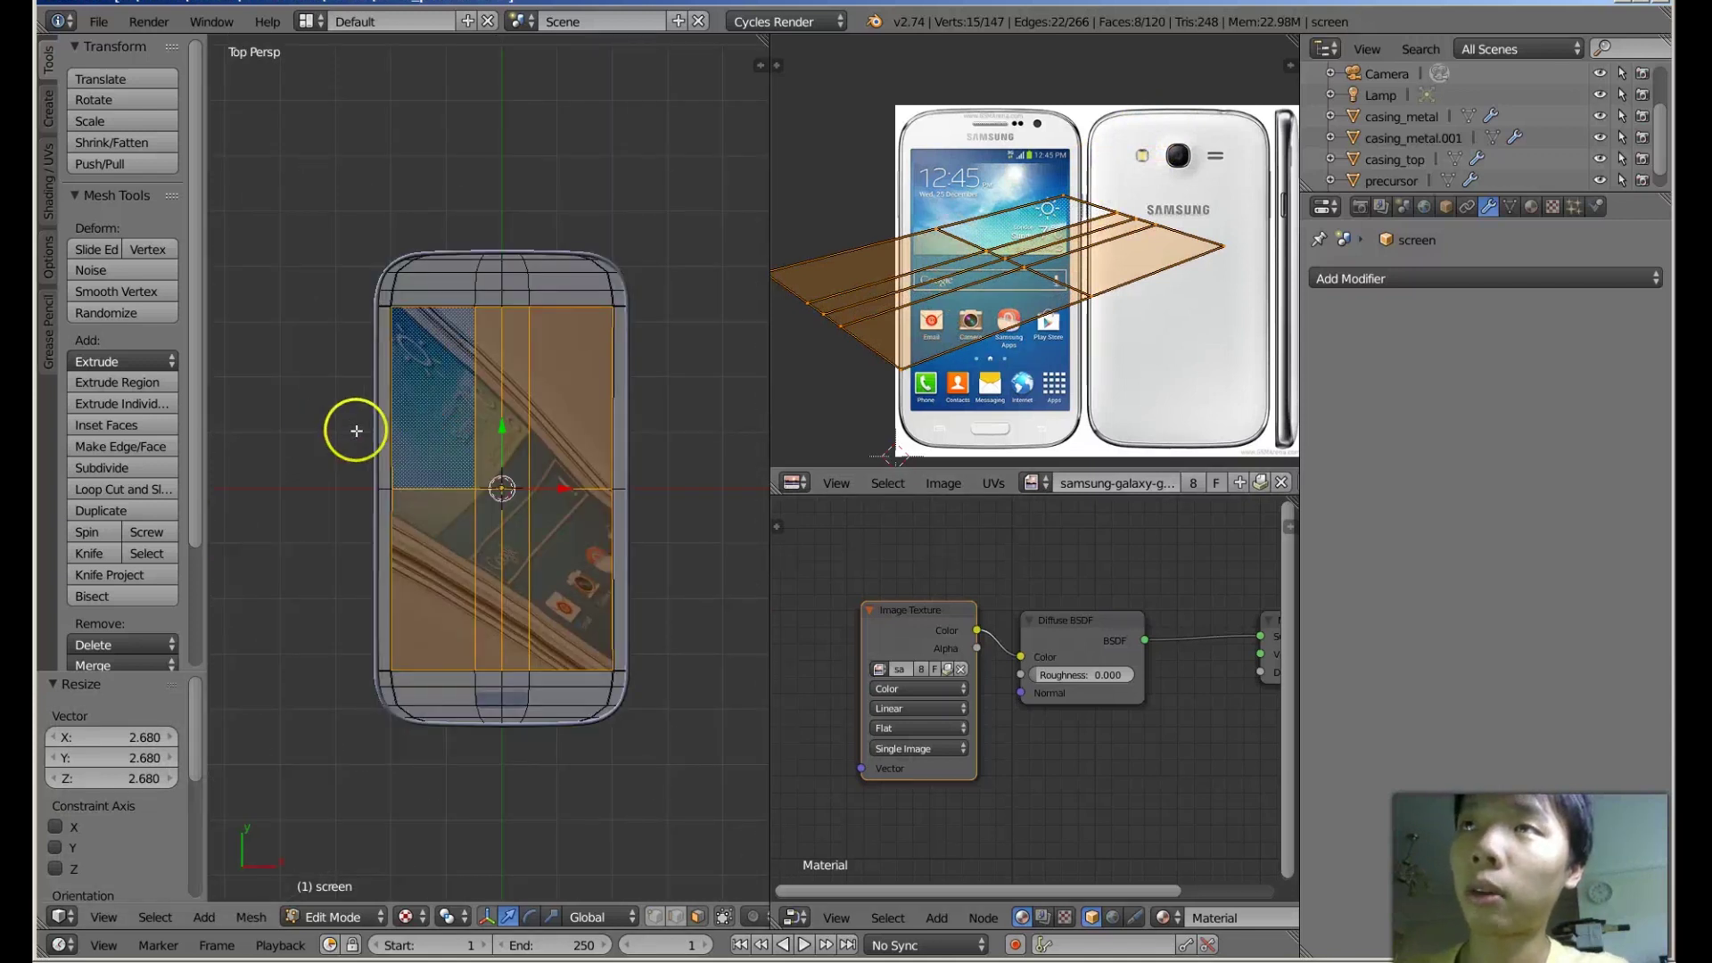
key("KP_5")
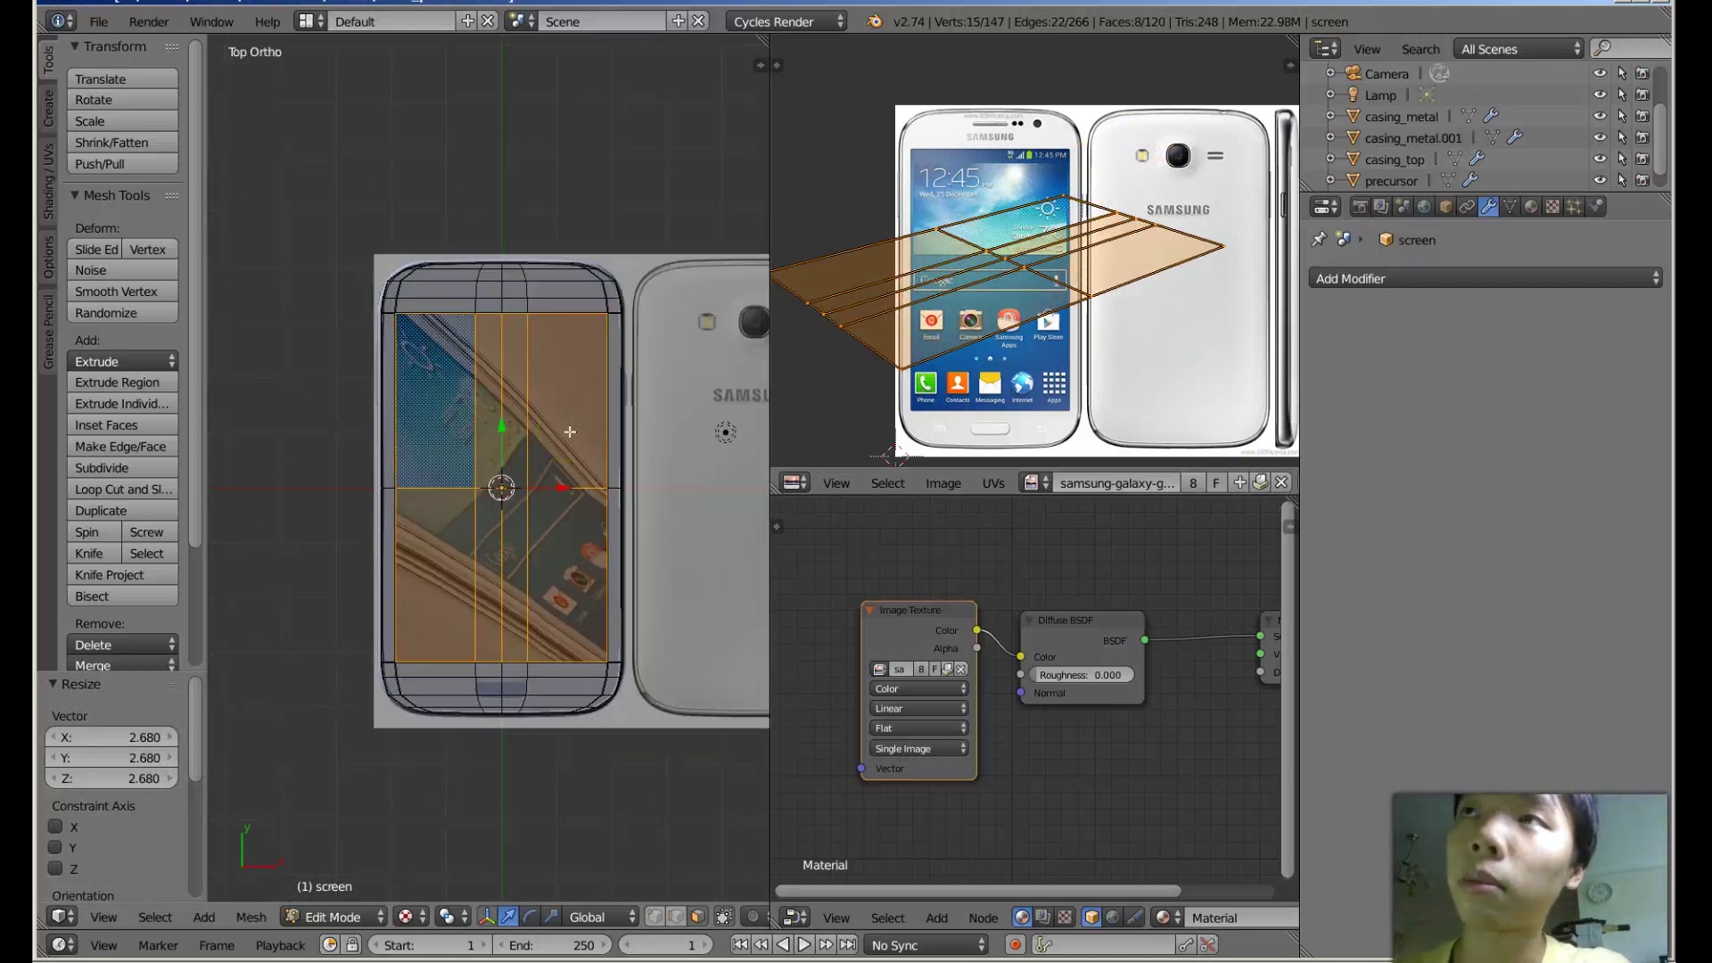
key("u")
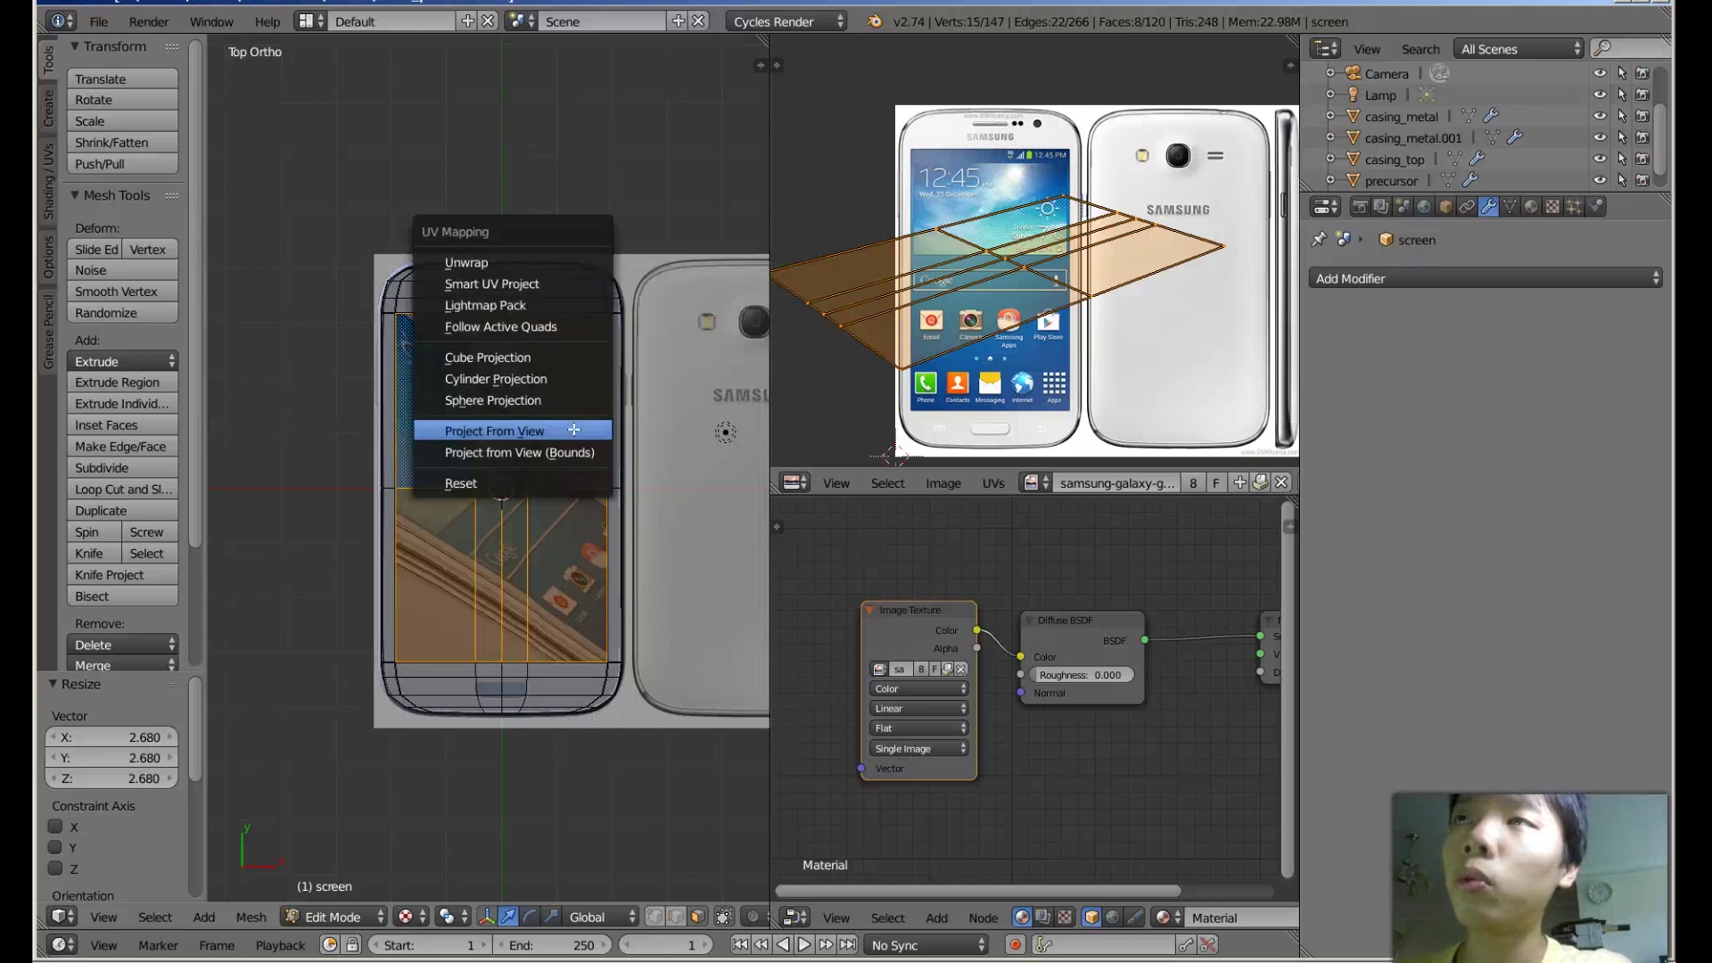
left_click(574, 432)
key("g")
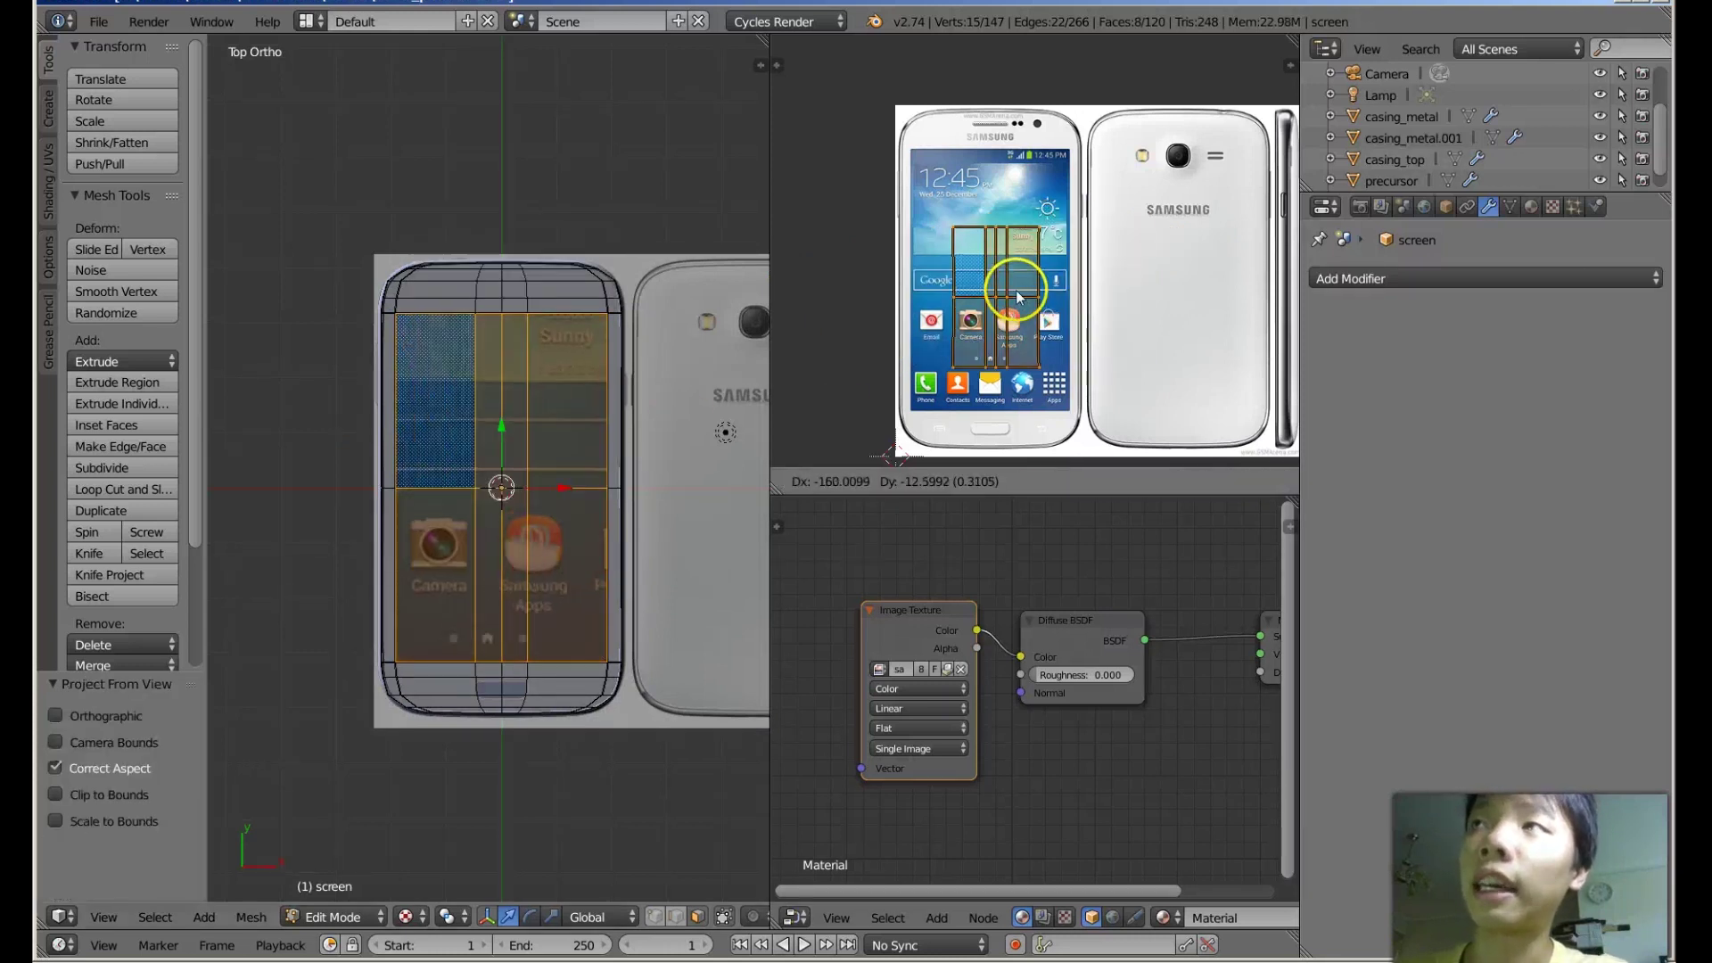
left_click(1017, 266)
key("s")
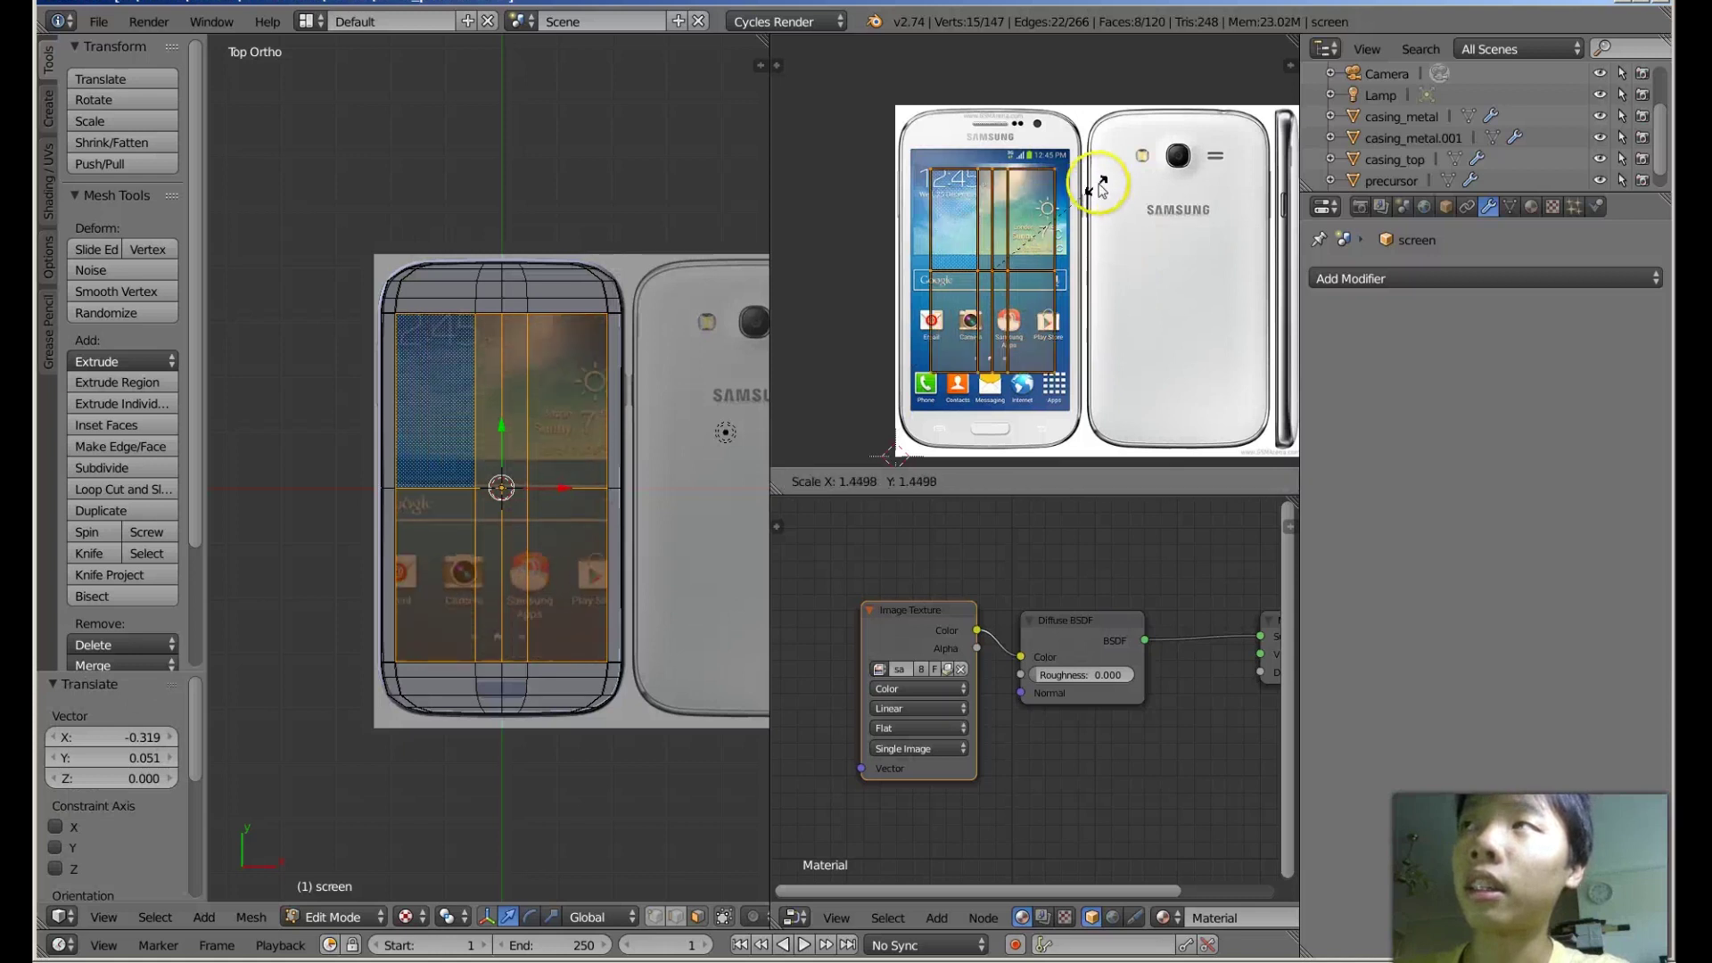
left_click(1122, 174)
Fine-tune the UV island's position and scale to the screen edges, then return to Object Mode.
key("g")
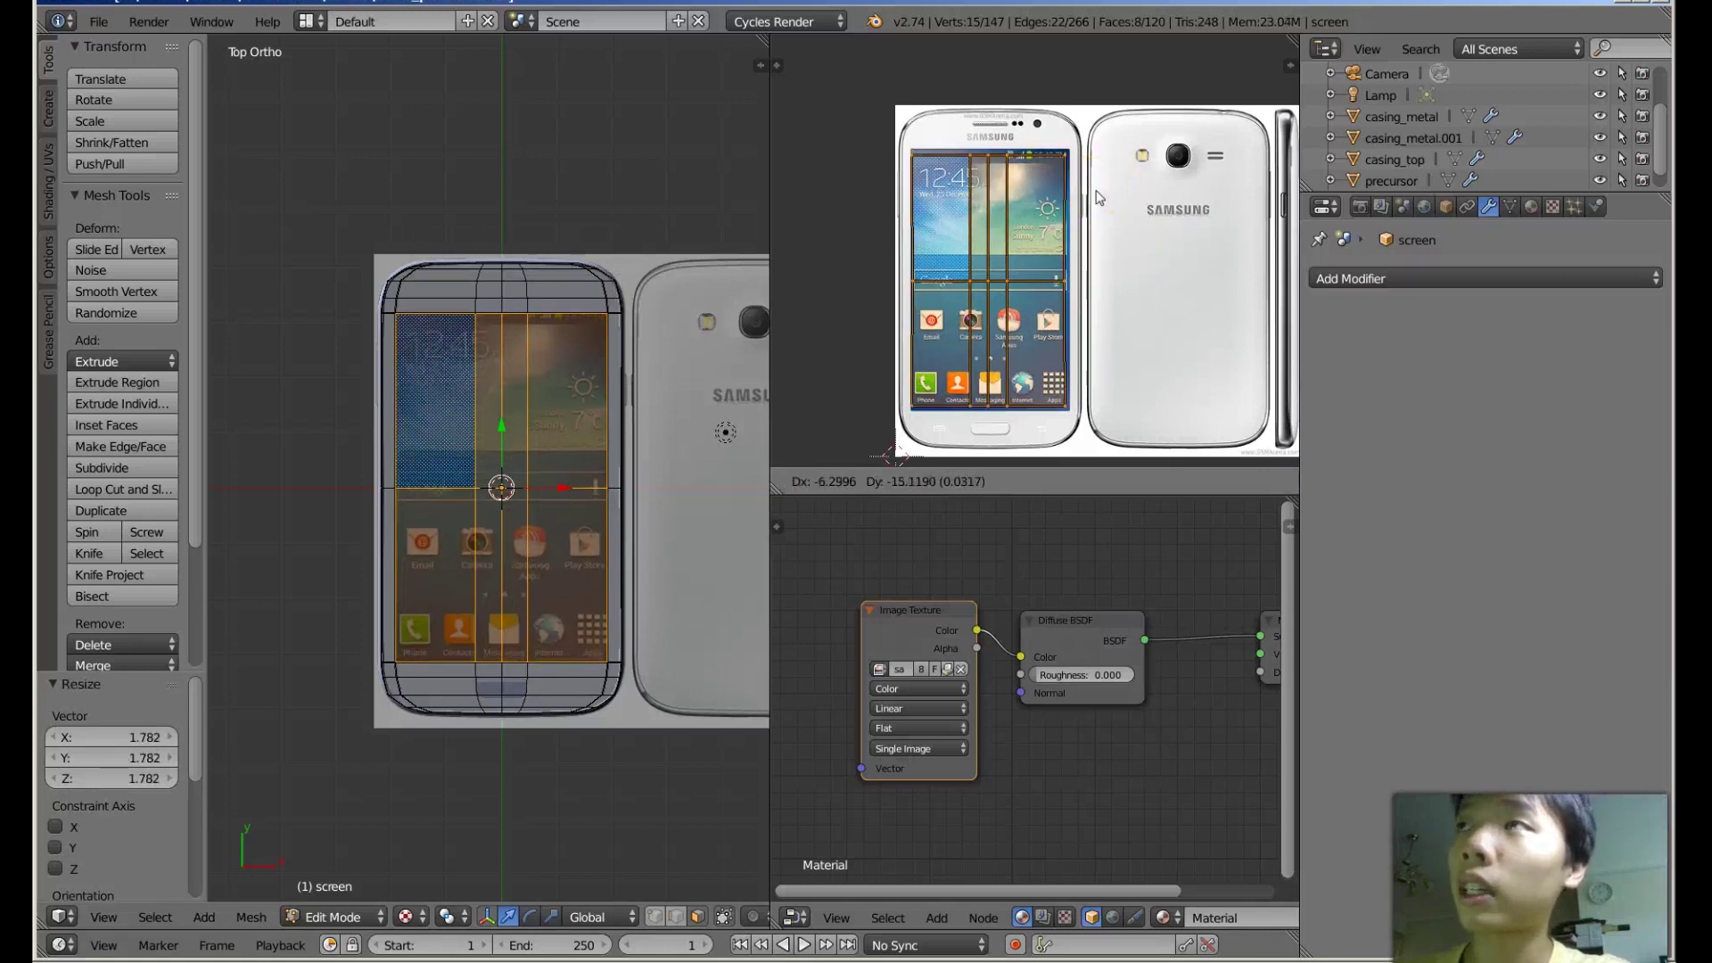
left_click(1106, 168)
key("s")
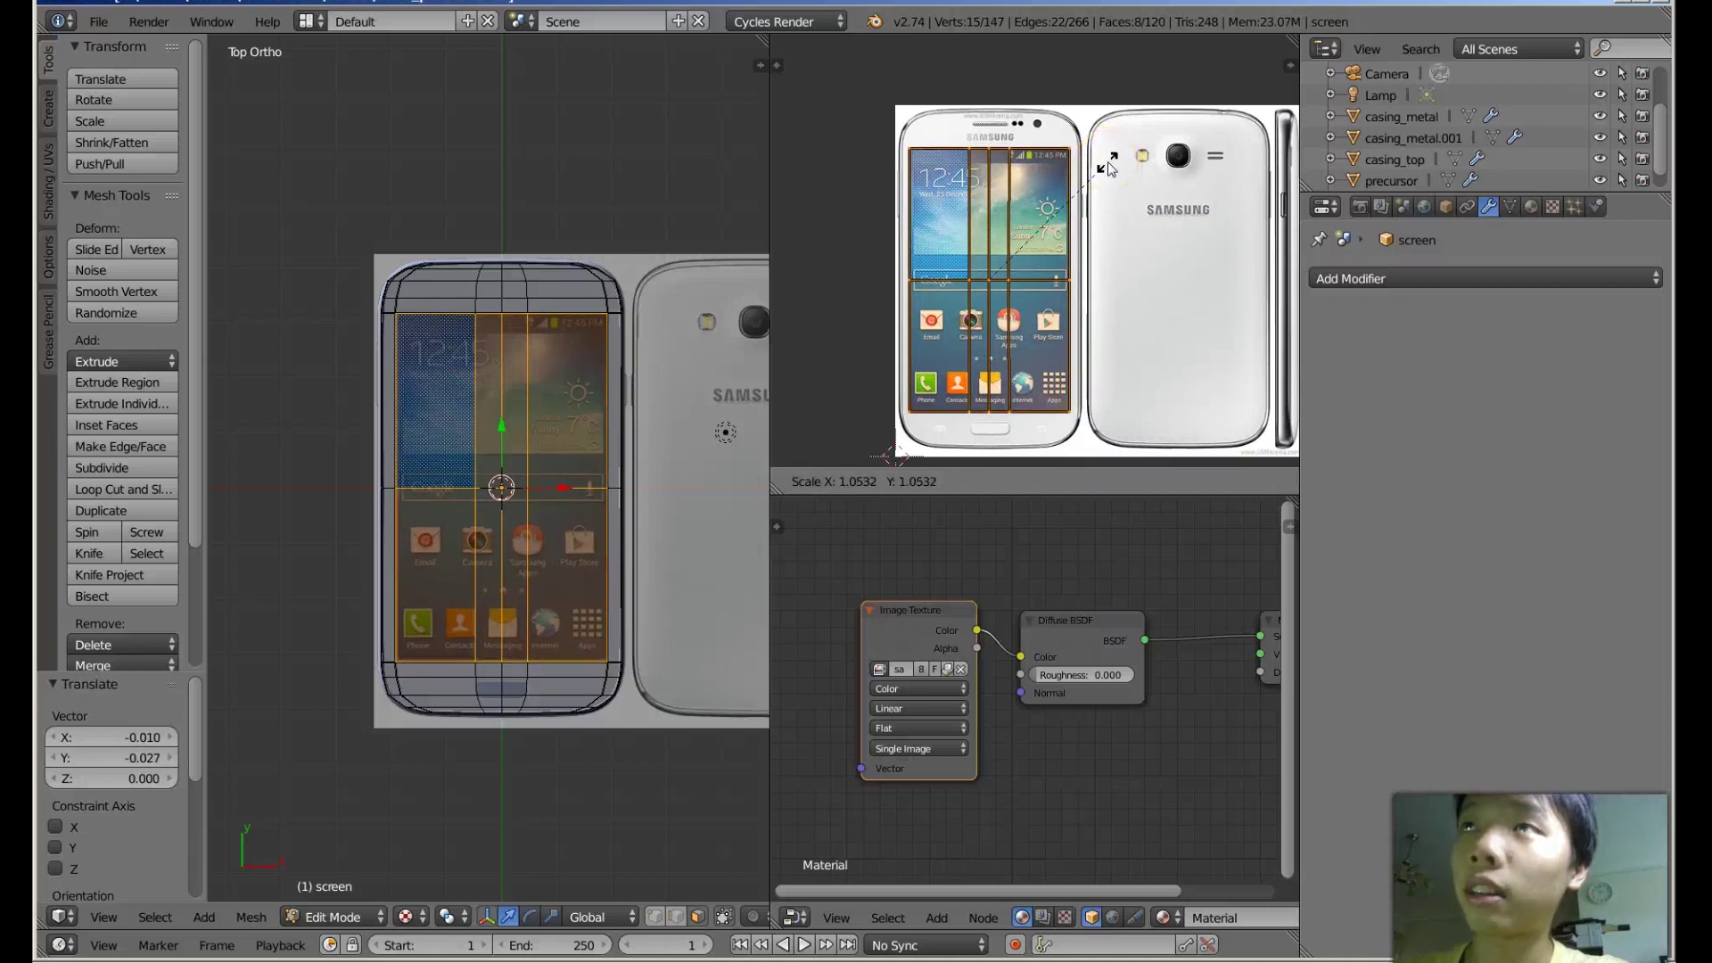
left_click(1109, 168)
scroll(1109, 168, "up", 2)
scroll(489, 343, "up", 4)
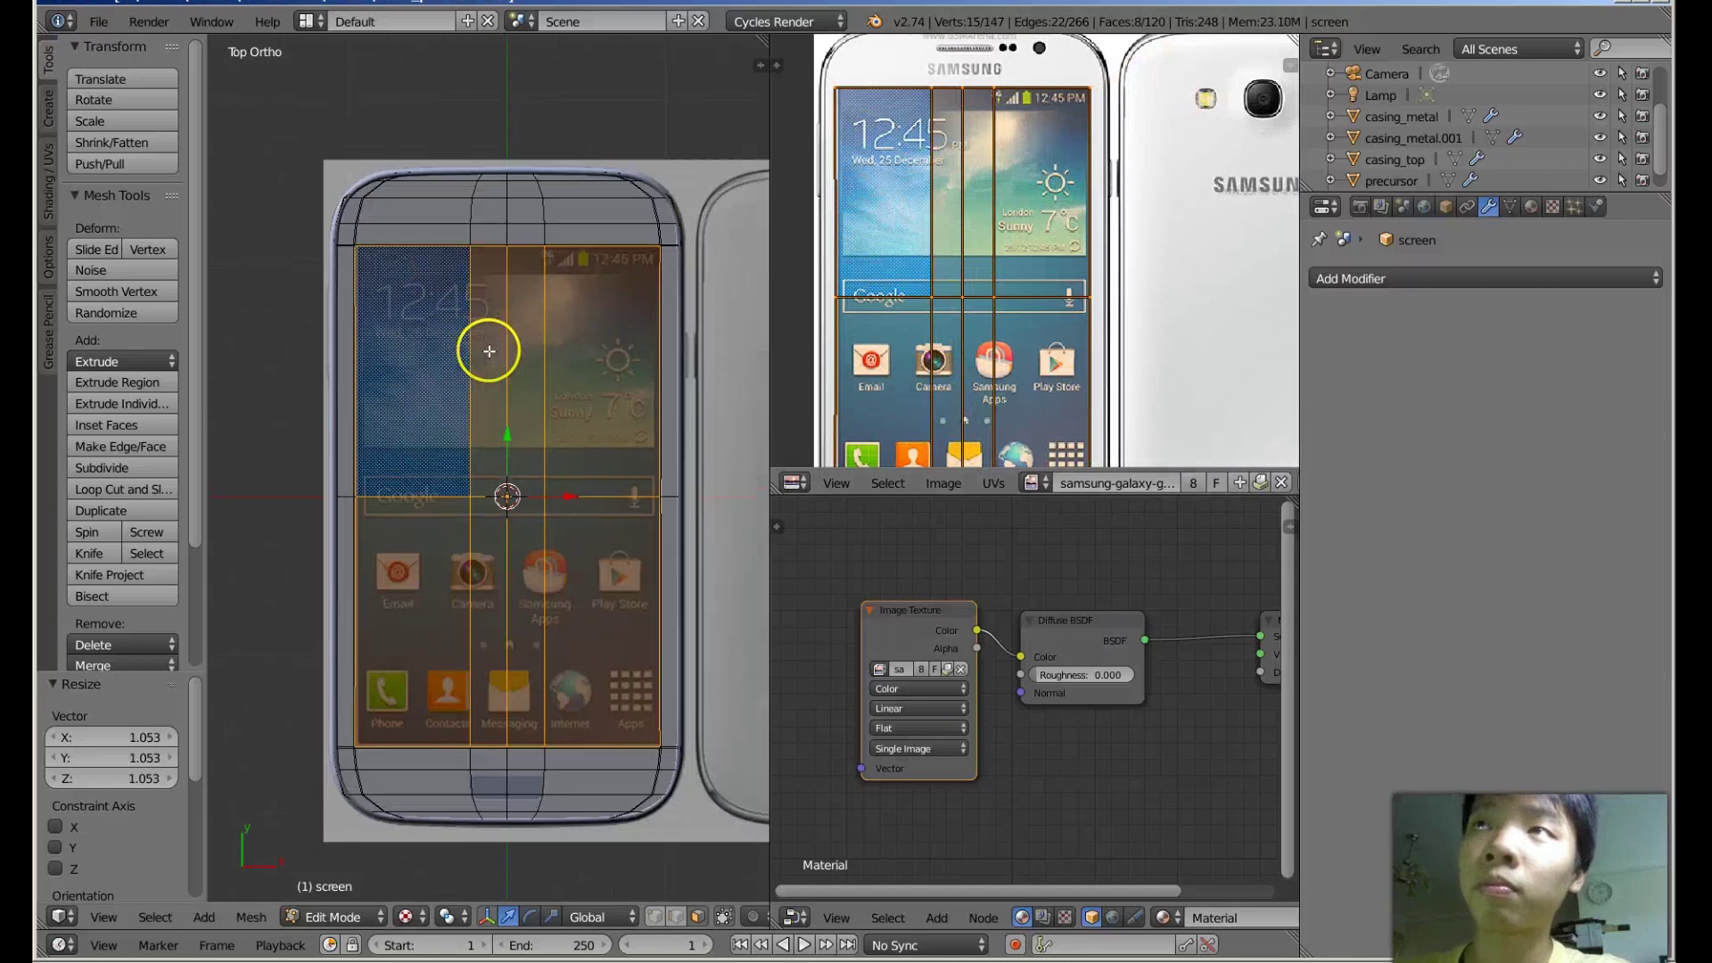
middle_click_drag(485, 347, 604, 414)
key("Tab")
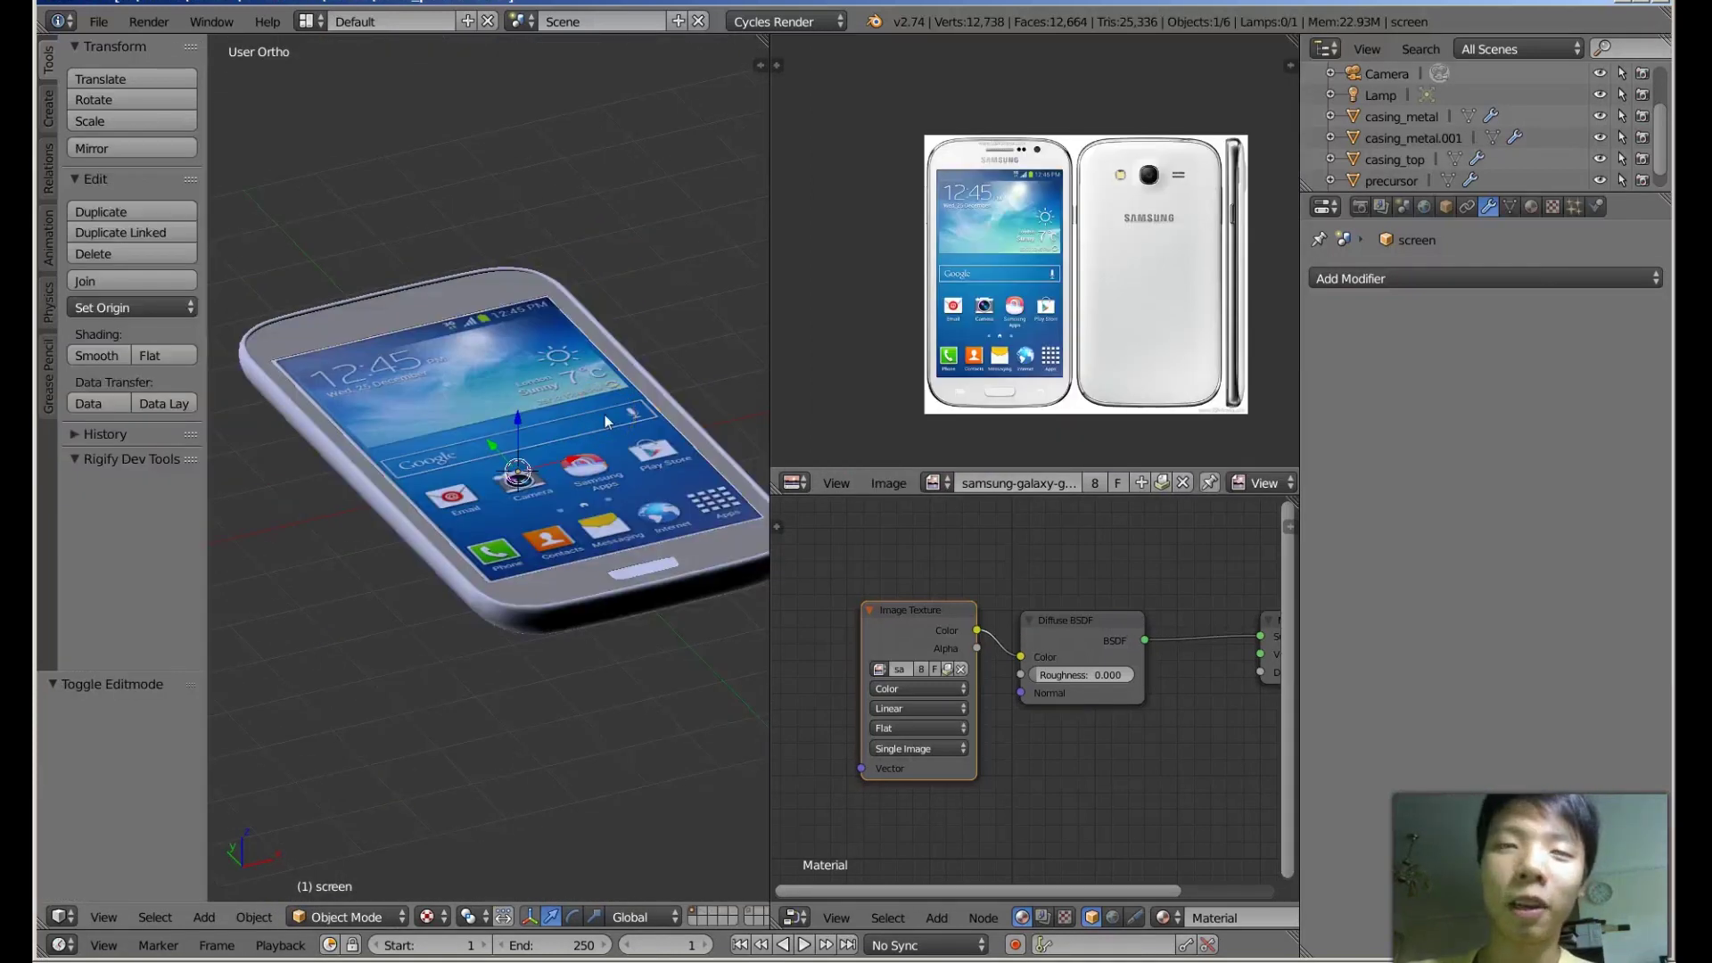